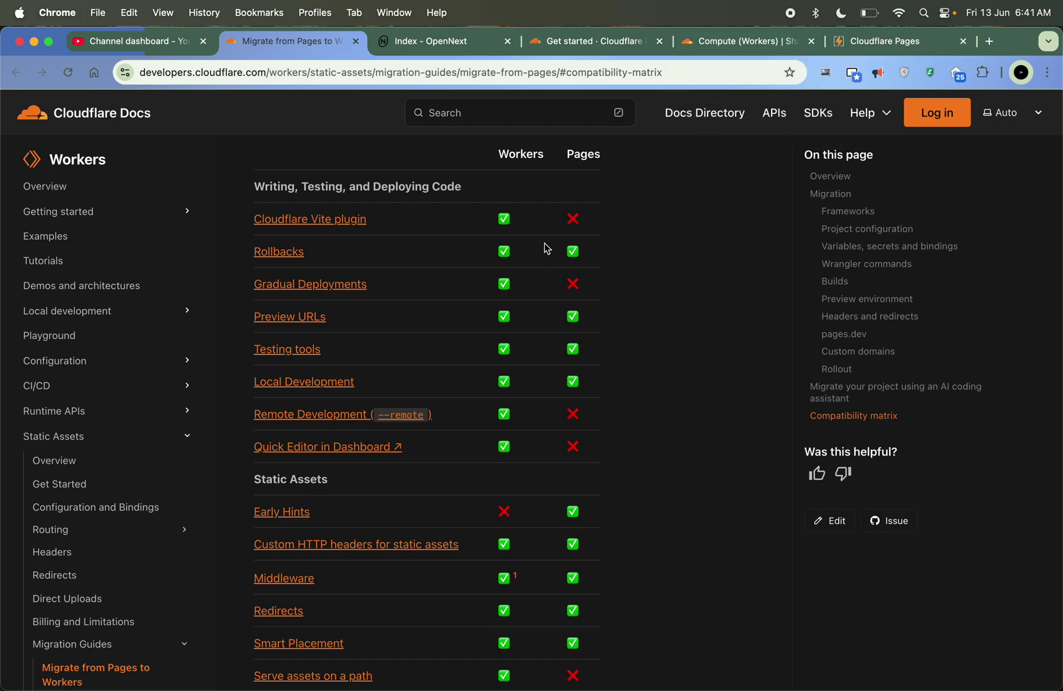
Compare the Workers and Pages columns in the compatibility matrix of the Pages-to-Workers migration guide
double_click(518, 153)
click(616, 154)
double_click(602, 157)
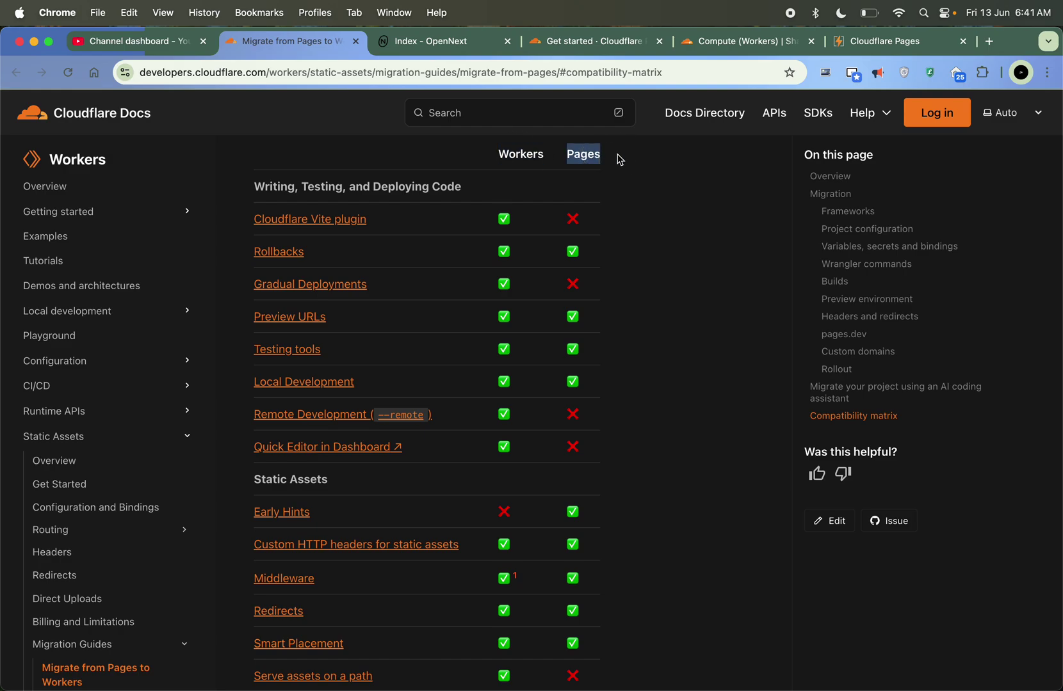
click(619, 159)
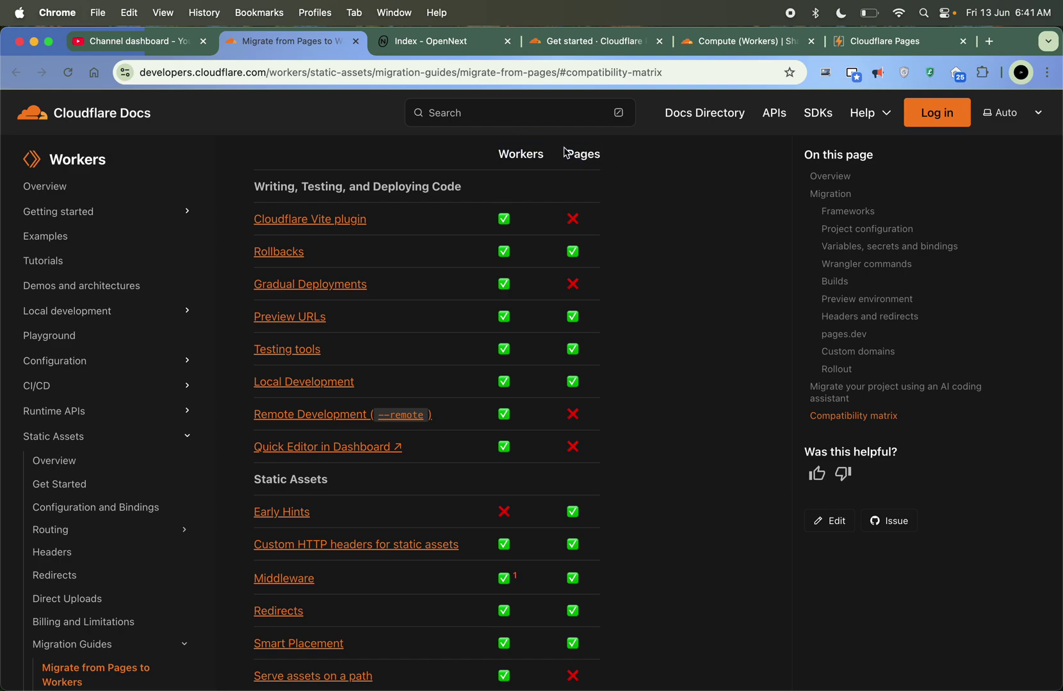
double_click(536, 154)
click(621, 181)
Switch to the Cloudflare dashboard and compare the Workers and Pages options for getting started with a new project
click(882, 42)
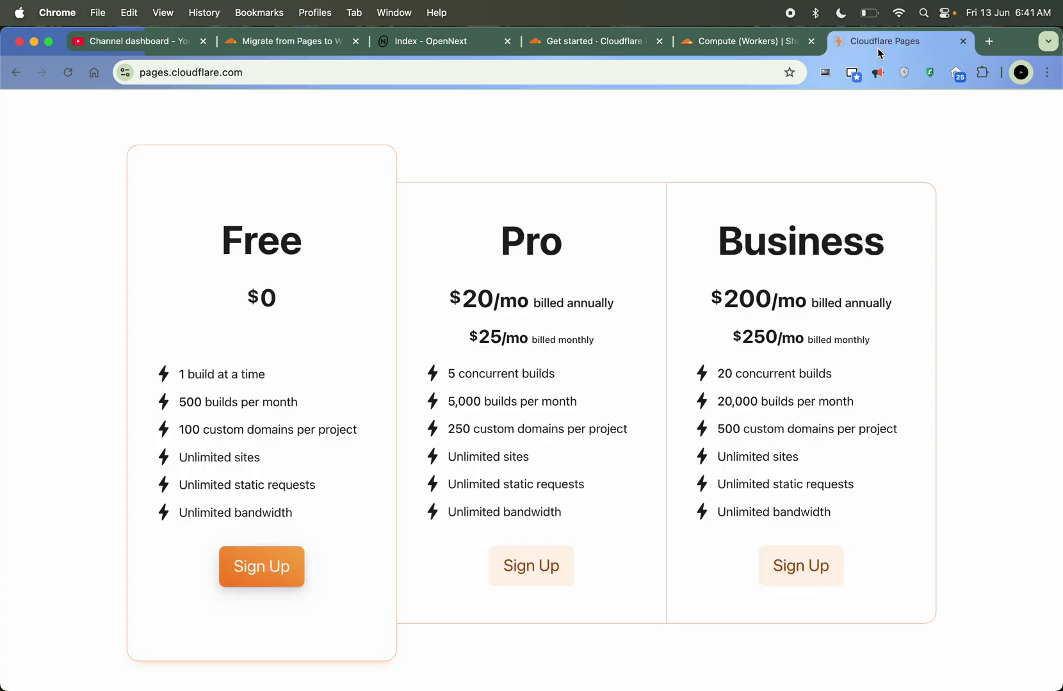
click(748, 41)
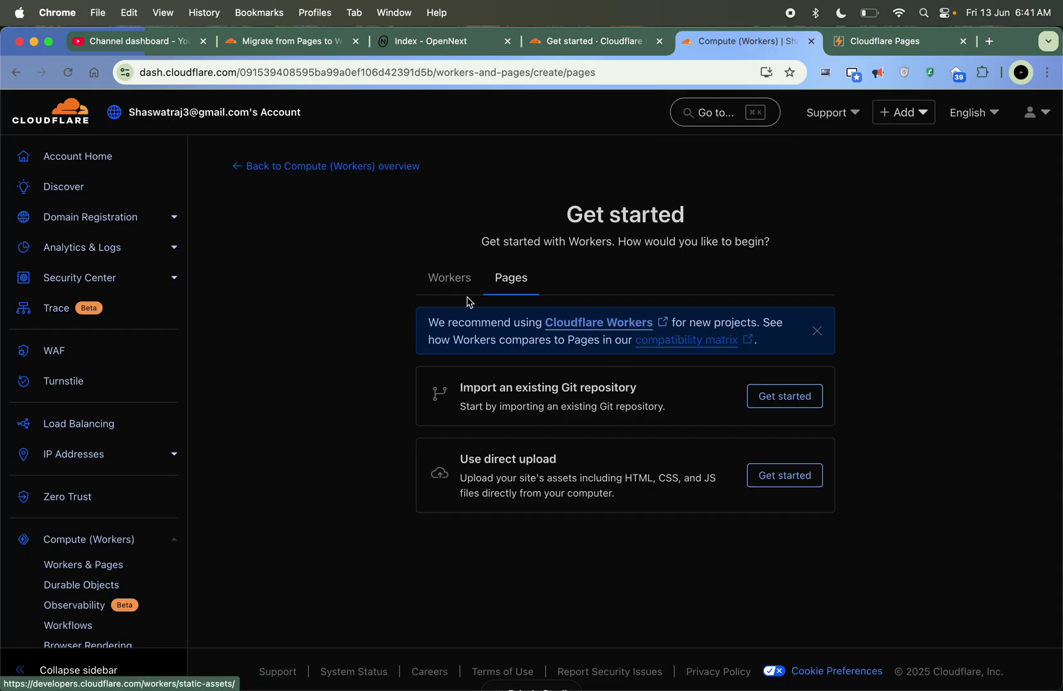
click(448, 283)
click(500, 286)
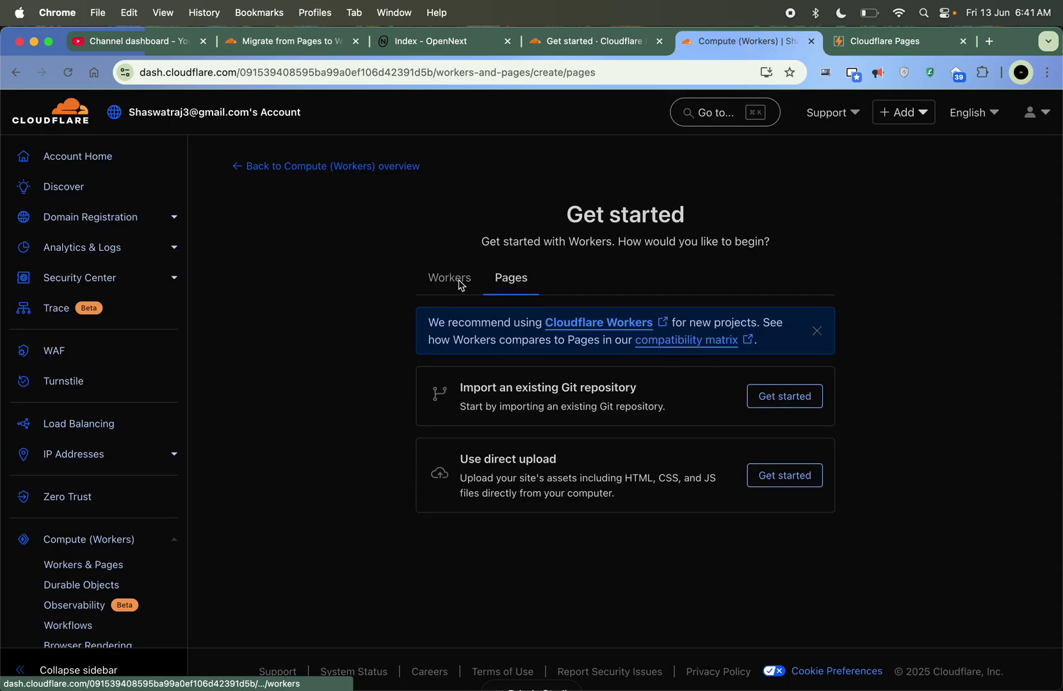
click(462, 288)
click(507, 281)
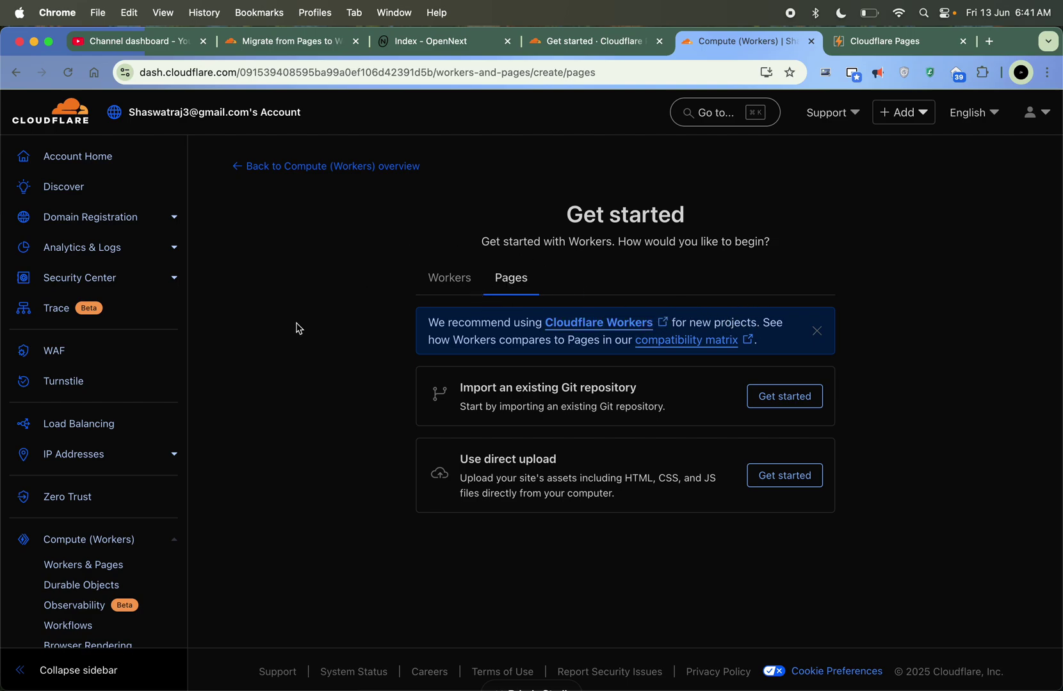
View the creation options from the Workers & Pages overview, then close the dashboard page
scroll(153, 530, down, 1)
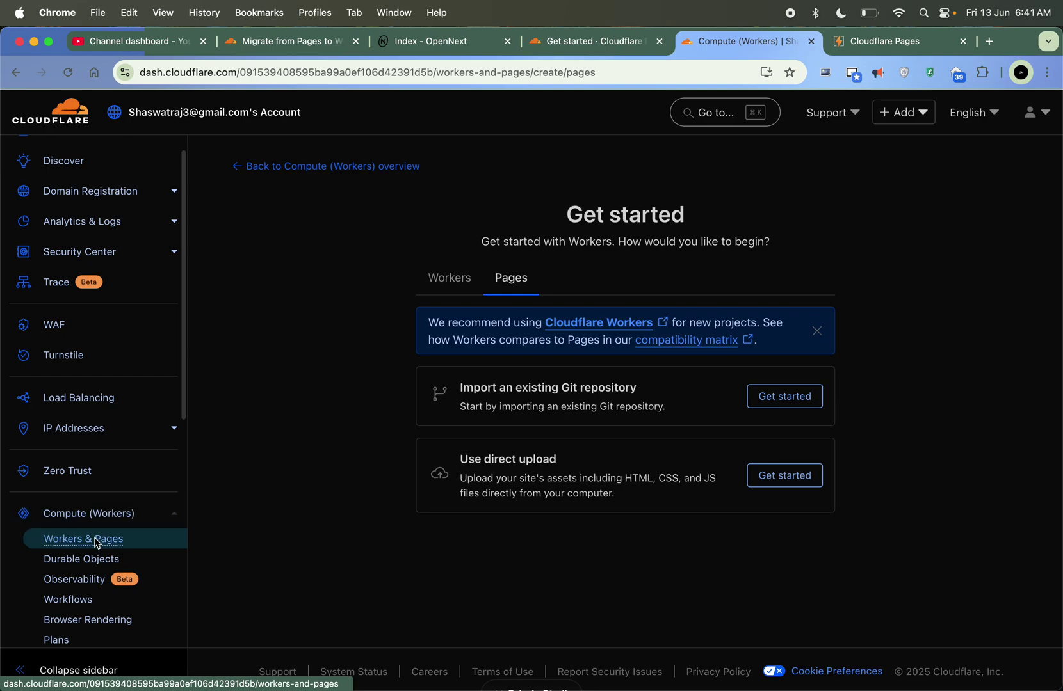
click(119, 543)
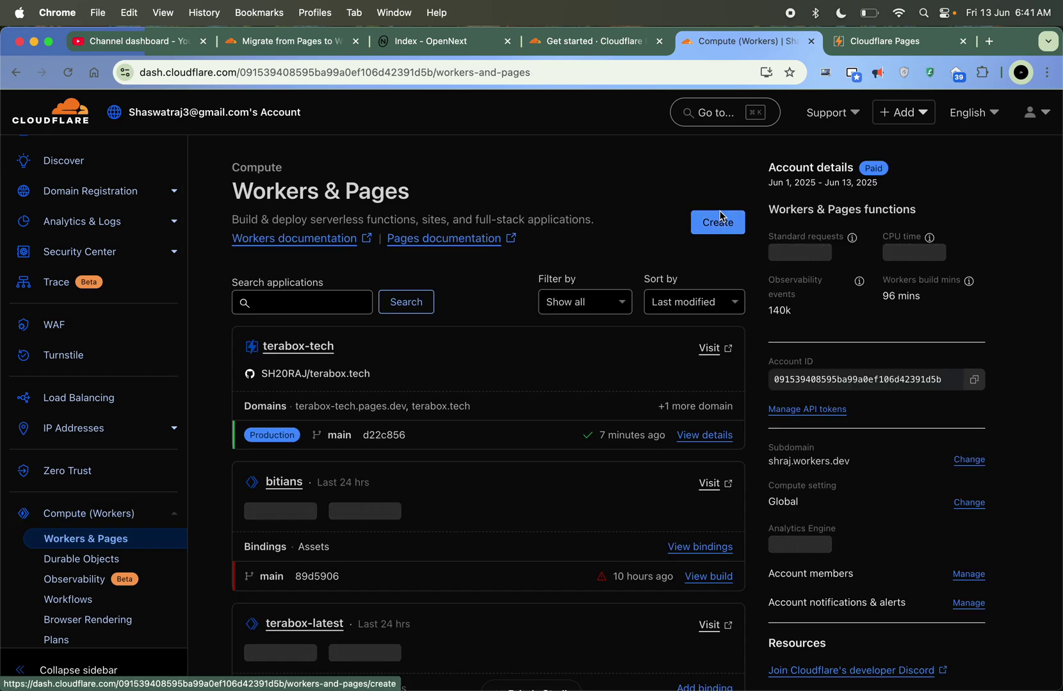
click(716, 220)
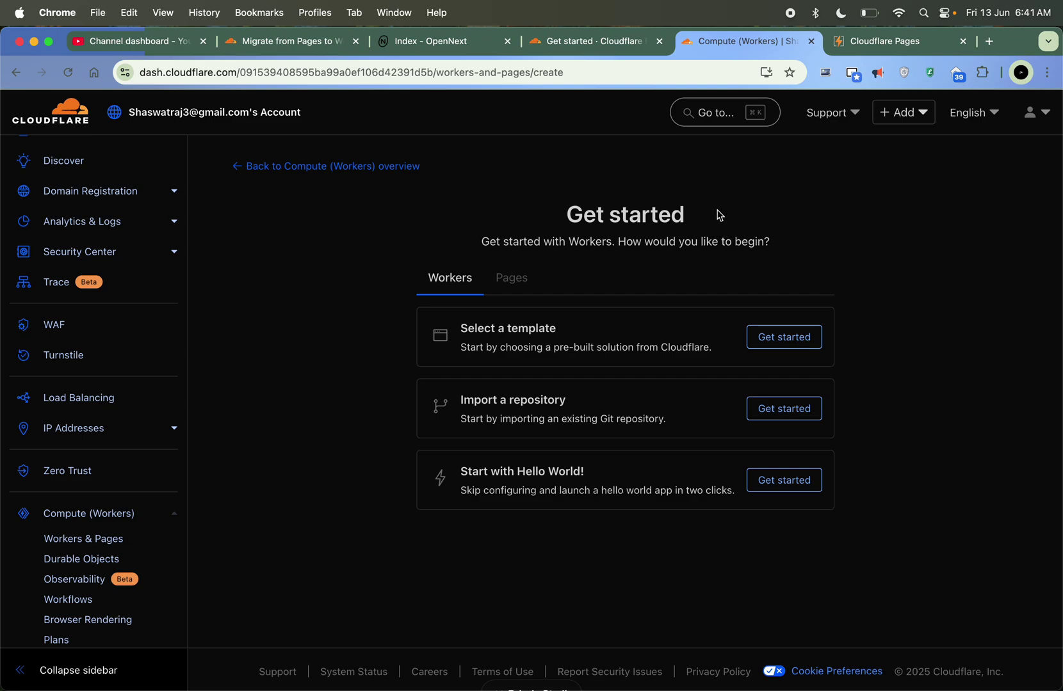
key(super+w)
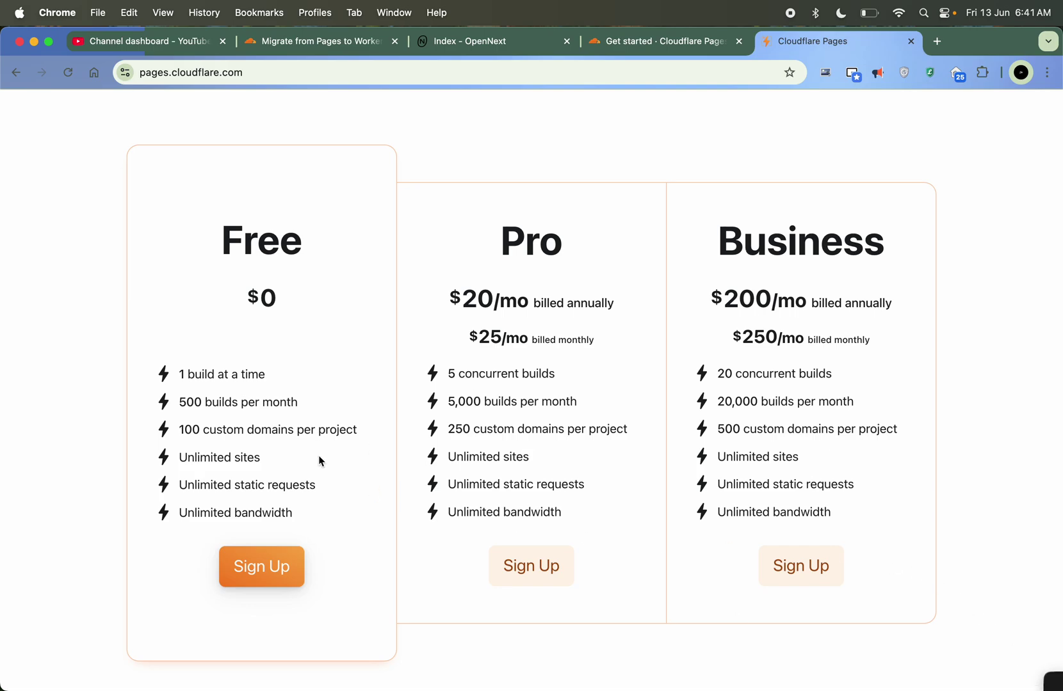
Examine the site, static request and bandwidth allowances of the Free plan on the Cloudflare Pages pricing section
drag(219, 460, 248, 462)
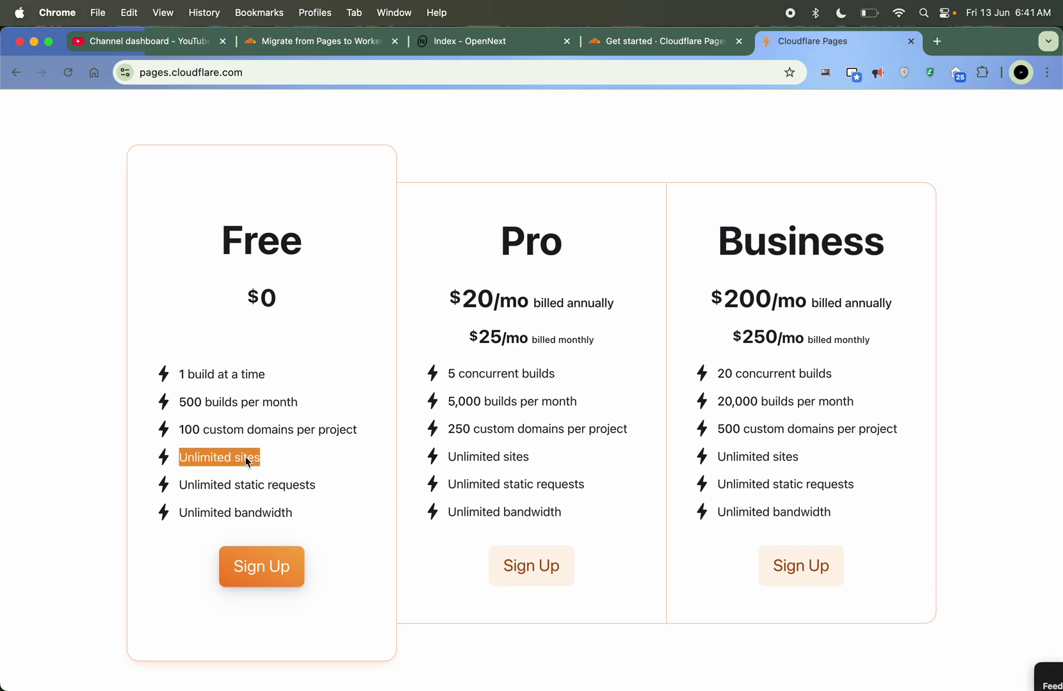
triple_click(244, 484)
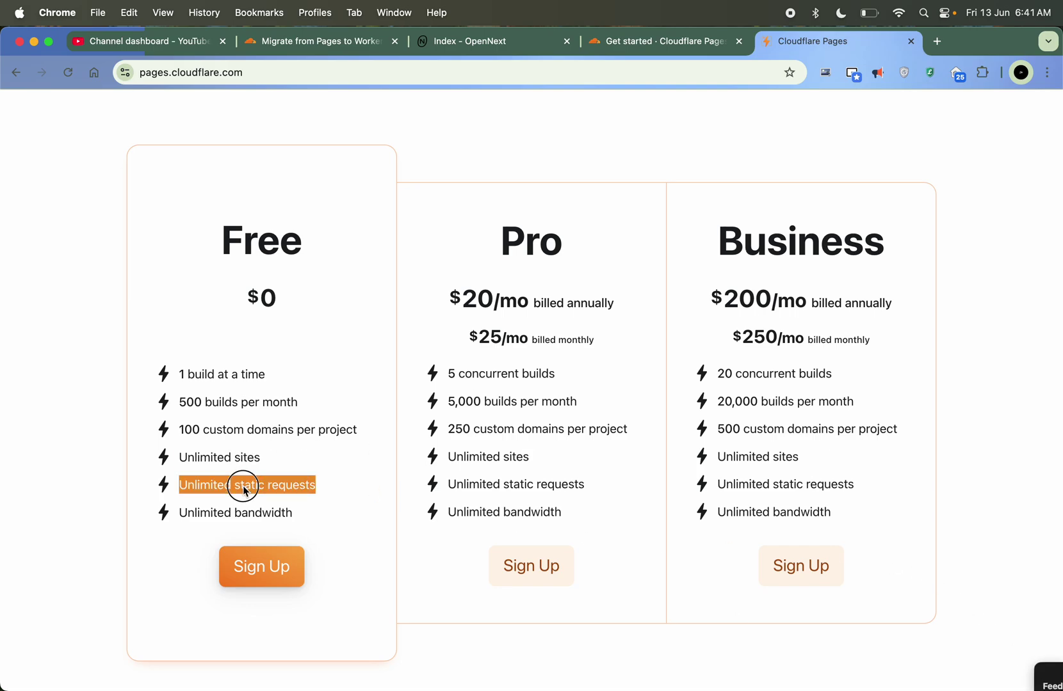
triple_click(261, 515)
click(320, 512)
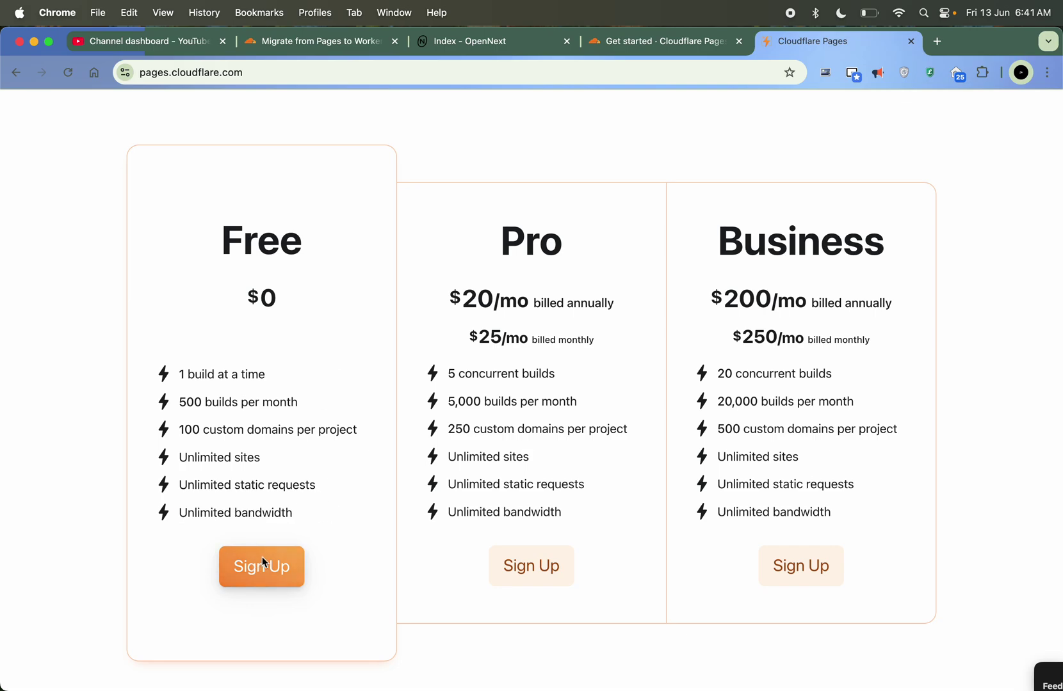
double_click(238, 490)
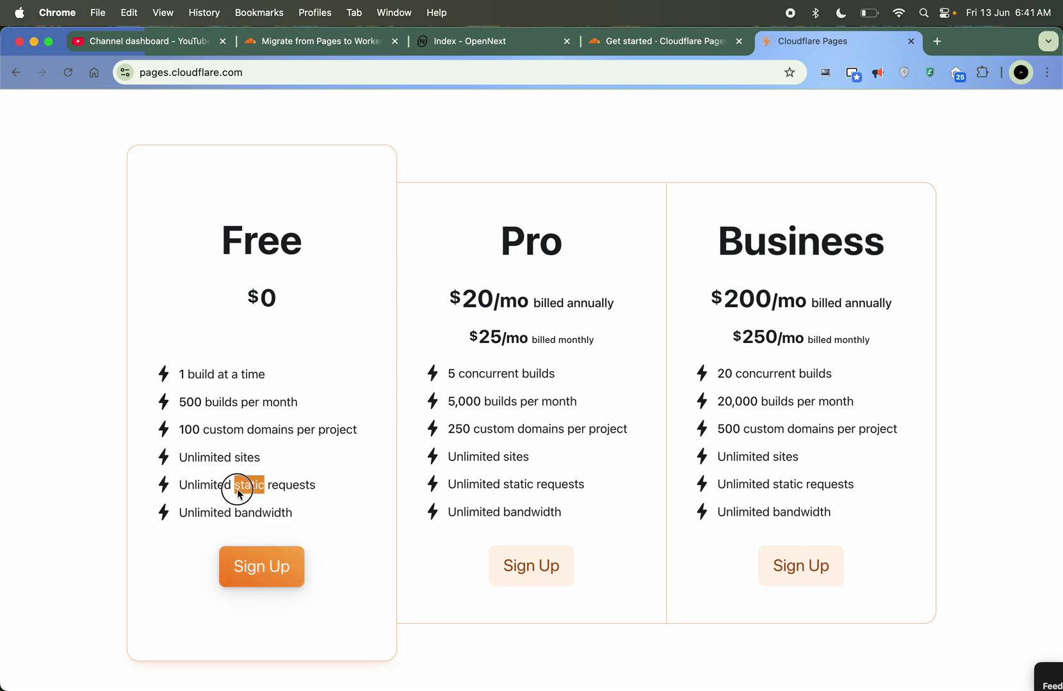
click(240, 493)
triple_click(269, 513)
click(337, 520)
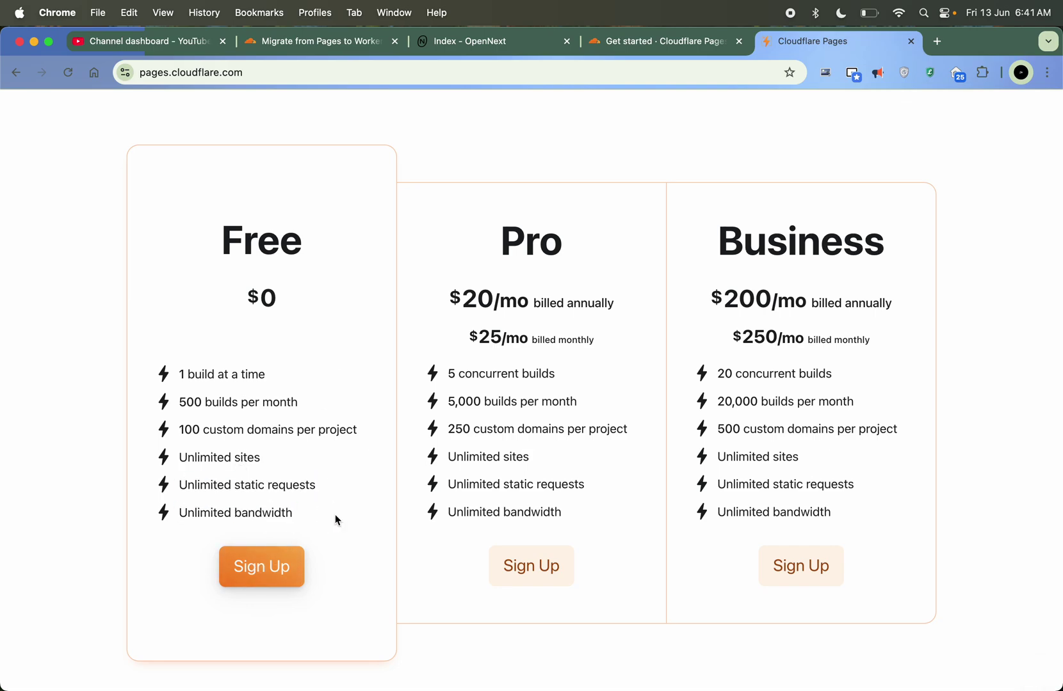
Read the Cloudflare Pages site's customer quotes and its section on speed, security and scalability
scroll(338, 520, up, 5)
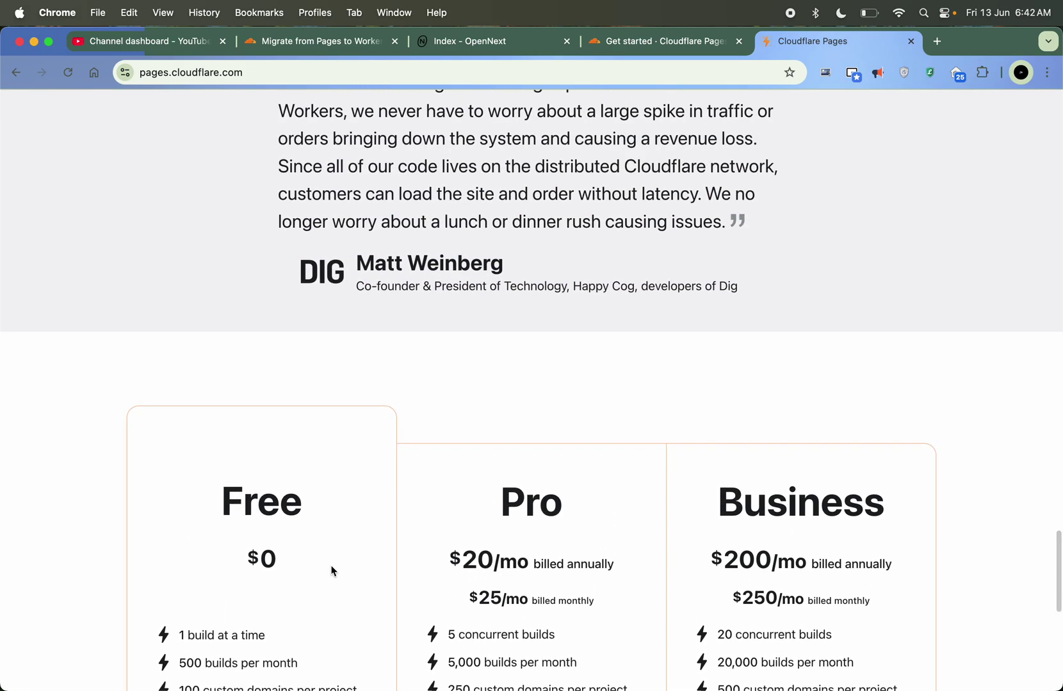
scroll(436, 327, up, 1)
click(410, 405)
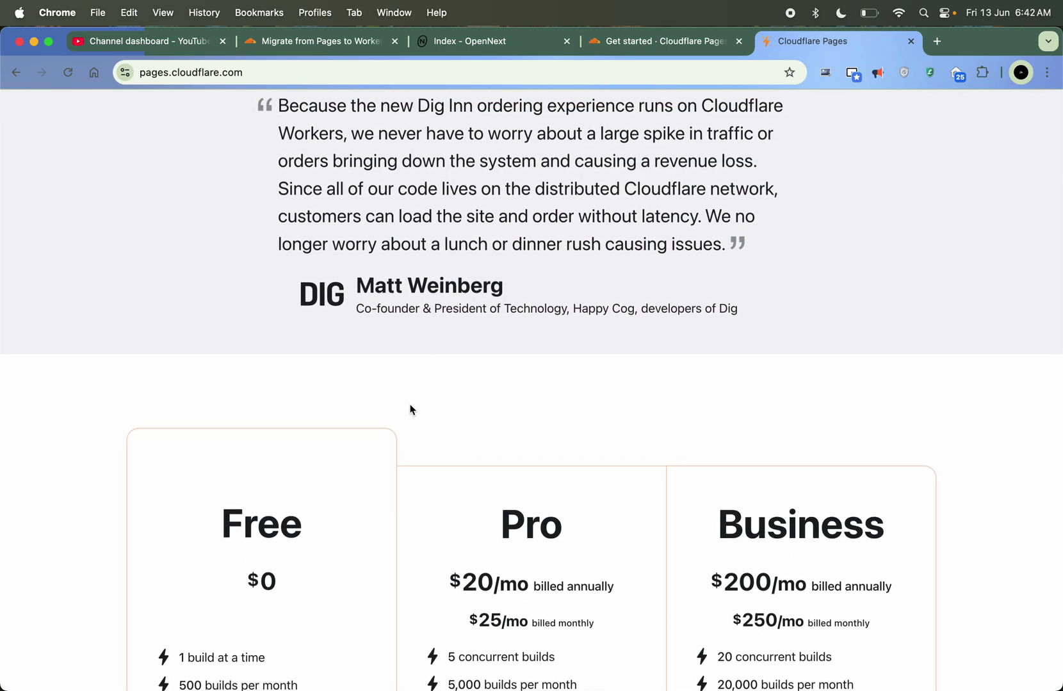
scroll(408, 399, up, 3)
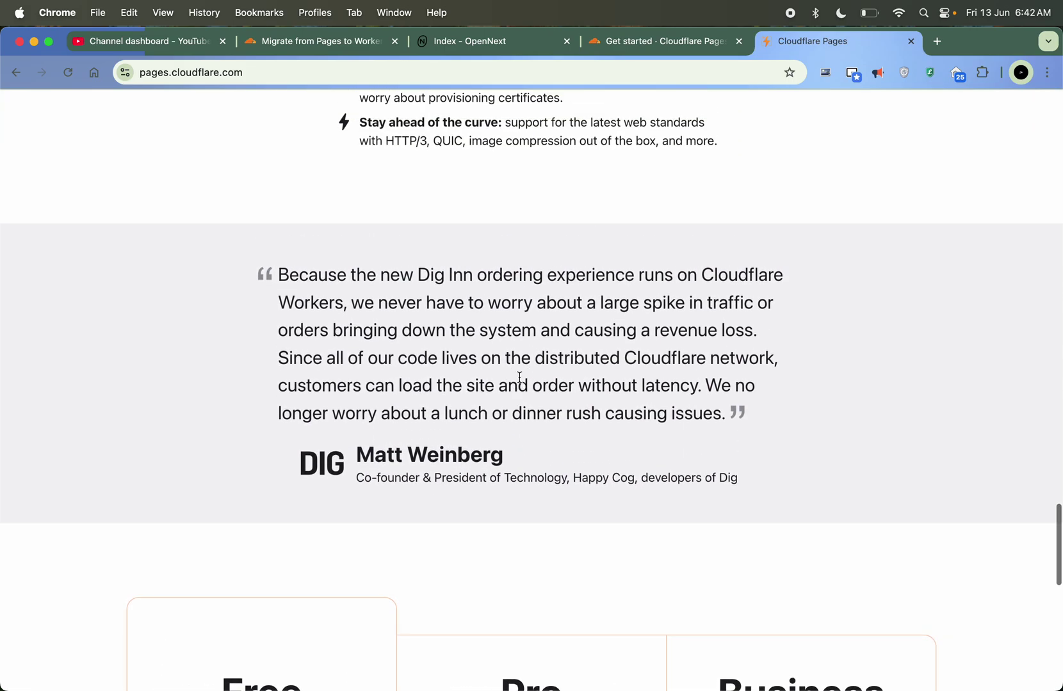
scroll(519, 378, up, 7)
click(519, 377)
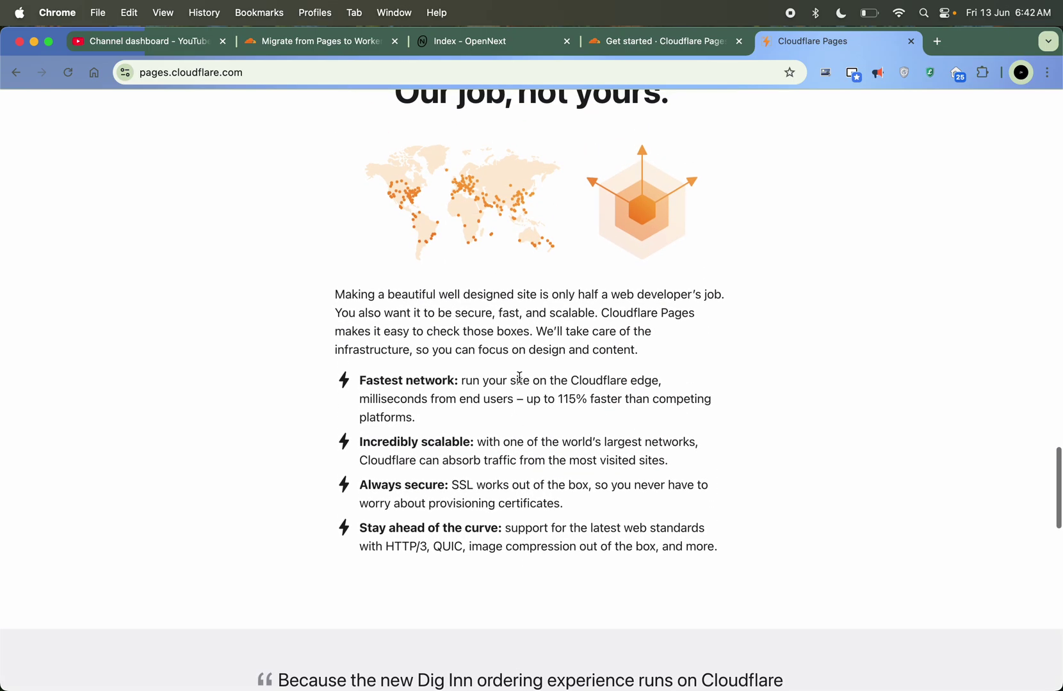
scroll(519, 377, up, 1)
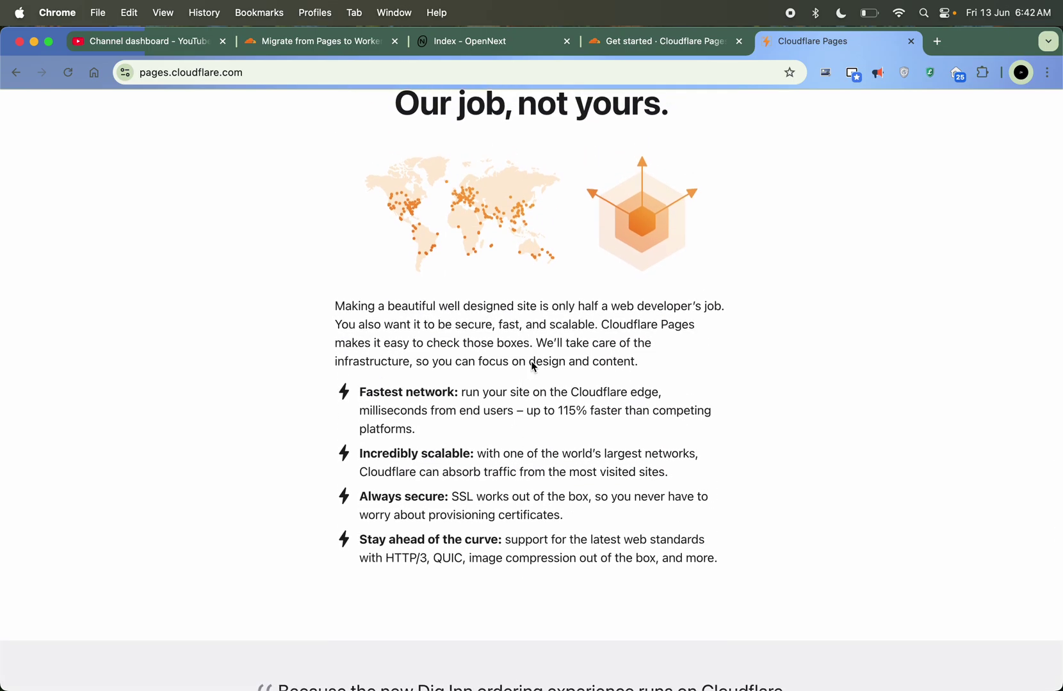
scroll(534, 364, up, 5)
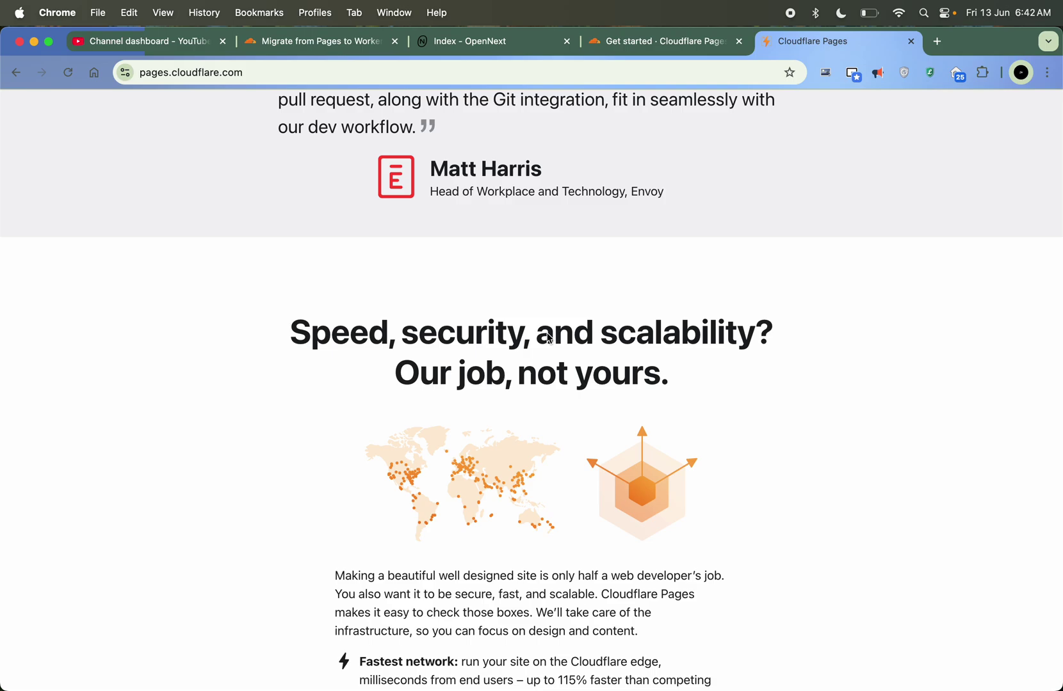
scroll(549, 340, up, 5)
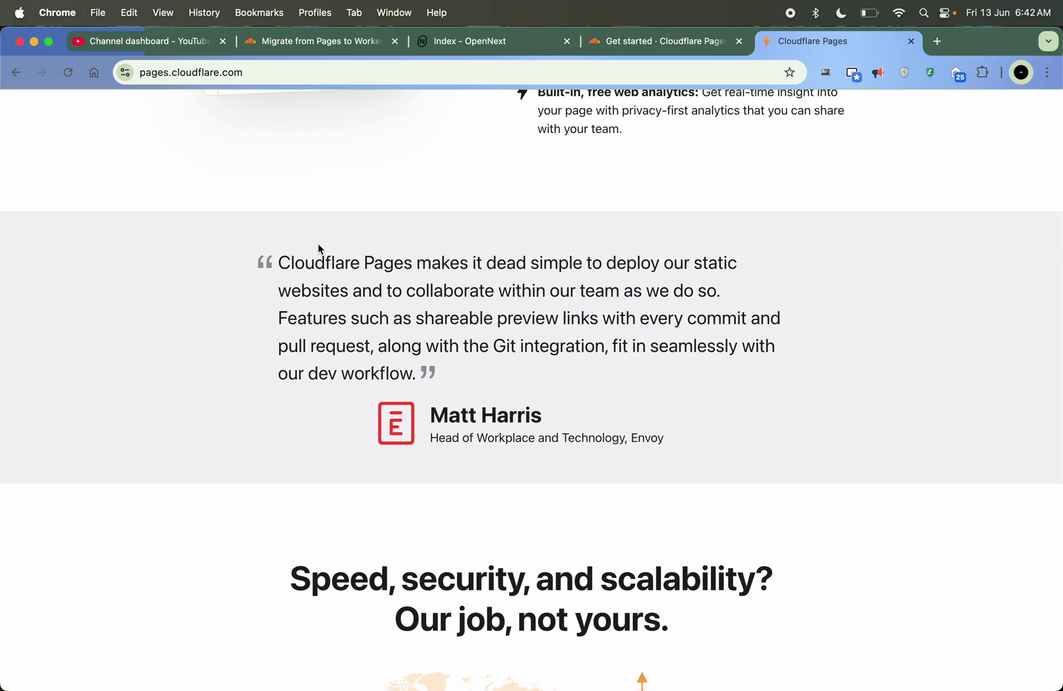
Read the static website testimonial and the team collaboration section up to the page's start, then close the Cloudflare Pages site
double_click(324, 252)
drag(324, 252, 409, 375)
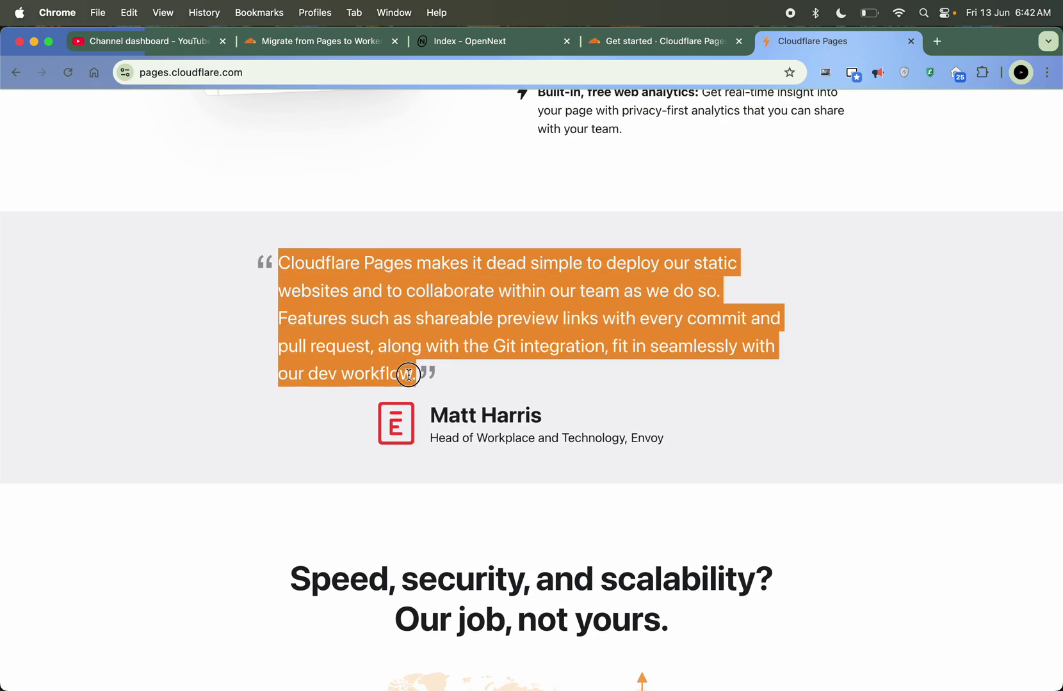
click(408, 375)
scroll(544, 378, up, 10)
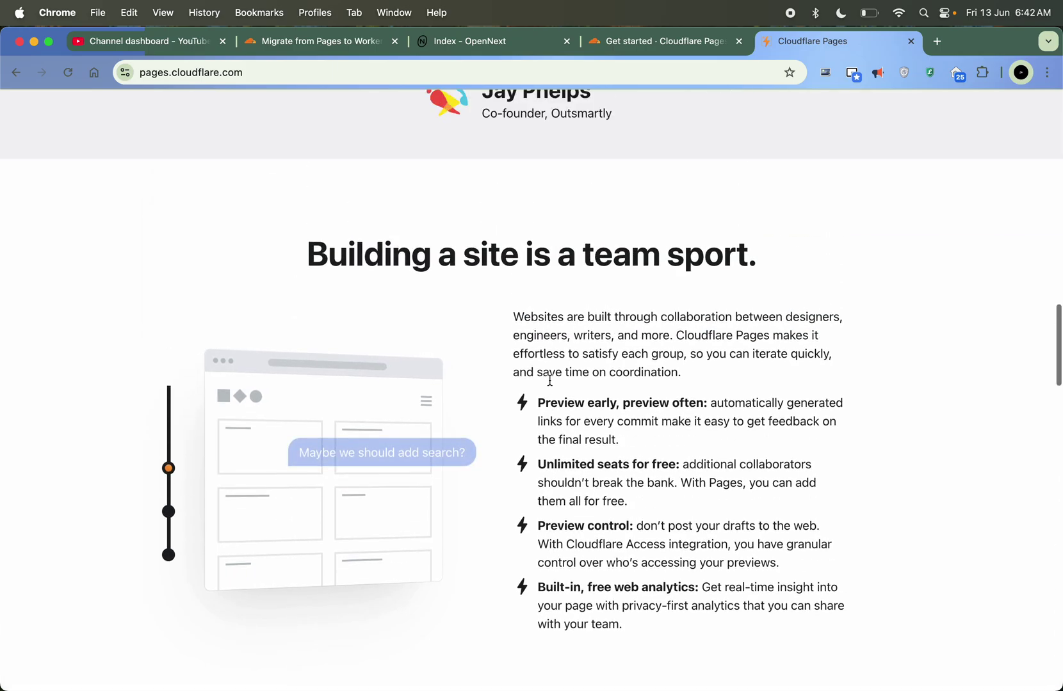
triple_click(585, 357)
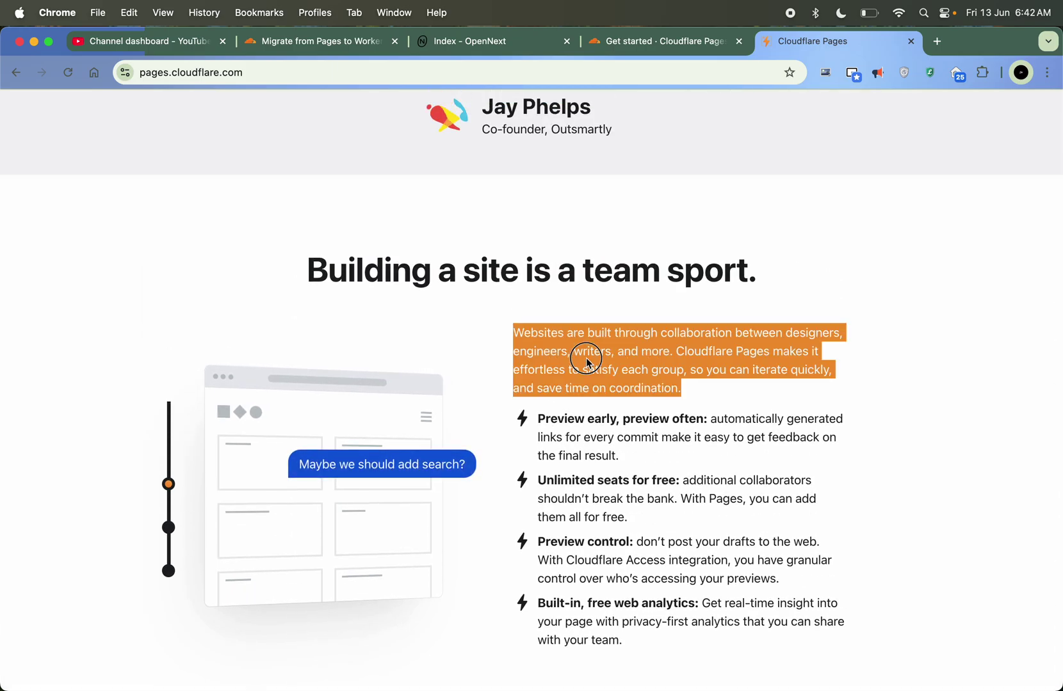
click(645, 303)
scroll(646, 303, up, 15)
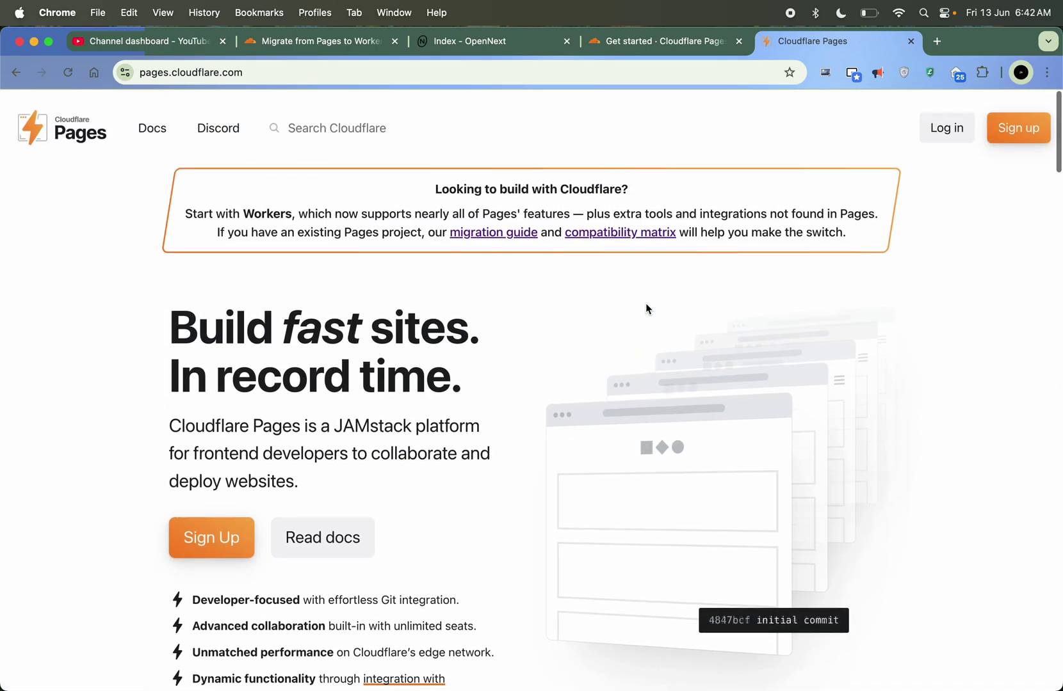
key(super+w)
Examine the platform option in the New apps creation command of the Next.js on Cloudflare Pages guide
scroll(595, 339, down, 10)
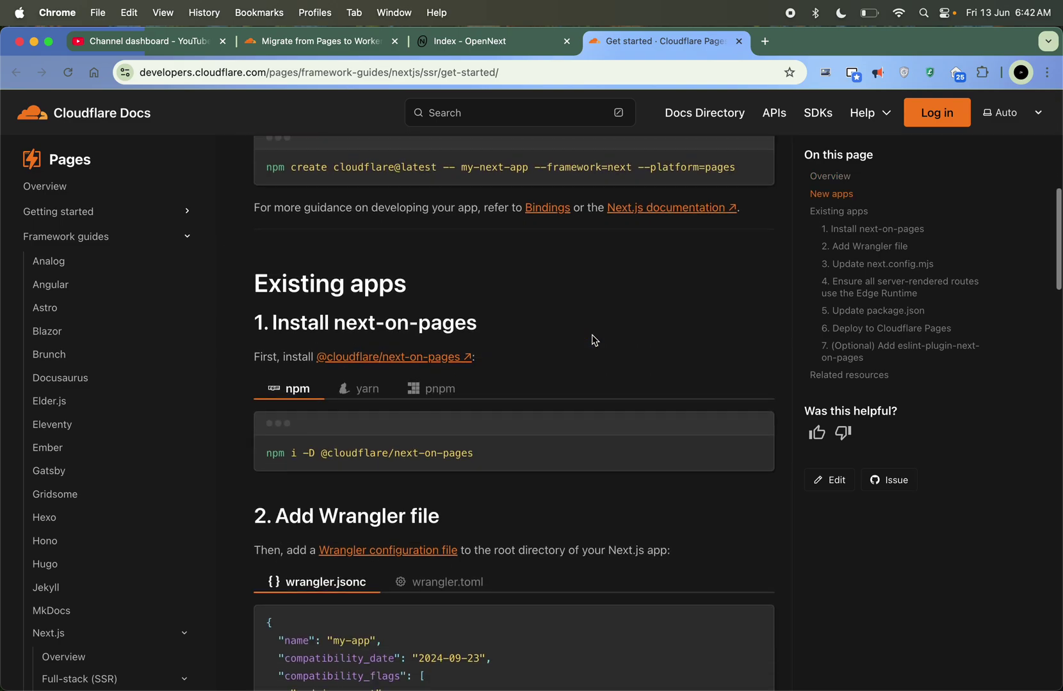
scroll(527, 619, up, 5)
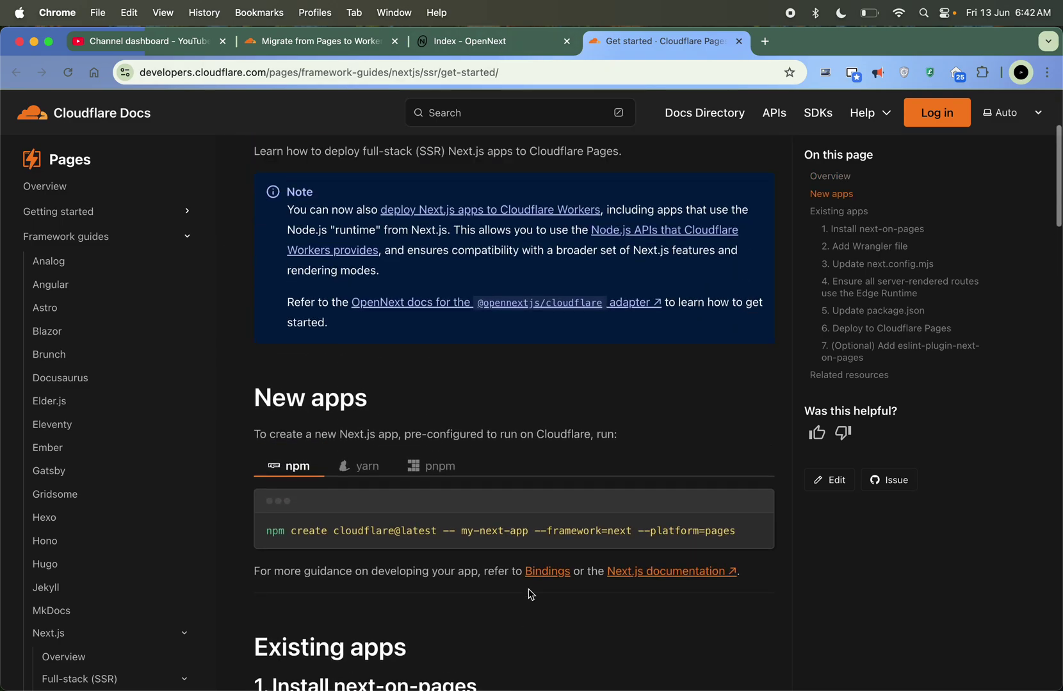
click(723, 531)
double_click(723, 531)
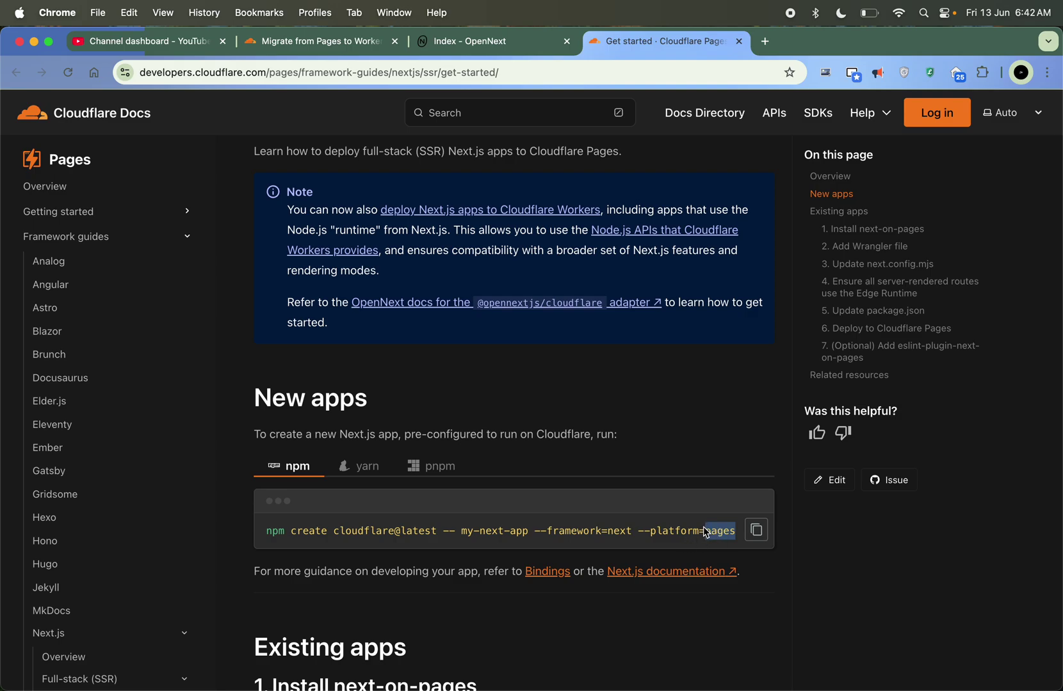
click(693, 471)
scroll(539, 453, up, 3)
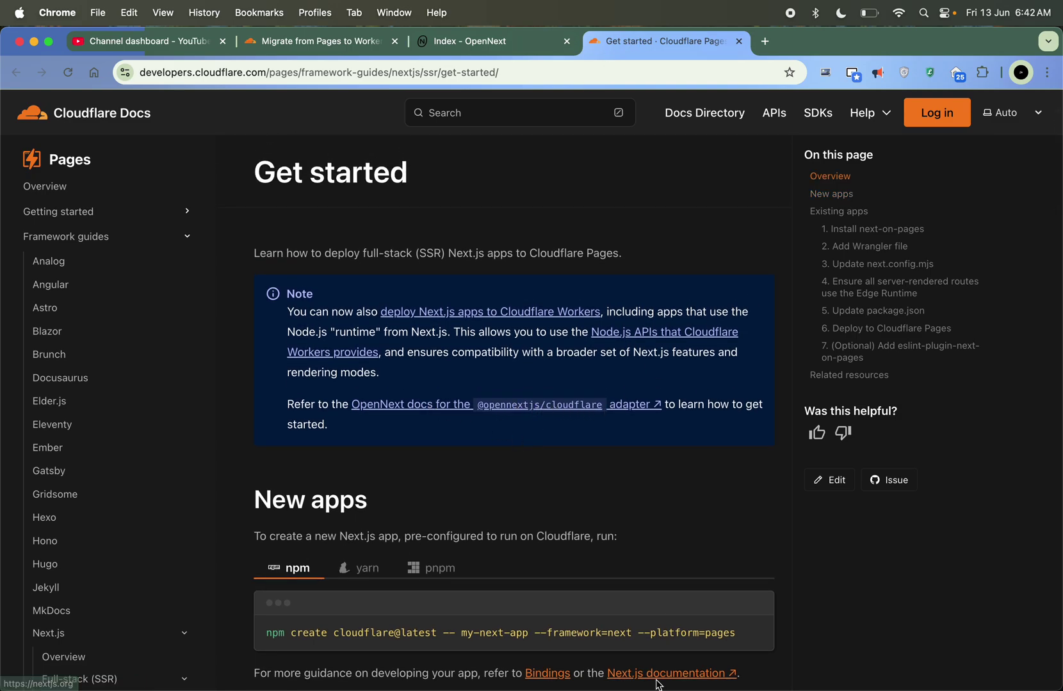
click(541, 403)
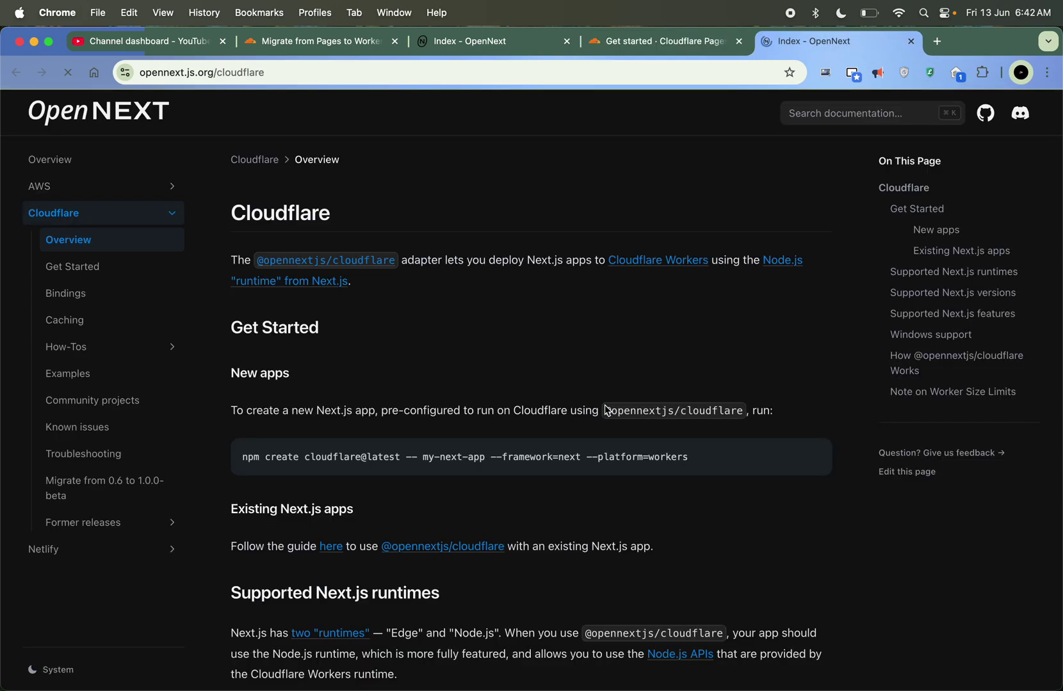
scroll(547, 409, down, 1)
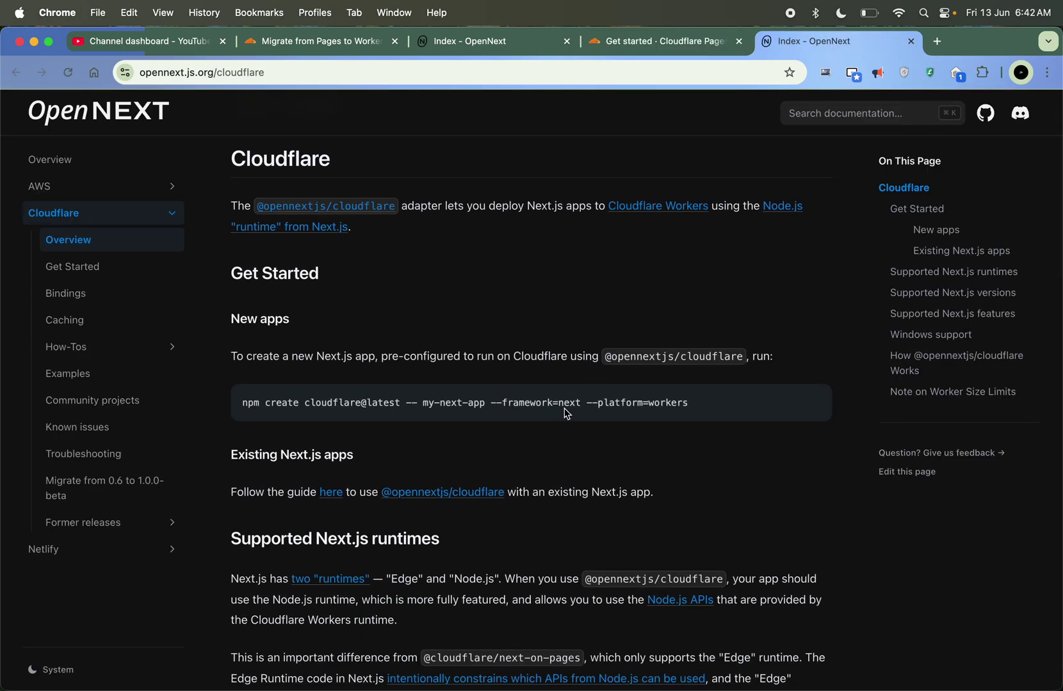
click(681, 406)
double_click(682, 408)
key(super+w)
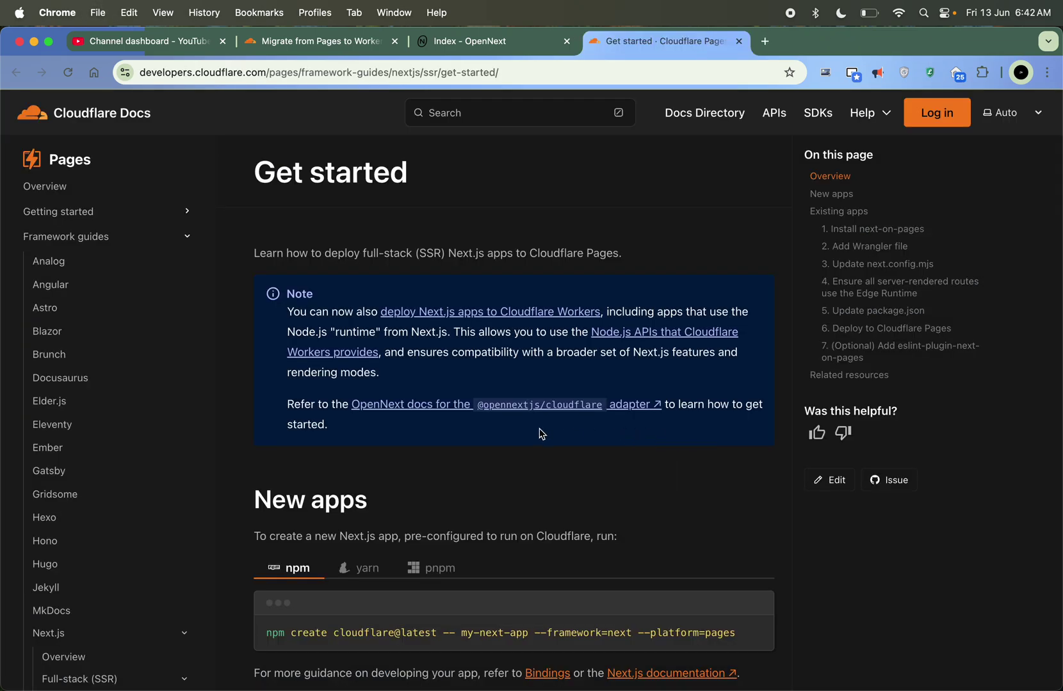
Read the Existing apps instructions in the Next.js on Cloudflare Pages guide and close the guide
scroll(747, 623, down, 9)
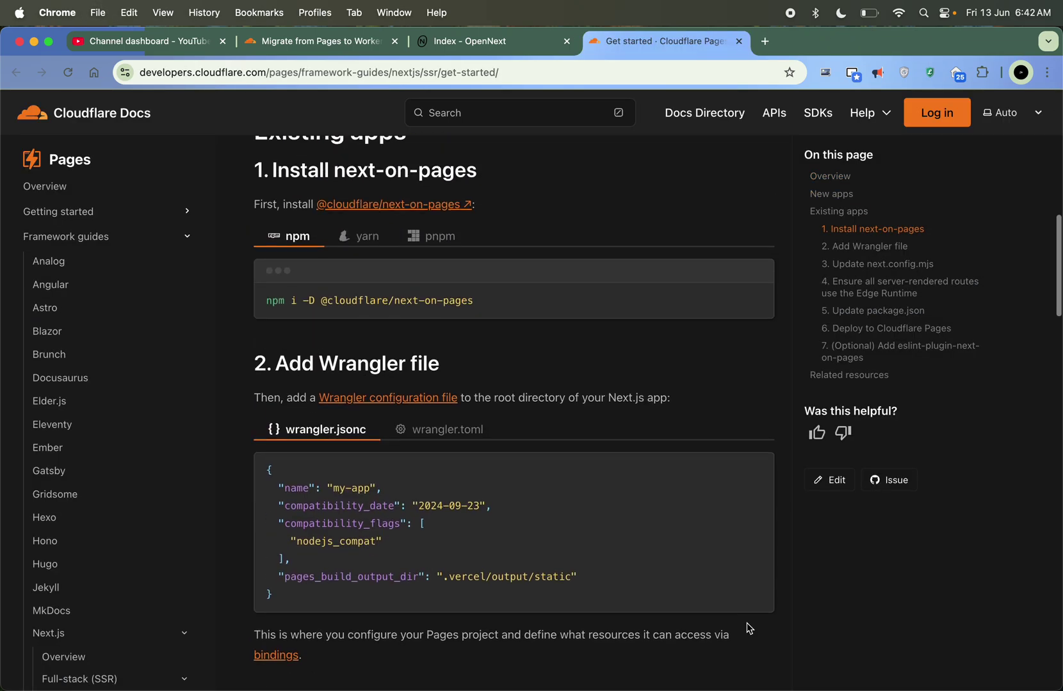
scroll(746, 622, up, 1)
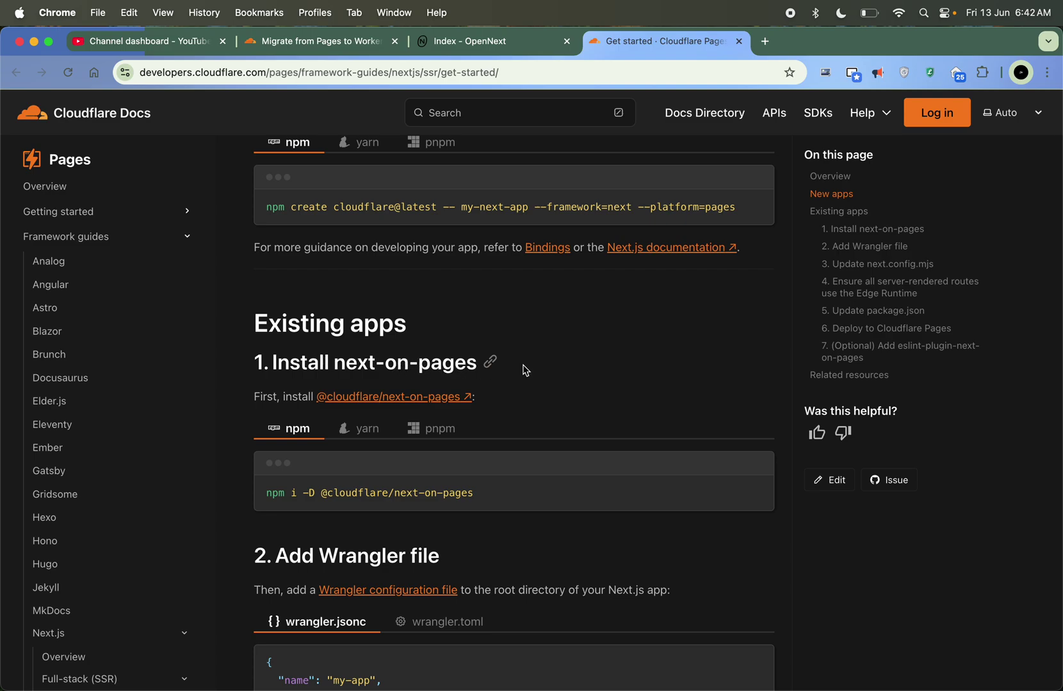
scroll(576, 435, up, 1)
key(super+w)
Open the Bindings page of the OpenNext Cloudflare docs, read how to access bindings in a Next.js app, and close the docs
click(103, 266)
click(70, 293)
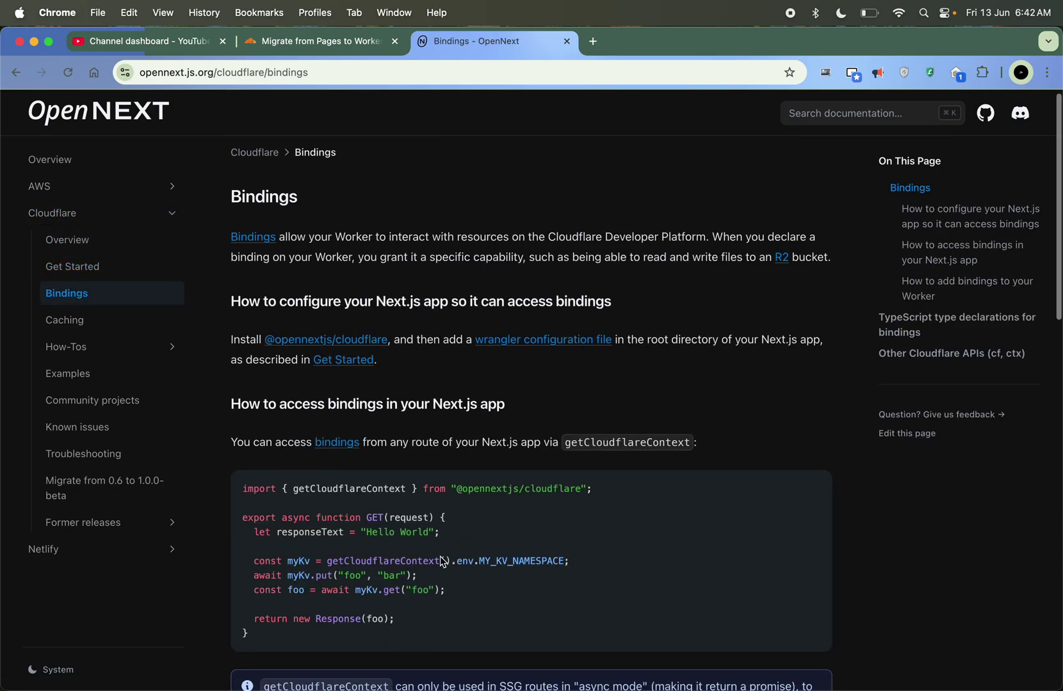
scroll(451, 515, down, 5)
scroll(453, 513, down, 4)
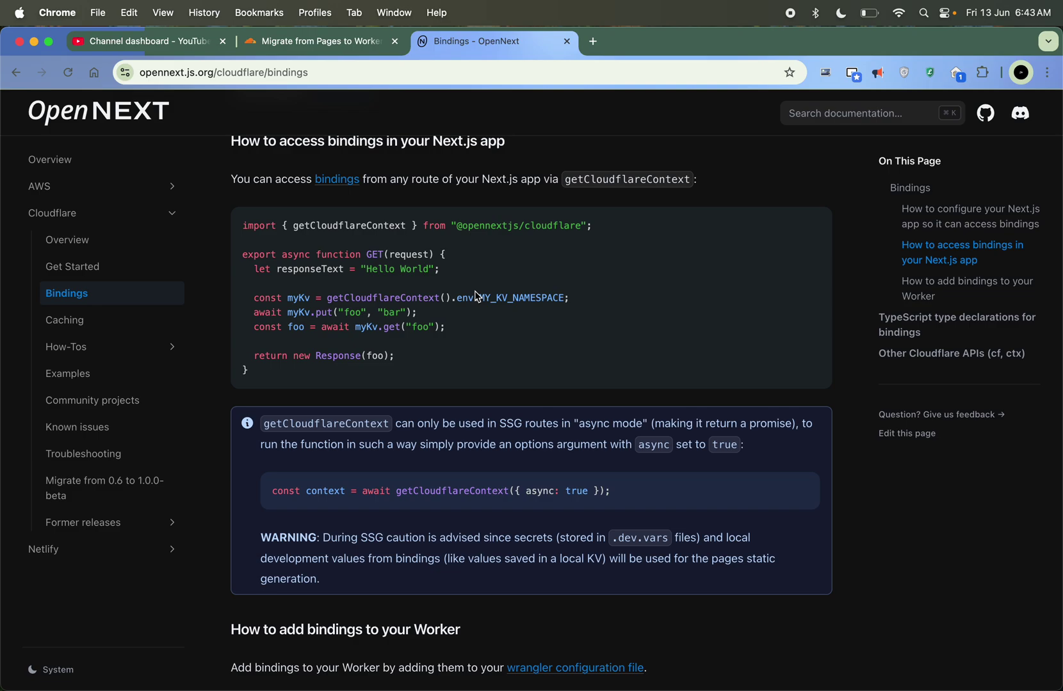
key(super+w)
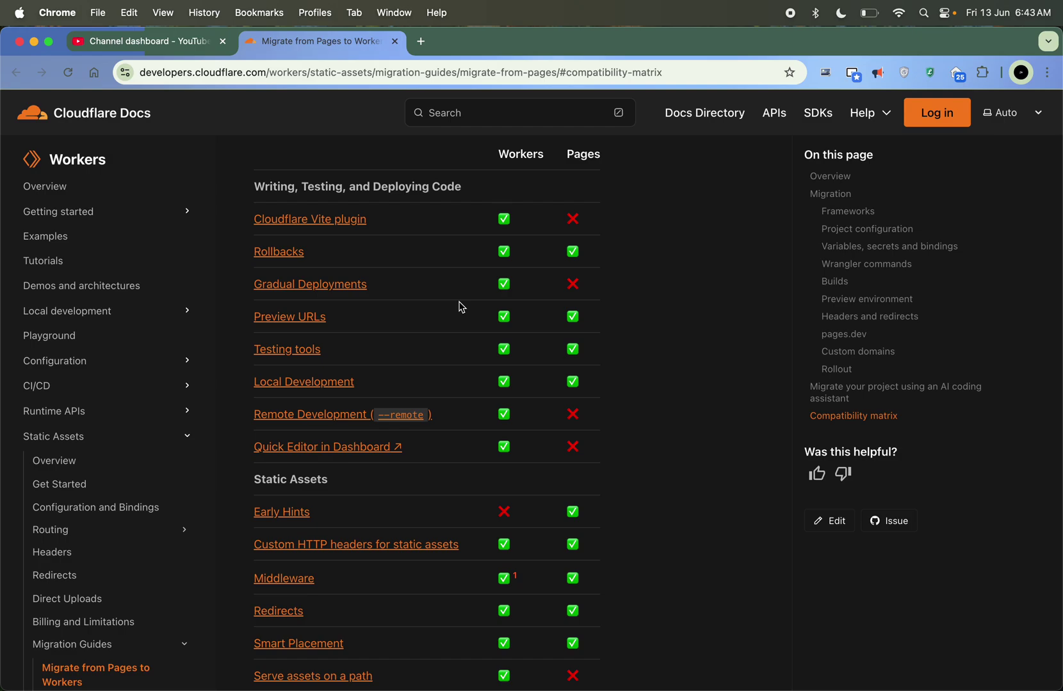
Close the Pages-to-Workers migration guide and switch to the deploy-on-cf project in VS Code
scroll(462, 308, up, 2)
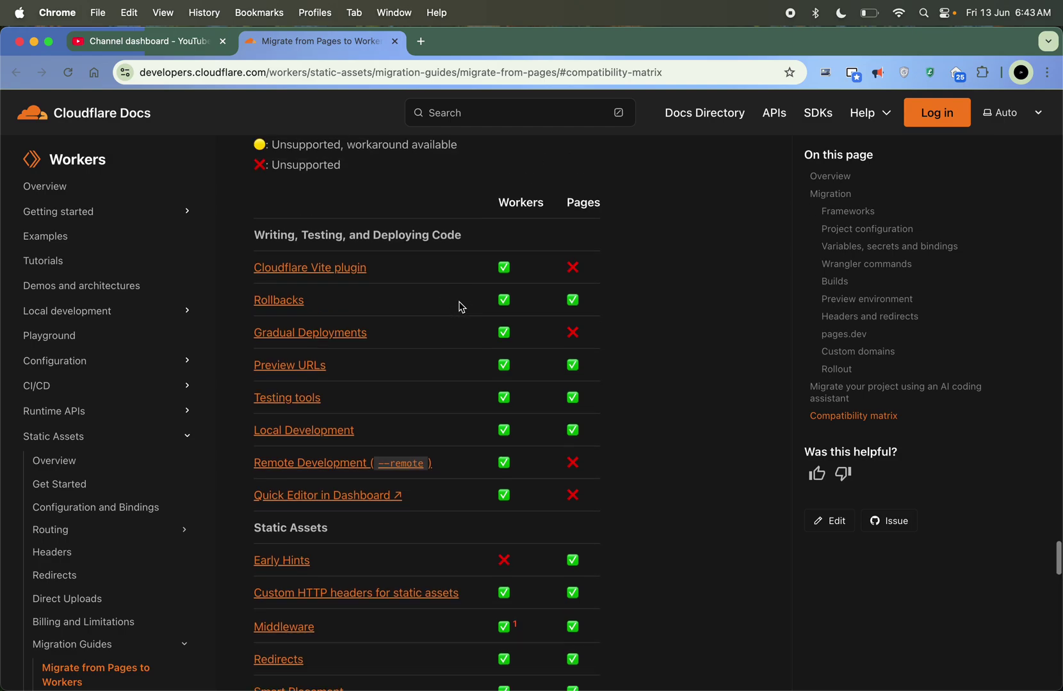
key(super+w)
key(ctrl+Right)
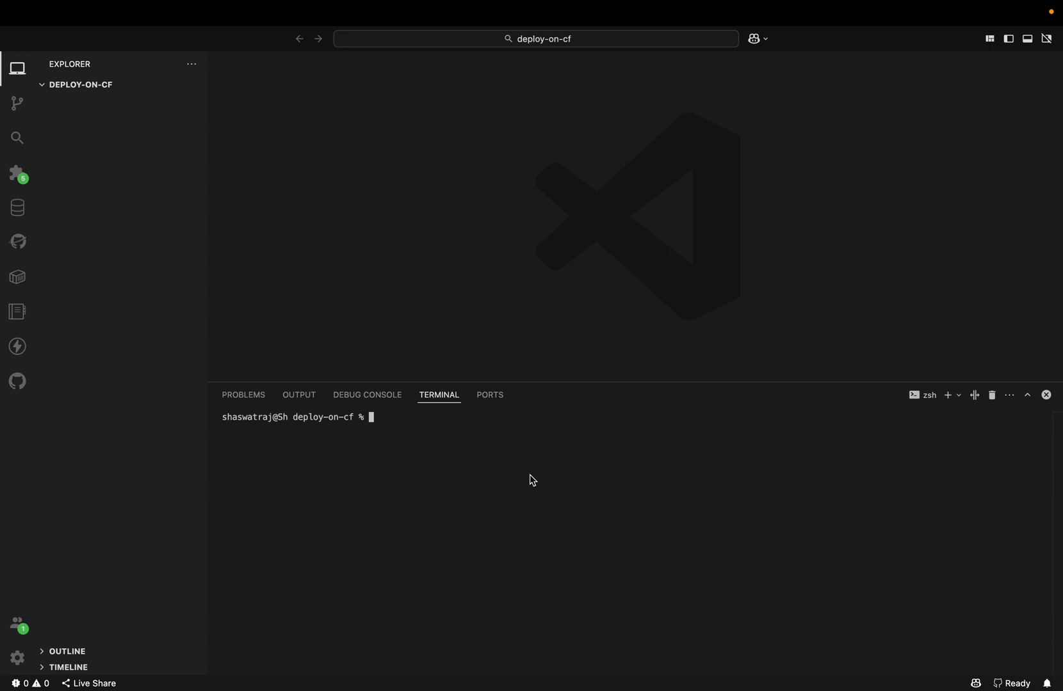
Run npx create-cloudflare in the terminal and accept the package installation
text(npm create cloudflare)
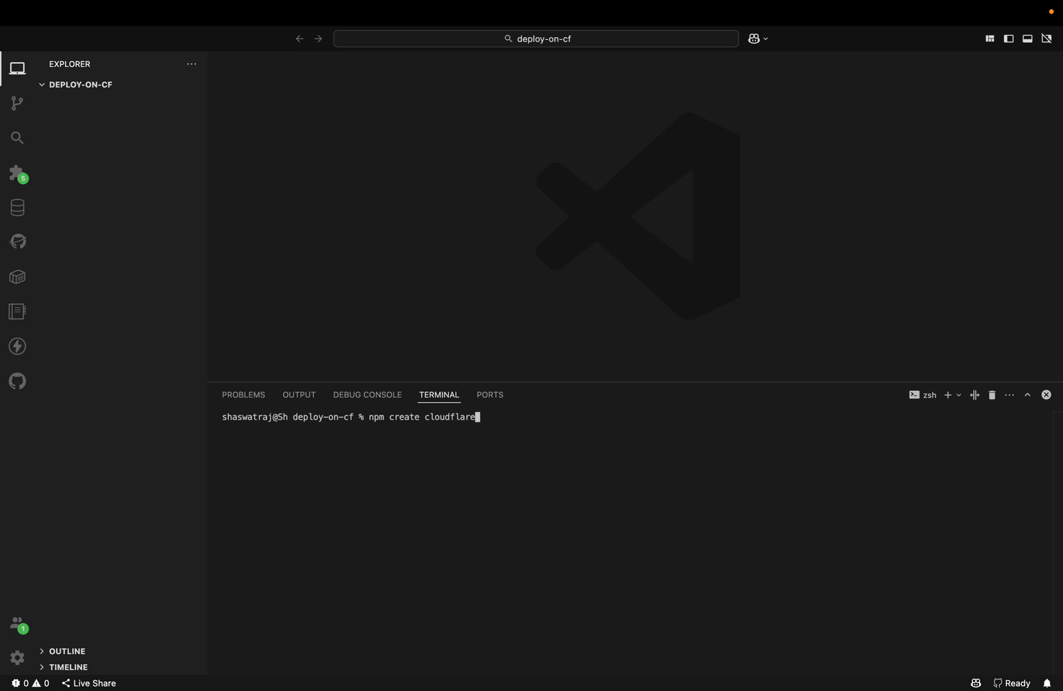
key(ctrl+u)
text(npx create-cloudflare)
key(Return)
key(Return)
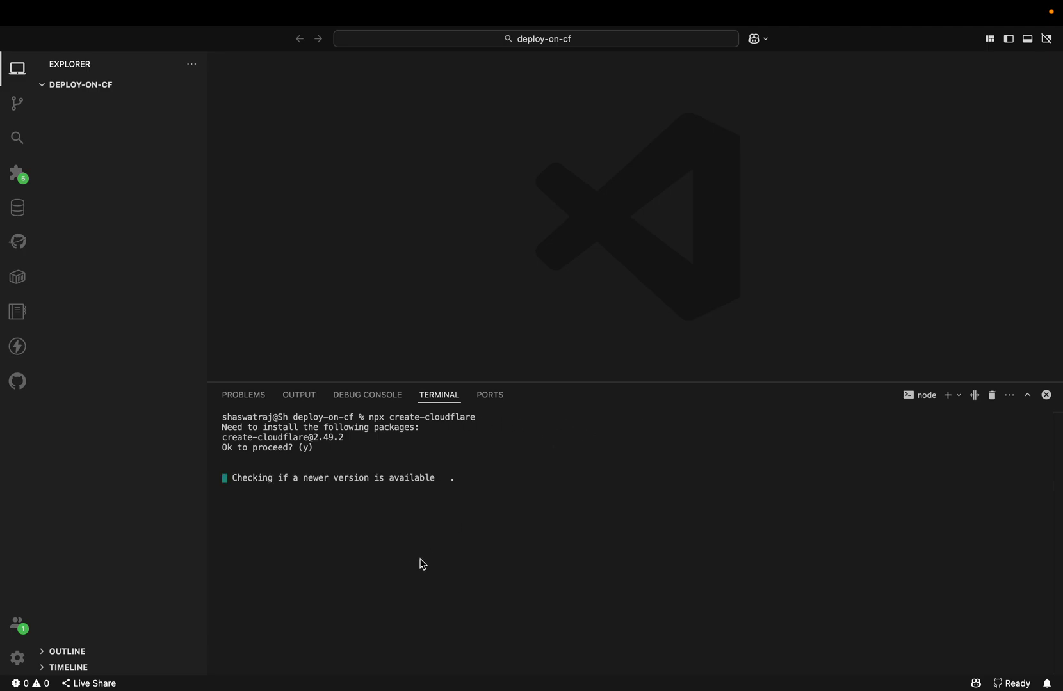
Set the application directory to ./. and choose Framework Starter as the starting category
text(./.)
key(Return)
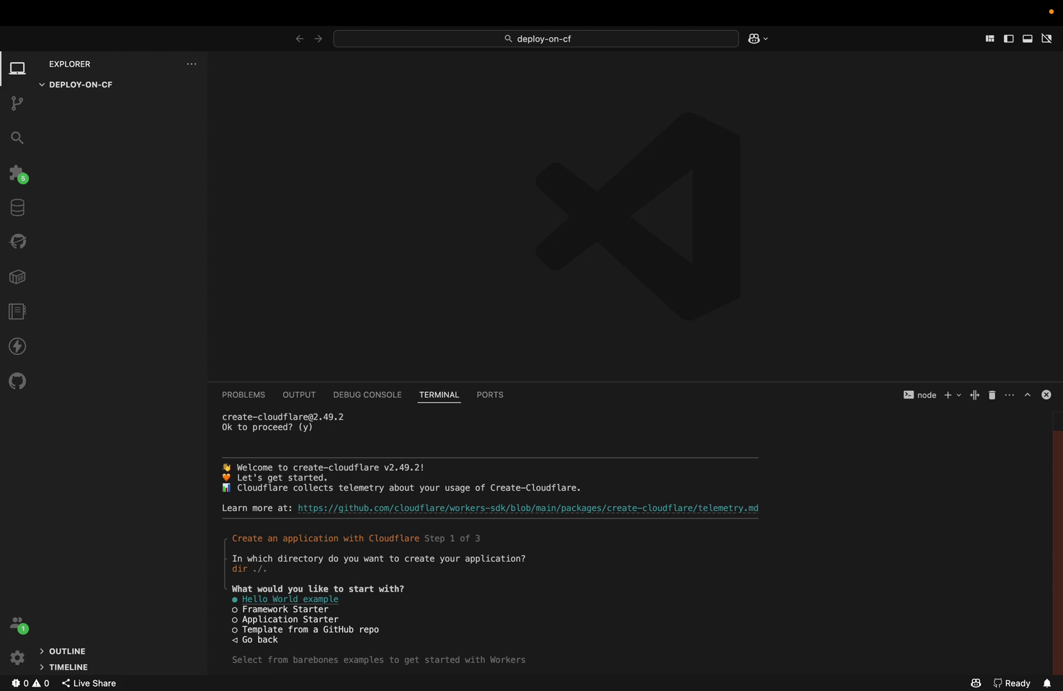
key(Down)
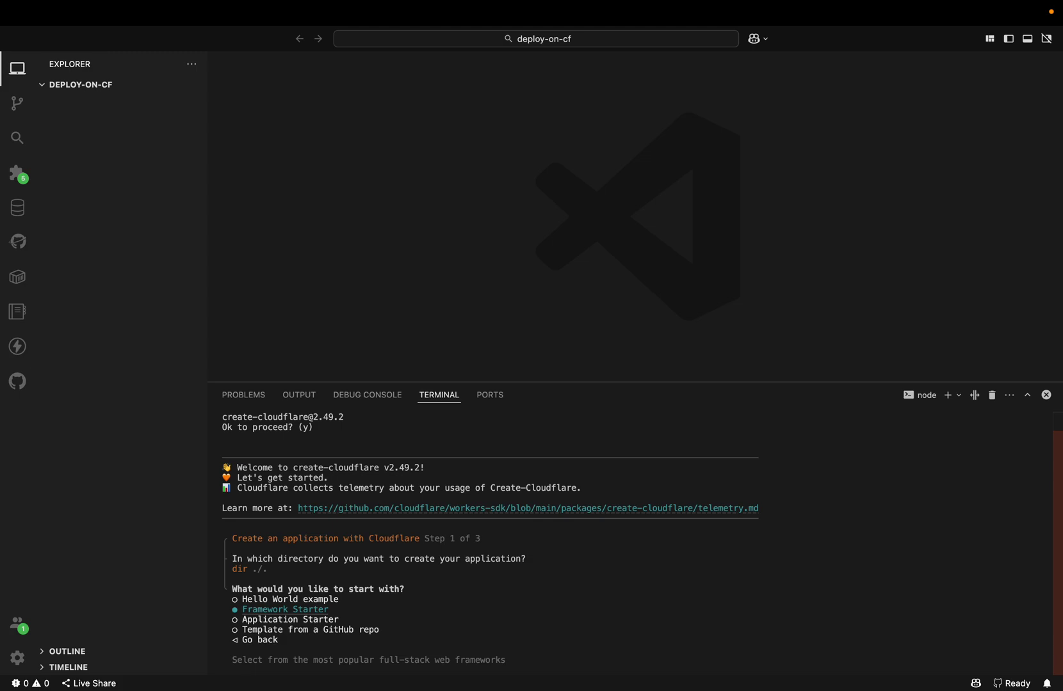
key(Return)
Choose Next.js as the development framework and Workers with Assets as the deployment platform
key(Down)
key(Down)
key(Down)
key(Down)
key(Down)
key(Down)
key(Return)
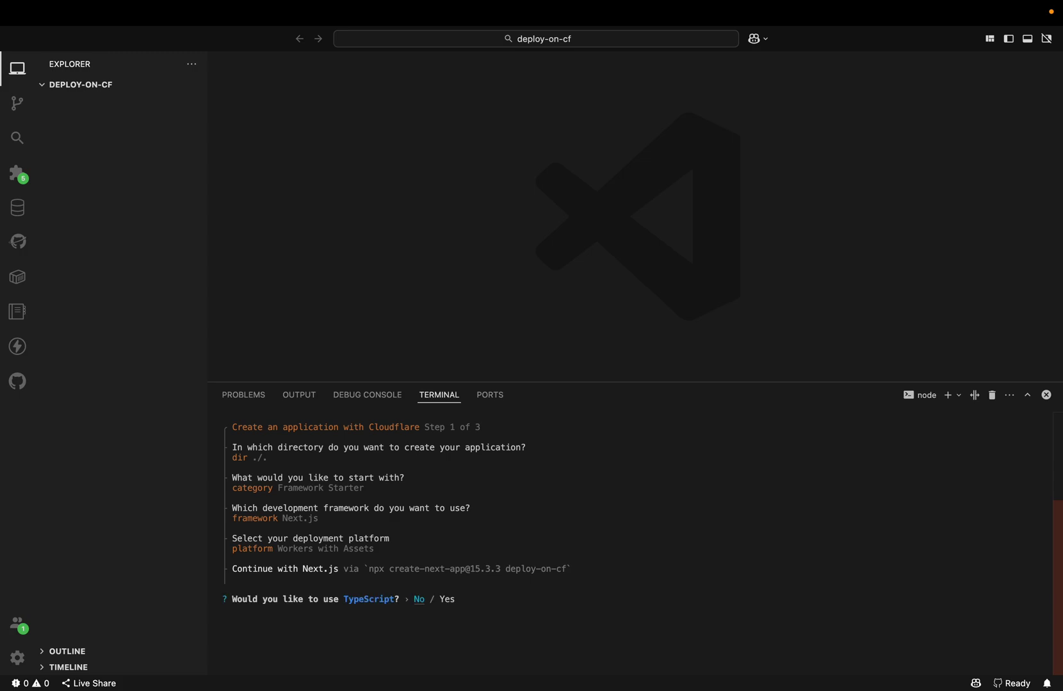
Decline TypeScript and import alias customization, but accept ESLint, Tailwind CSS, the src/ directory, App Router and Turbopack for the Next.js app
key(Return)
key(Return)
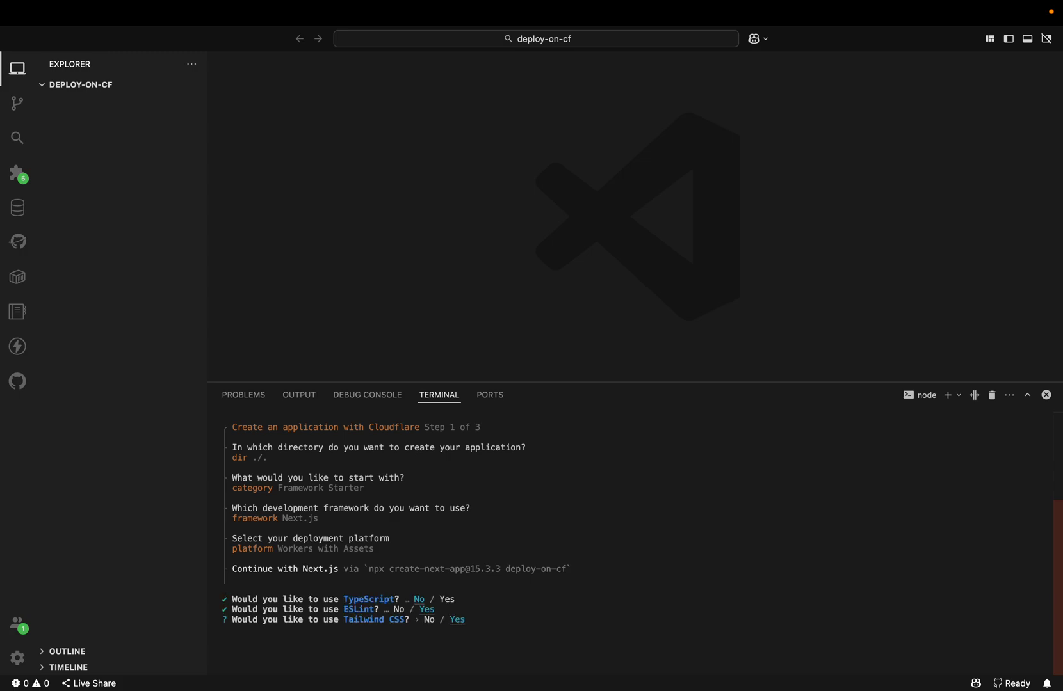
key(Return)
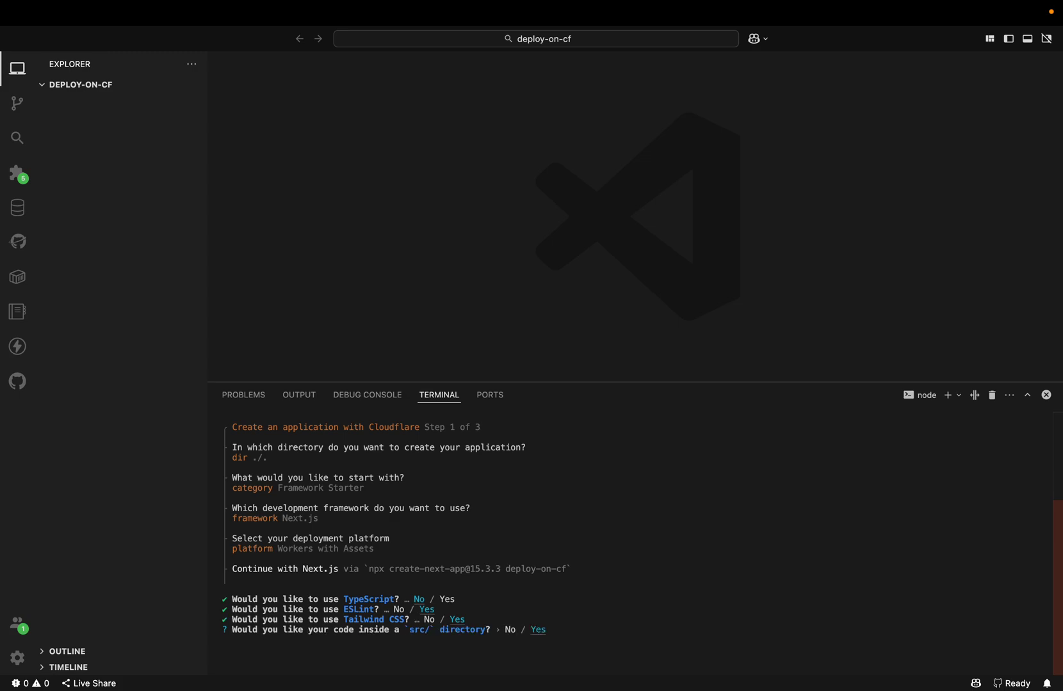
key(Return)
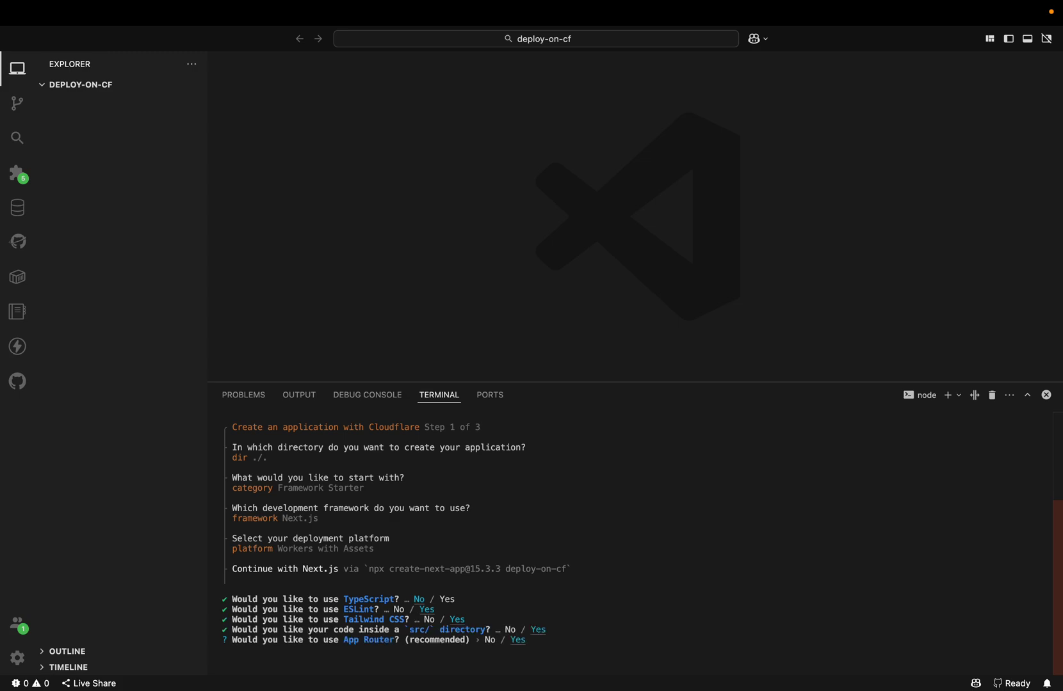
key(Return)
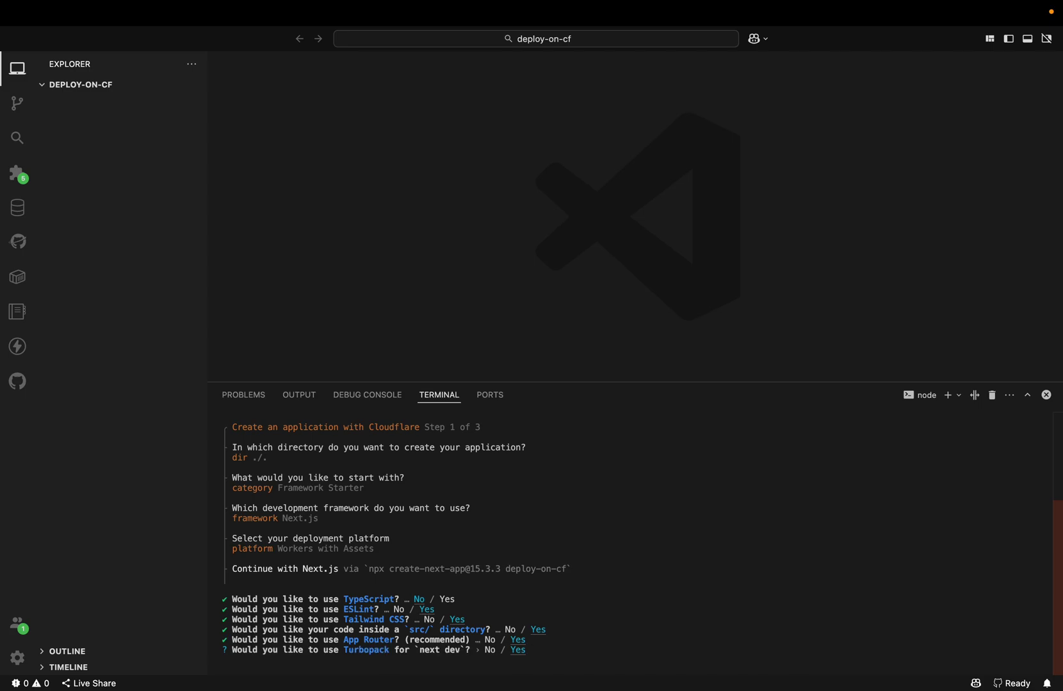
key(Return)
key(Return)
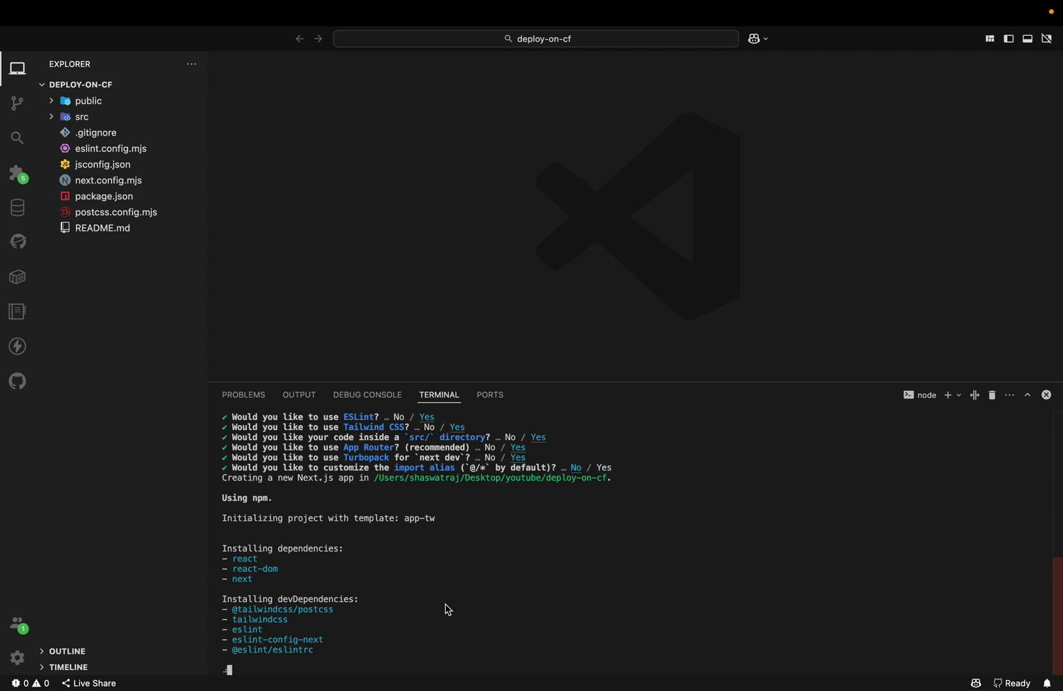
Open package.json and examine the scripts, dependencies and devDependencies of the generated Next.js project
click(140, 197)
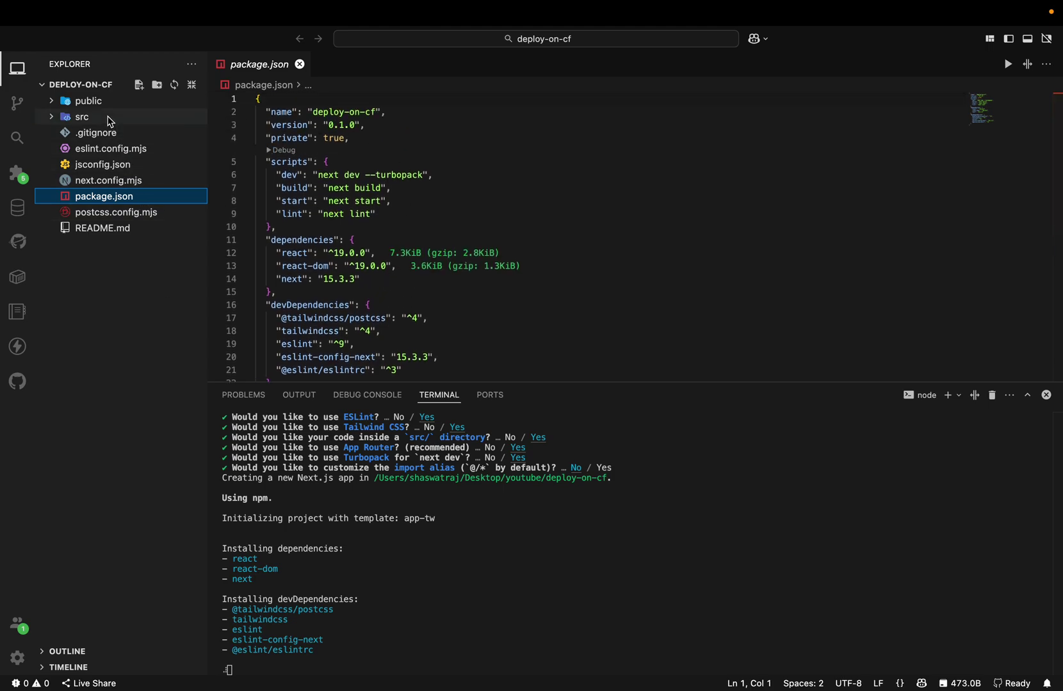
click(378, 664)
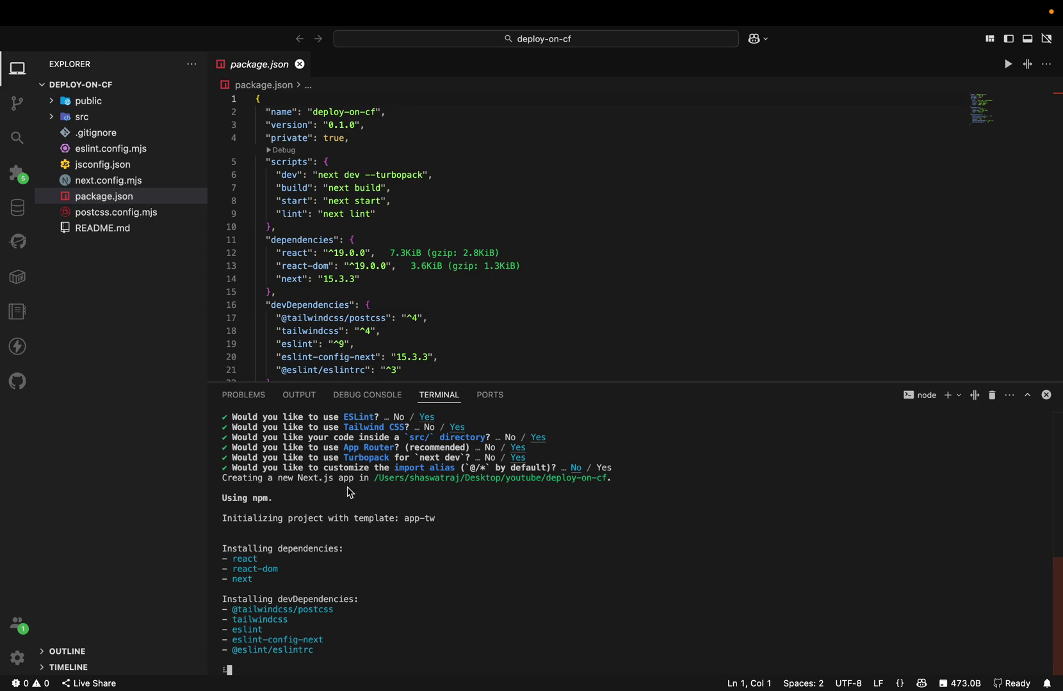
scroll(349, 329, down, 2)
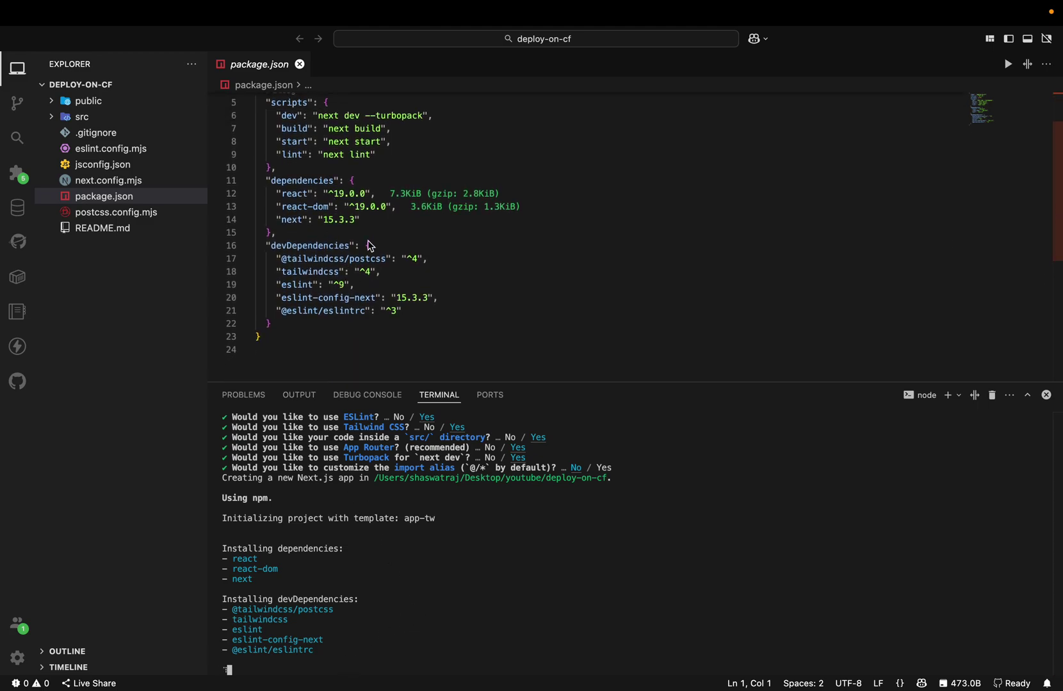
scroll(424, 249, up, 2)
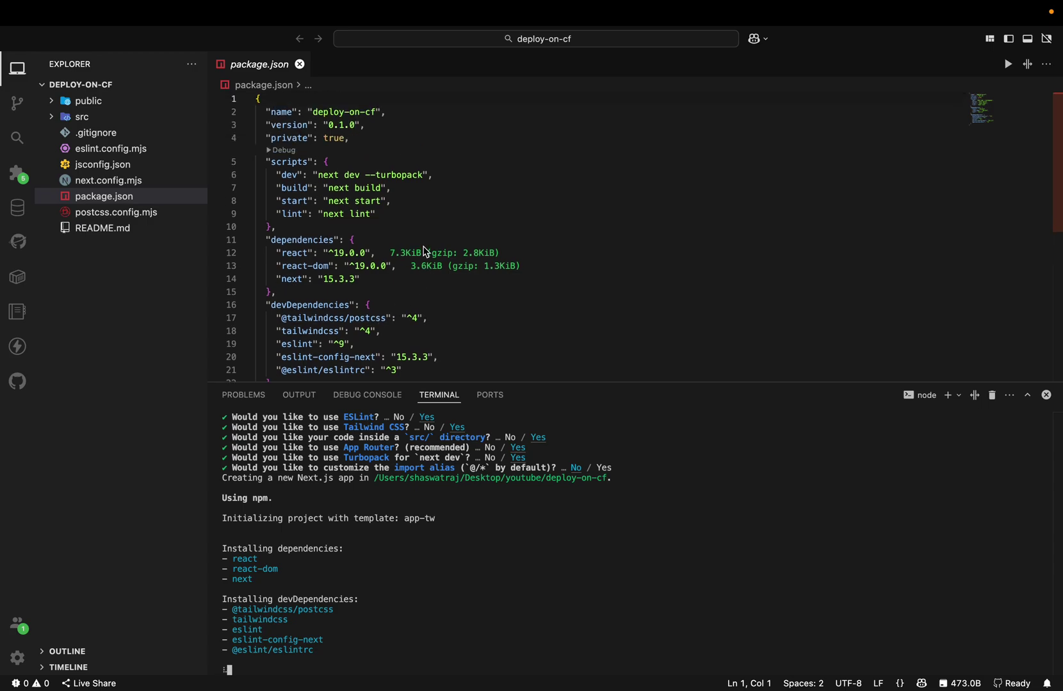
click(399, 217)
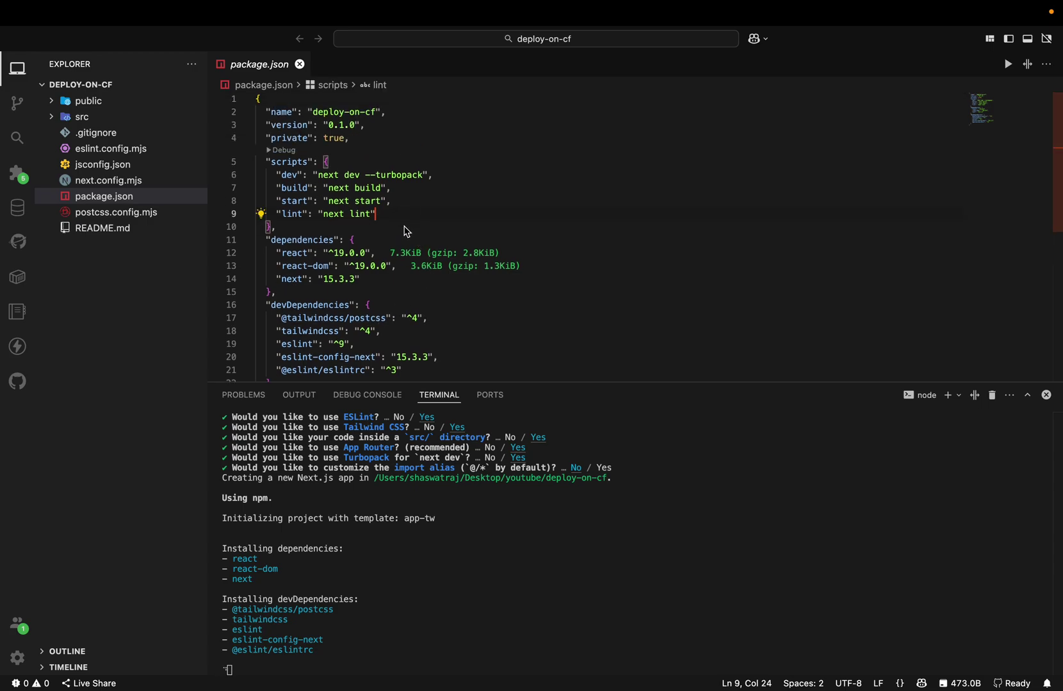
click(580, 543)
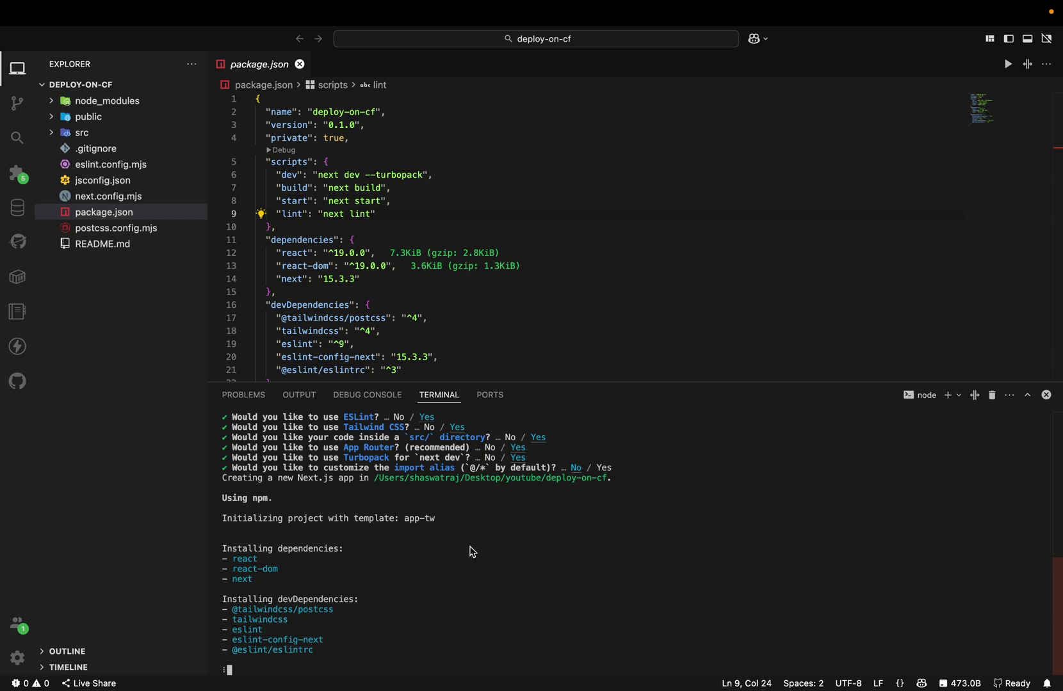
Switch to Chrome and reopen the closed Cloudflare and OpenNext tabs, including the Cloudflare dashboard
key(ctrl+Left)
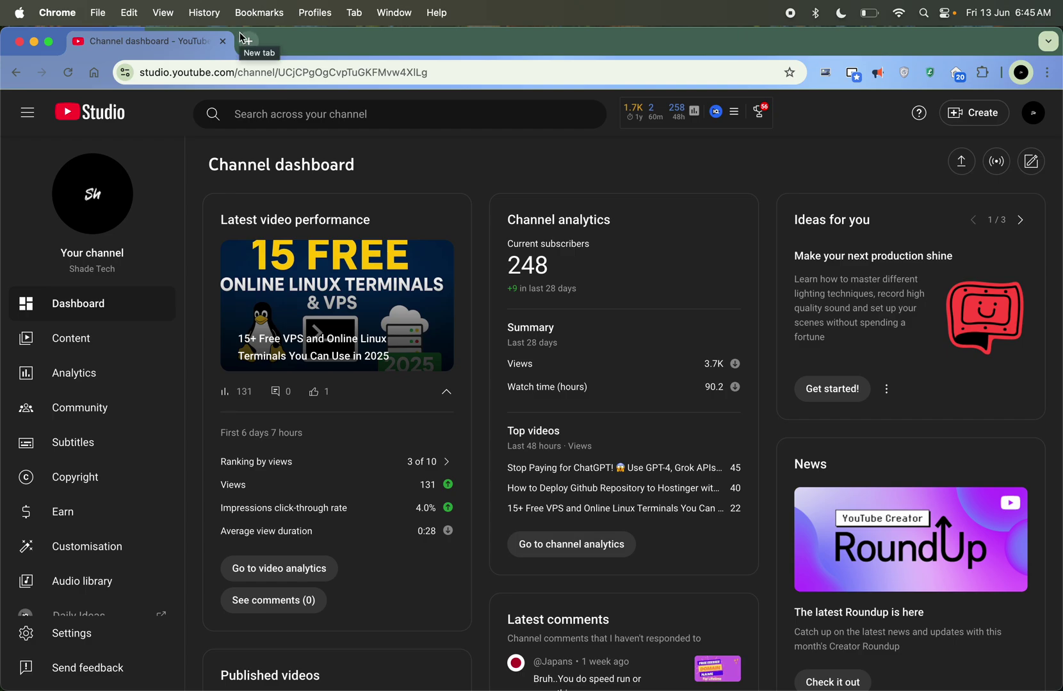
key(super+shift+t)
key(super+shift+t)
key(super+shift+t)
key(super+shift+t)
key(super+shift+t)
key(super+shift+t)
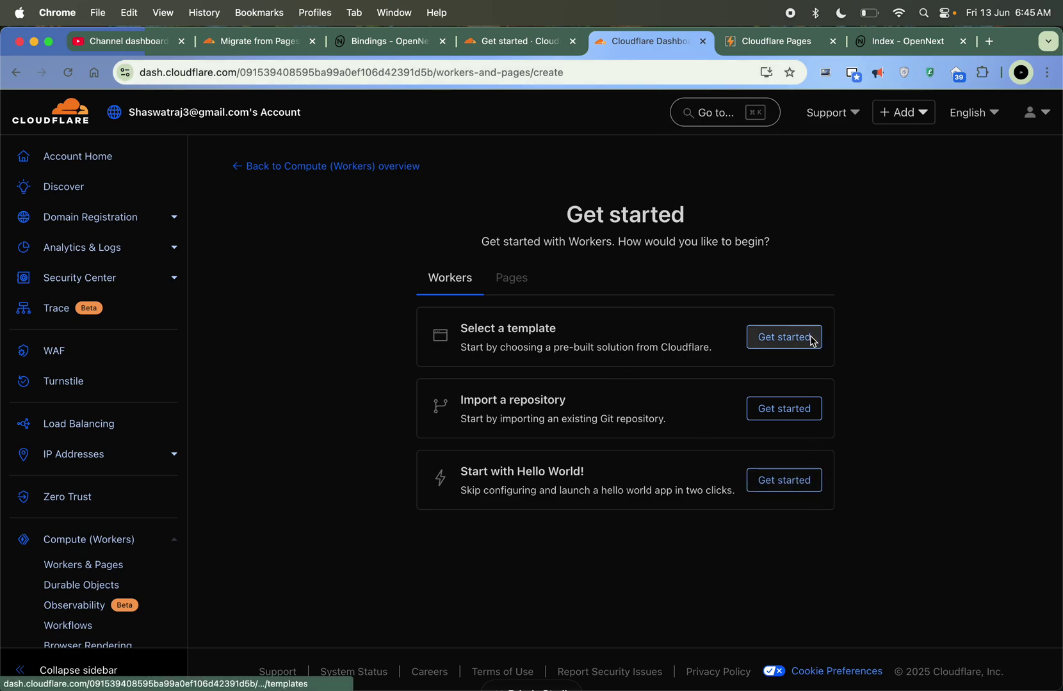
View the Workers repository import page, then return and open the template selection instead
click(804, 412)
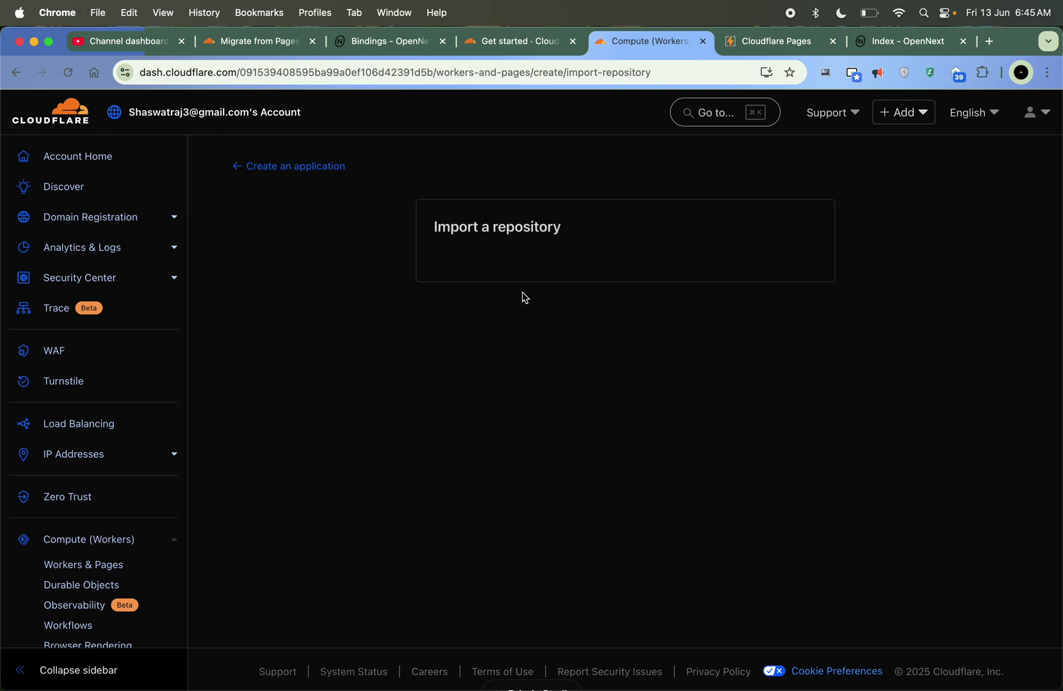
click(310, 168)
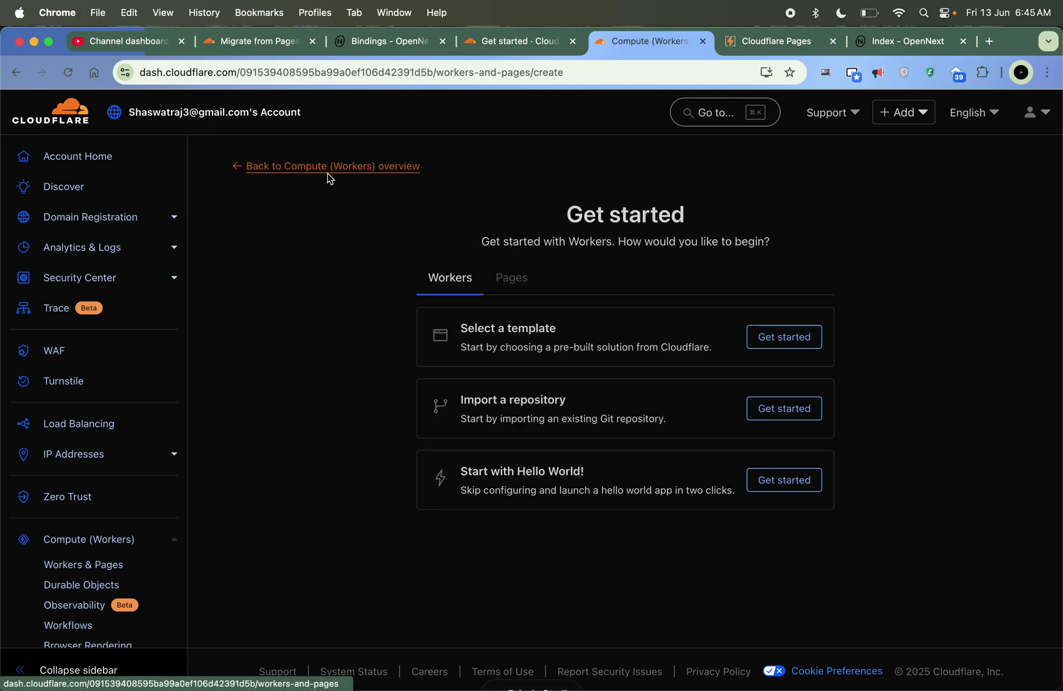
click(789, 340)
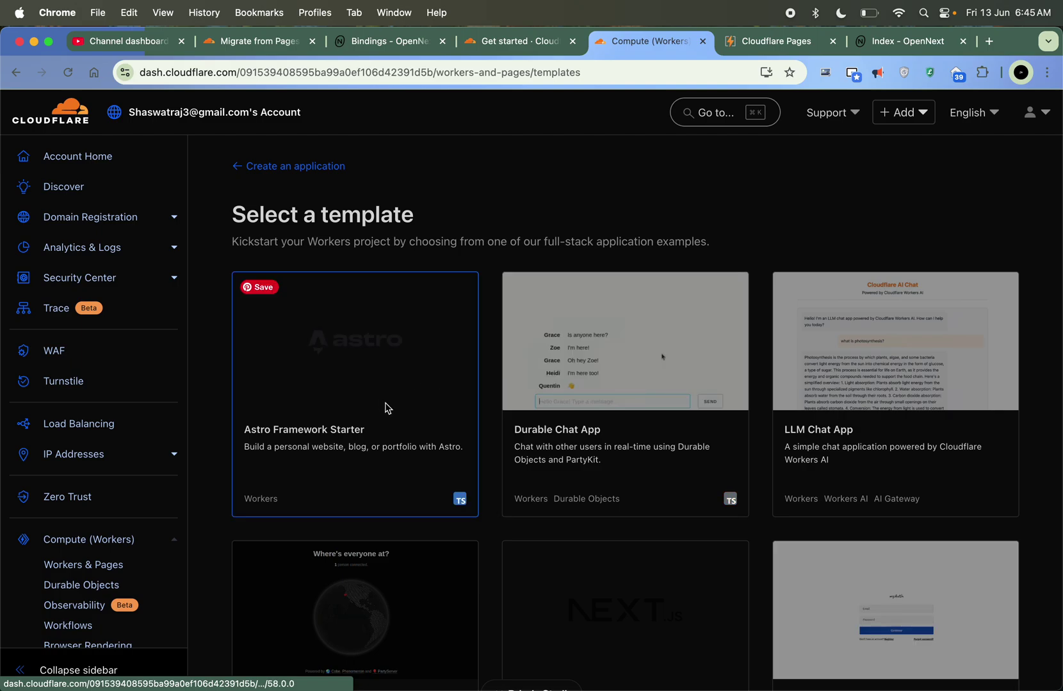
Examine the full list of Workers application templates, then return to its start
scroll(681, 484, down, 3)
scroll(661, 516, down, 6)
scroll(766, 512, down, 1)
scroll(766, 512, down, 2)
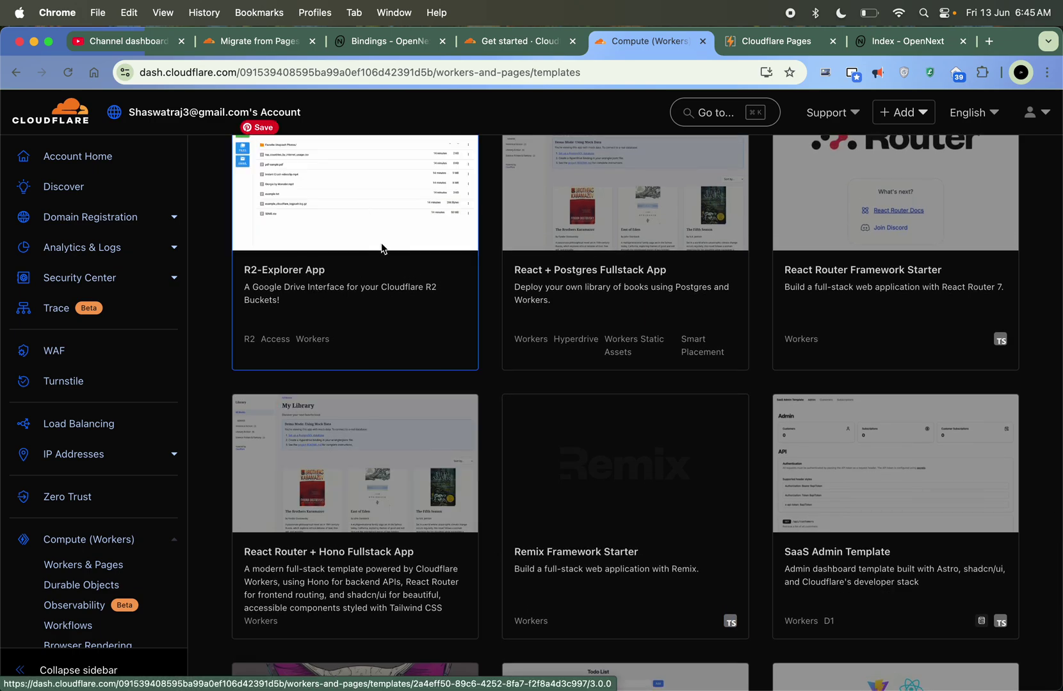
scroll(413, 255, down, 4)
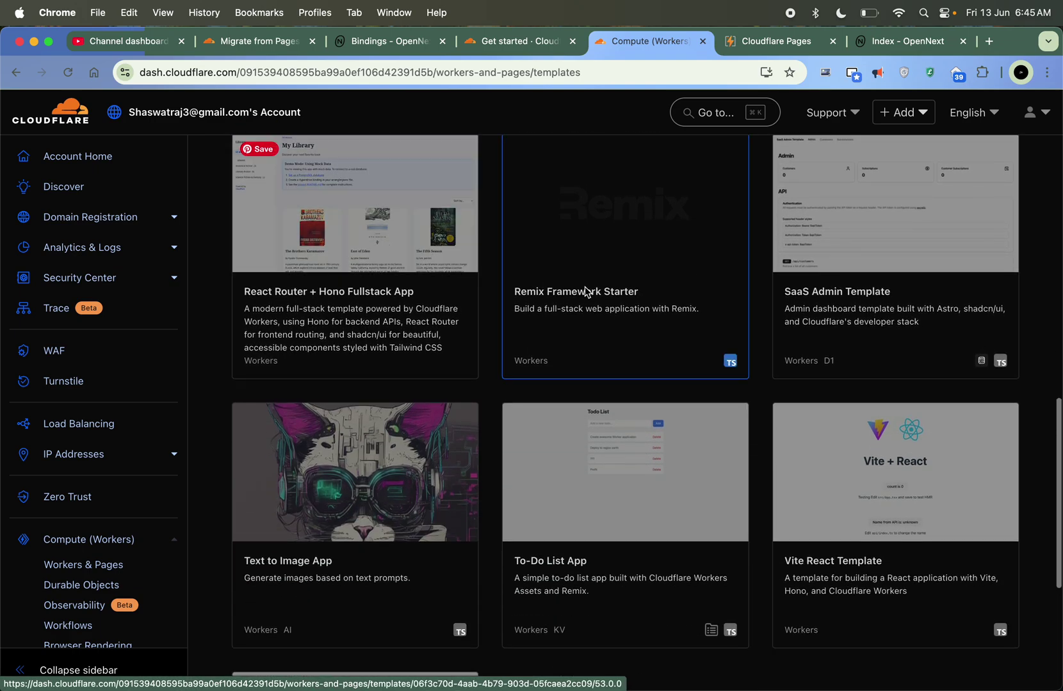
scroll(620, 510, down, 3)
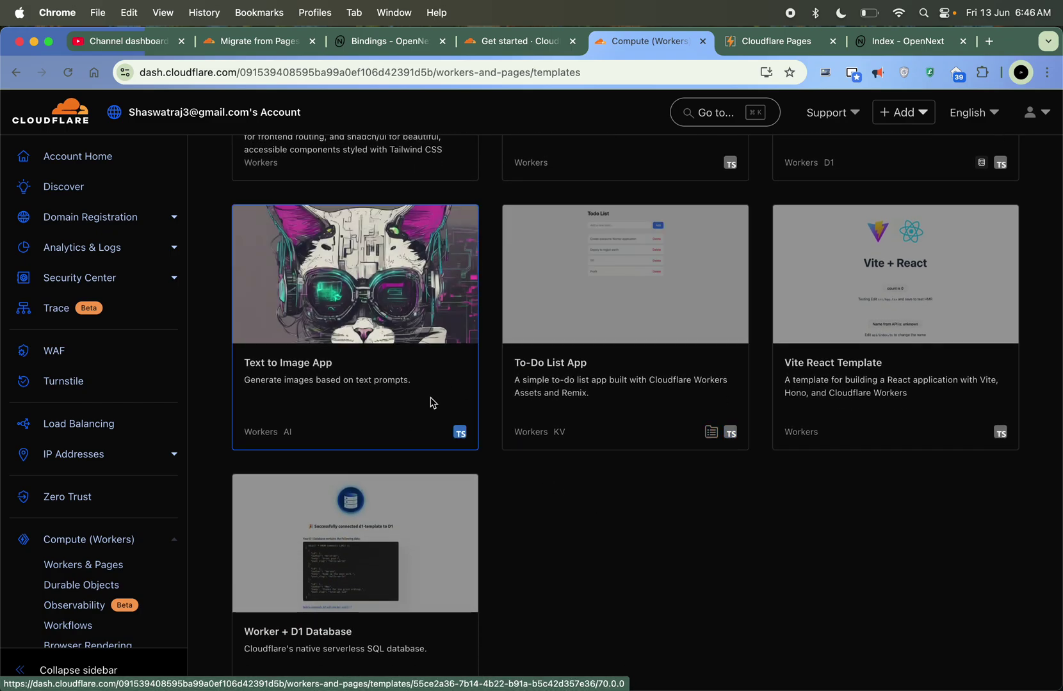
scroll(699, 427, up, 4)
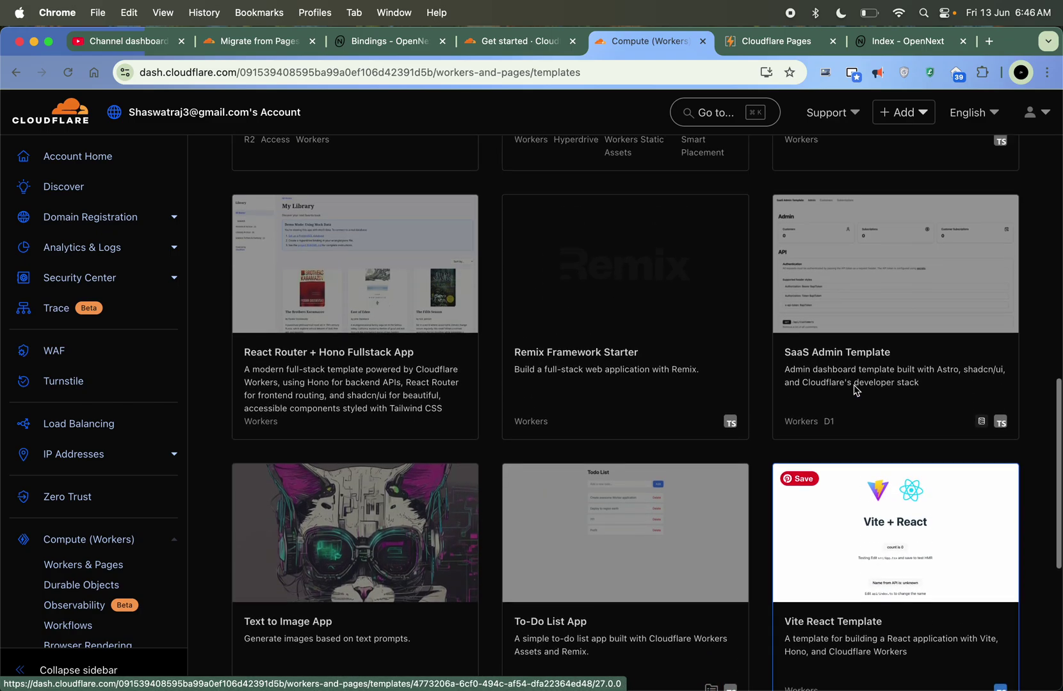
scroll(704, 333, up, 7)
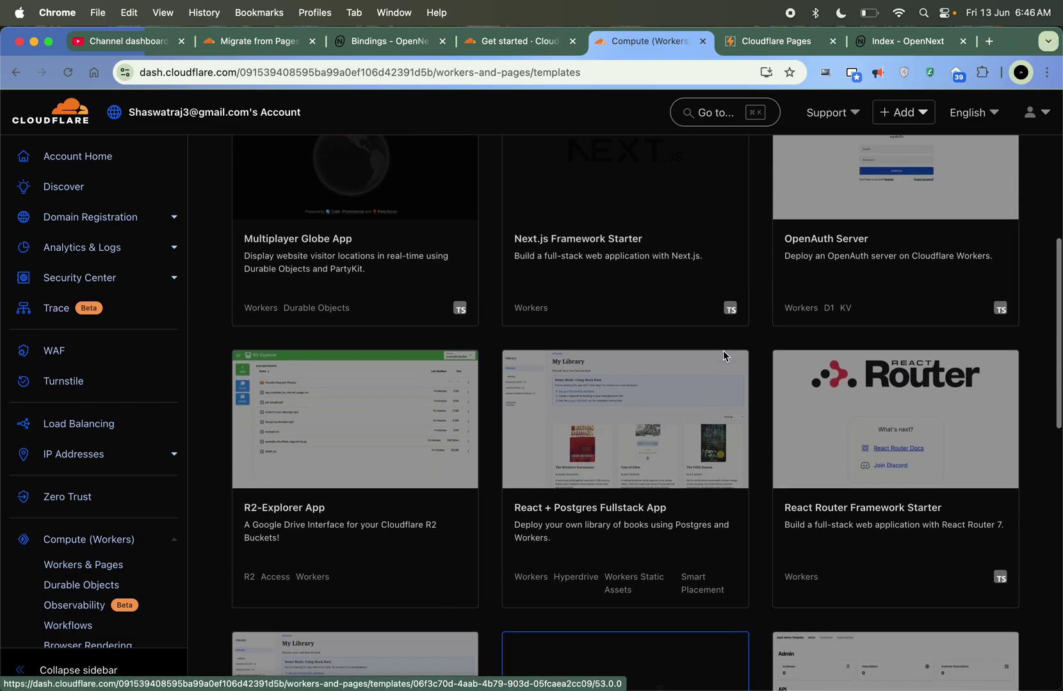
scroll(890, 544, up, 4)
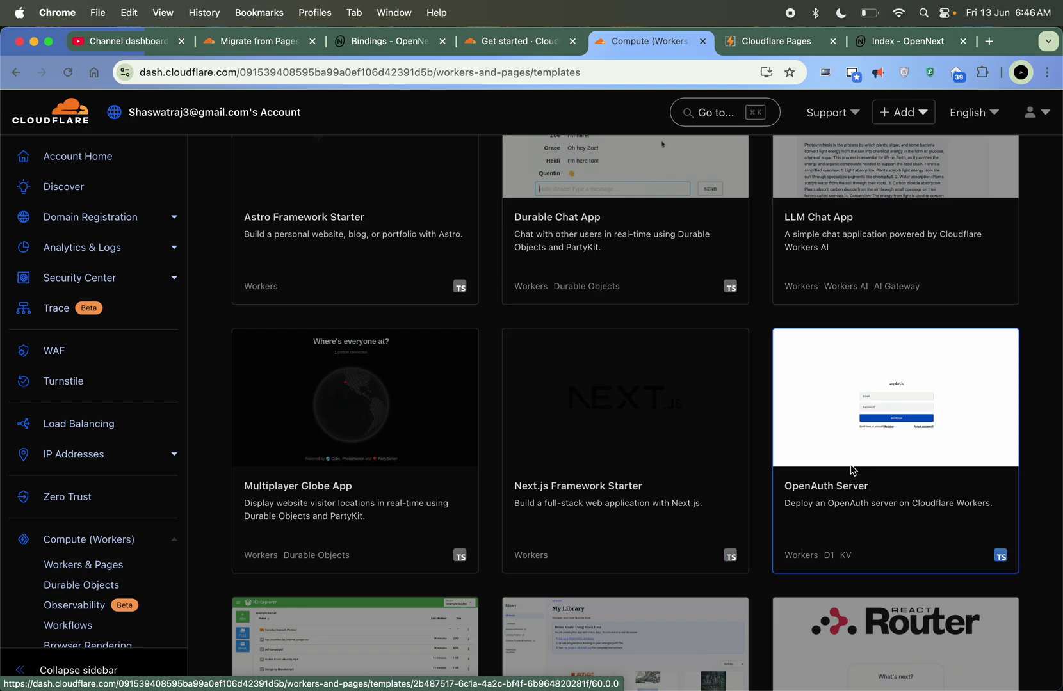
scroll(809, 435, up, 3)
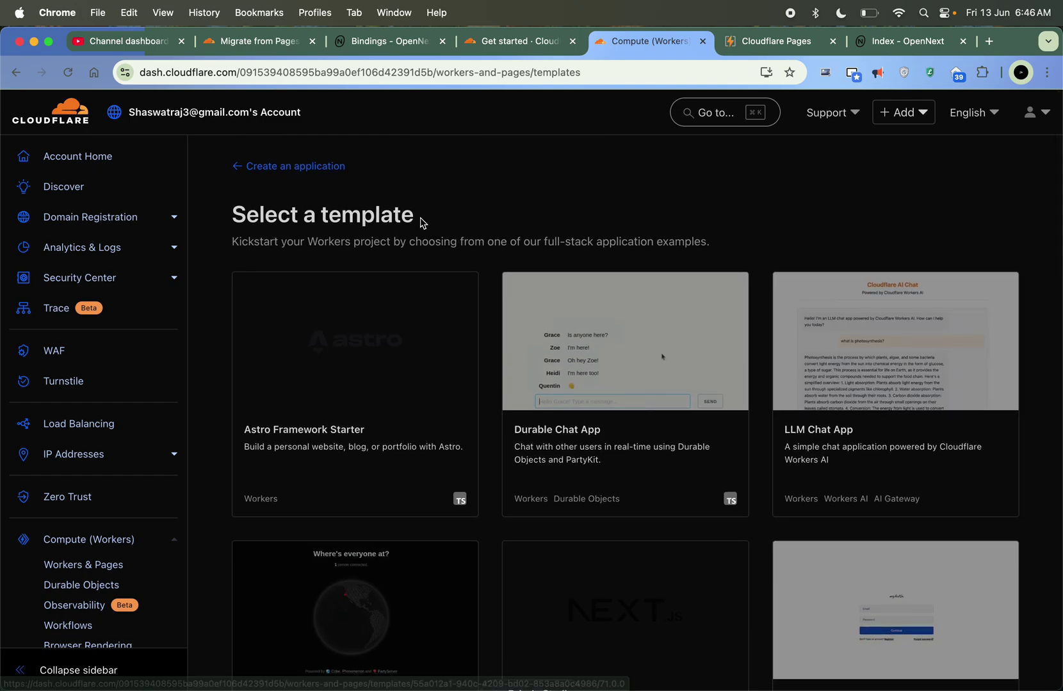
Leave the template list, view the "Hello World" Worker creation page, and return to the Workers start options
click(315, 166)
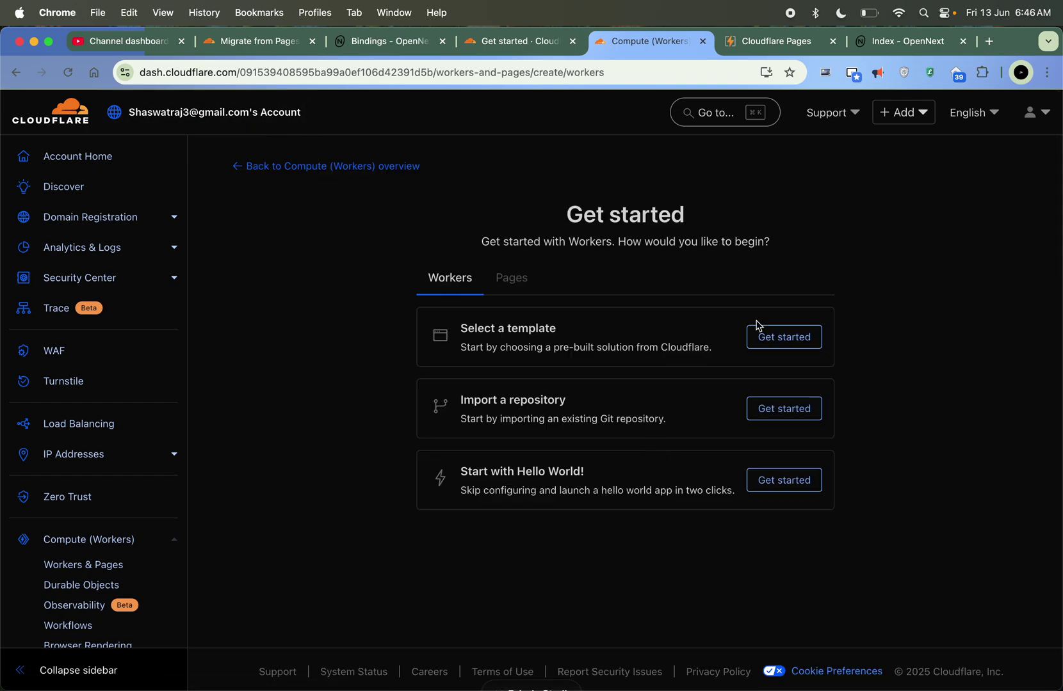
click(782, 487)
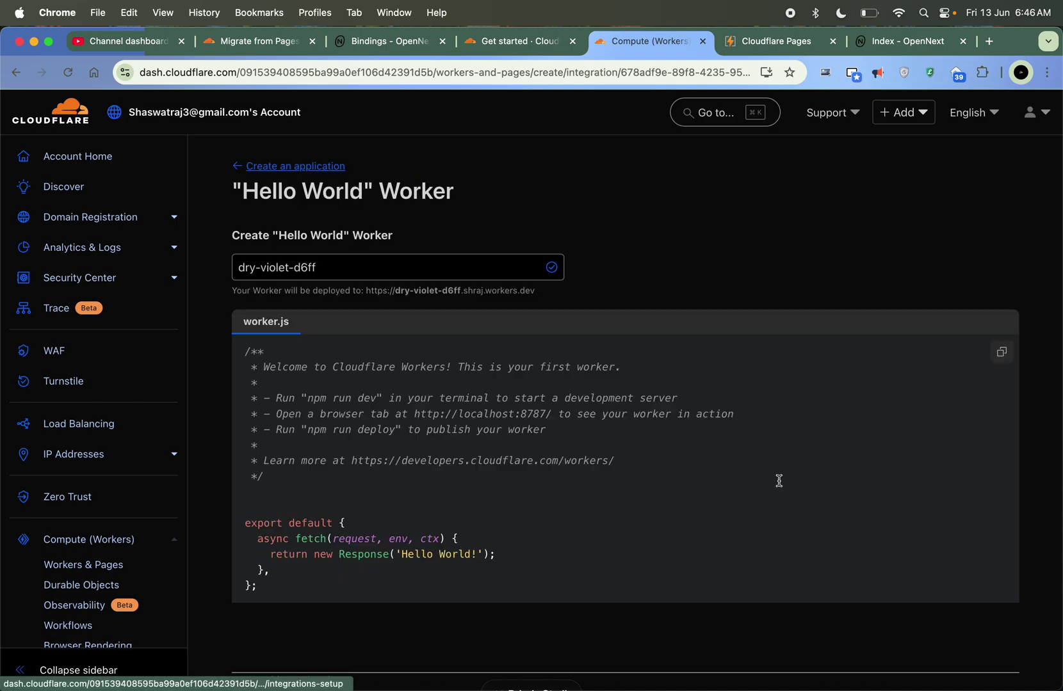
click(18, 72)
Switch to VS Code and highlight the deploy, preview and cf-typegen scripts in package.json
key(super+Tab)
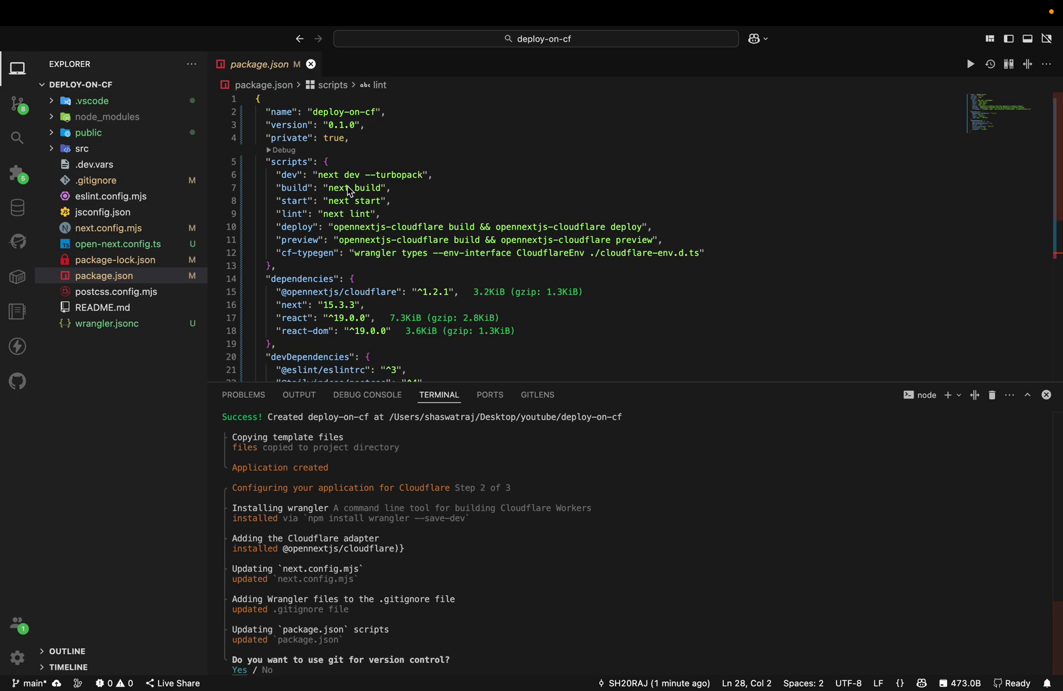
click(354, 214)
double_click(364, 231)
triple_click(364, 233)
drag(364, 234, 368, 256)
Finish the create-cloudflare setup by accepting git version control and declining immediate deployment
click(561, 511)
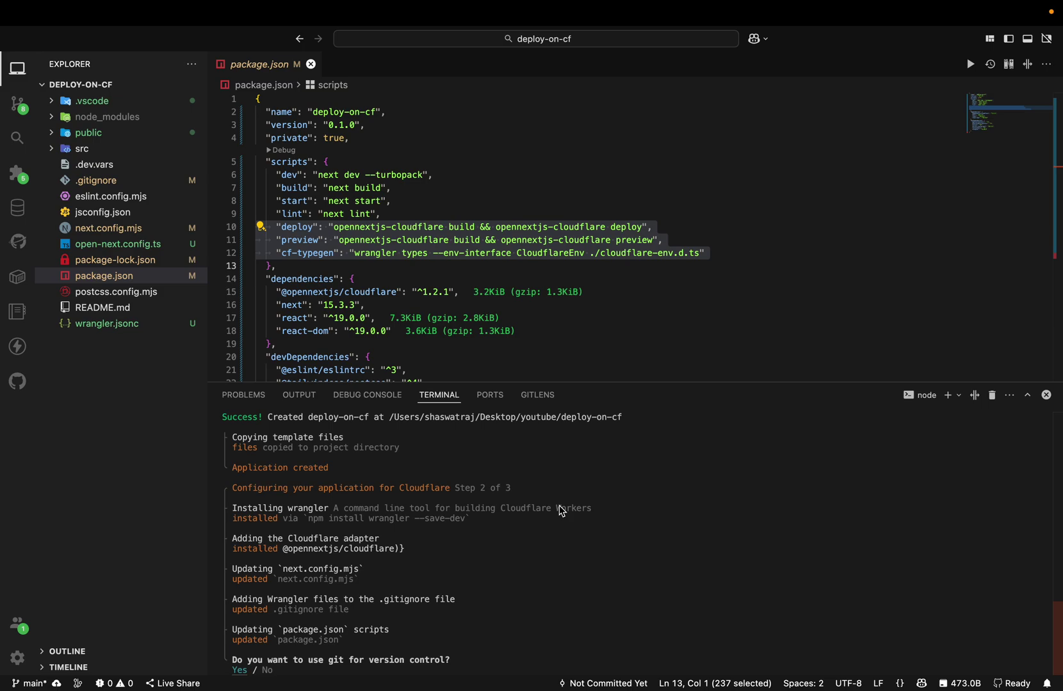
key(Return)
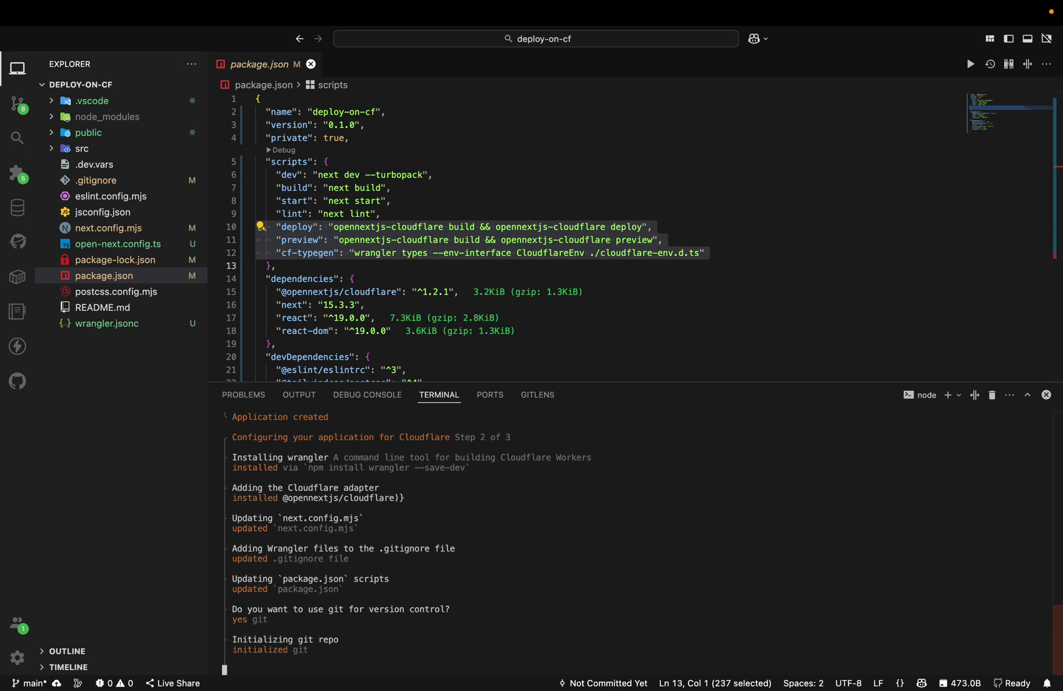
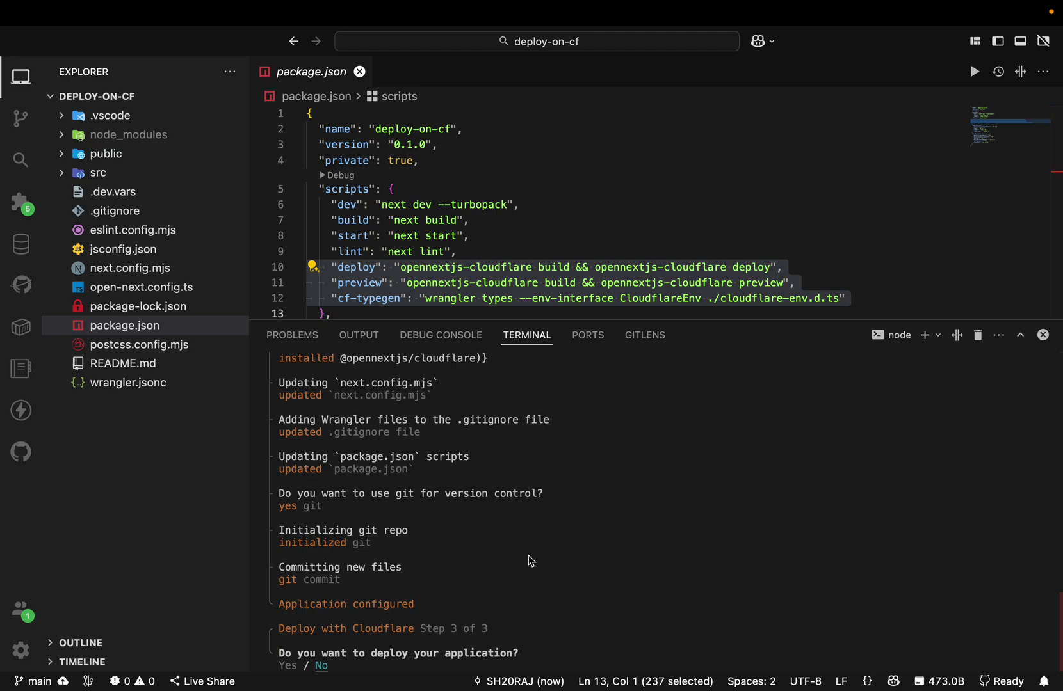
key(Return)
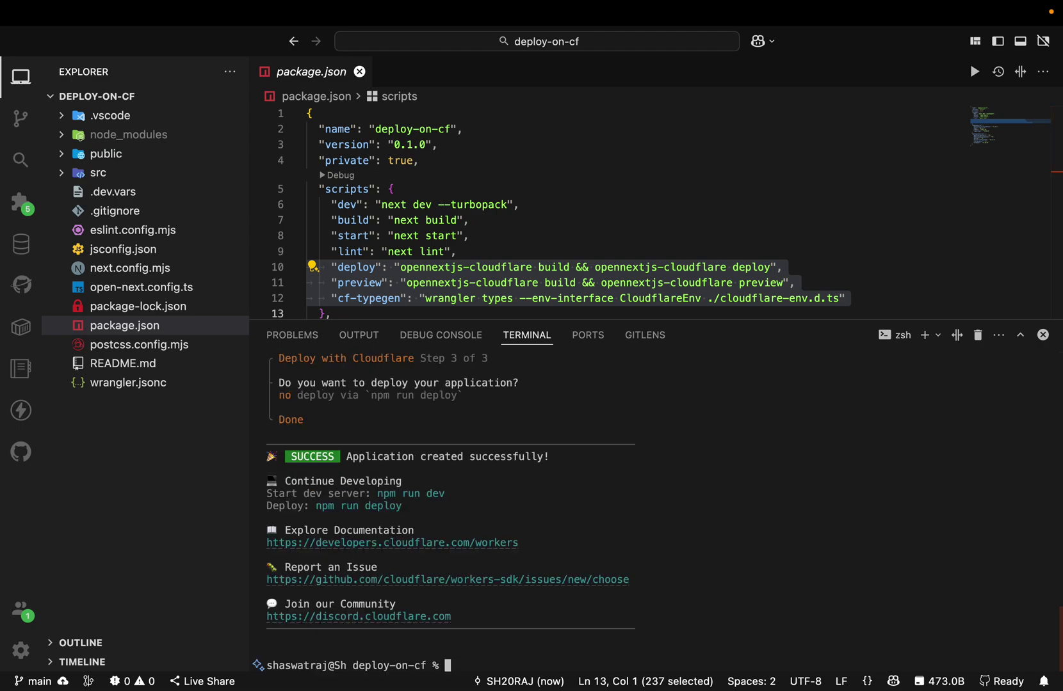
Clear the terminal and start the development server with npm run dev
key(ctrl+l)
text(npm run dev)
key(Return)
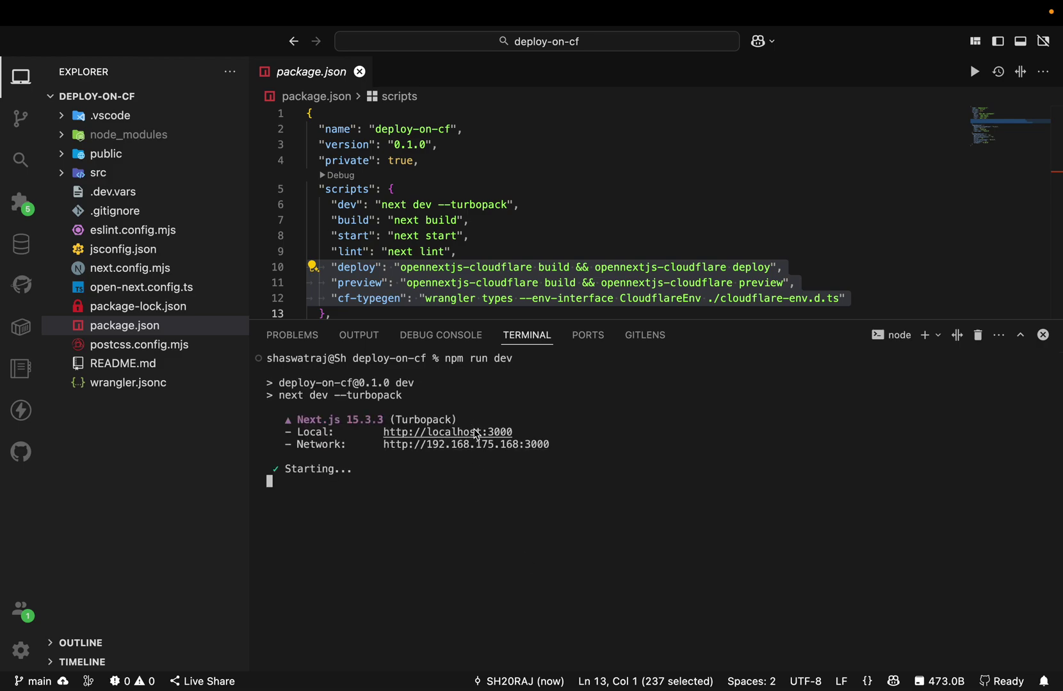
super+click(472, 430)
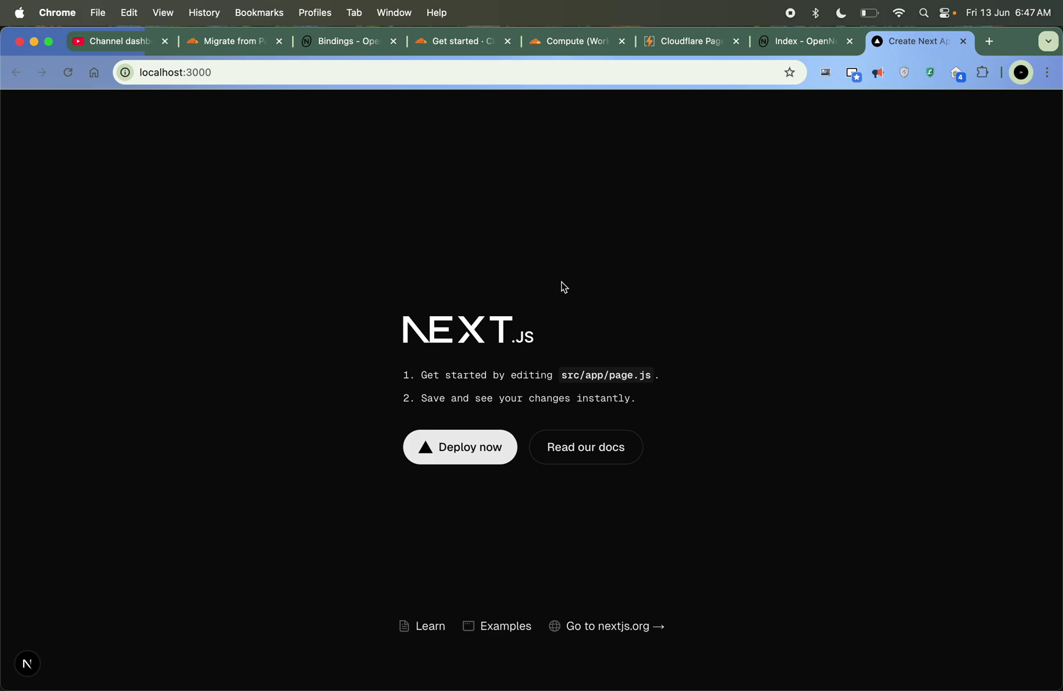
click(564, 287)
key(super+r)
key(super+w)
key(super+Tab)
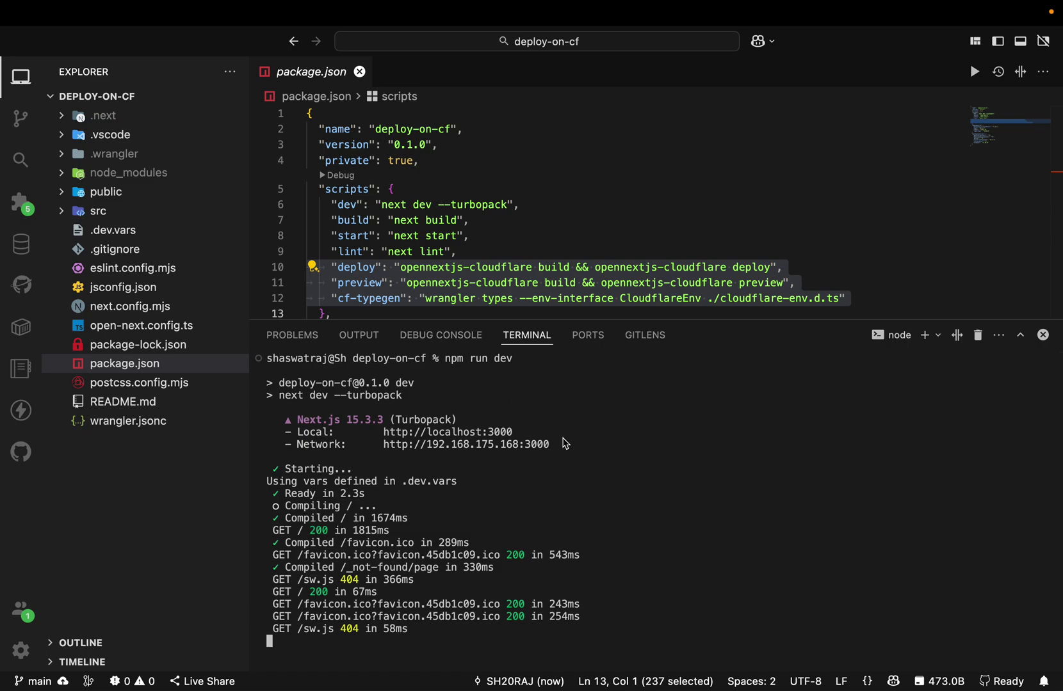
Stop the running development server and clear the terminal
key(super+k)
scroll(455, 281, down, 2)
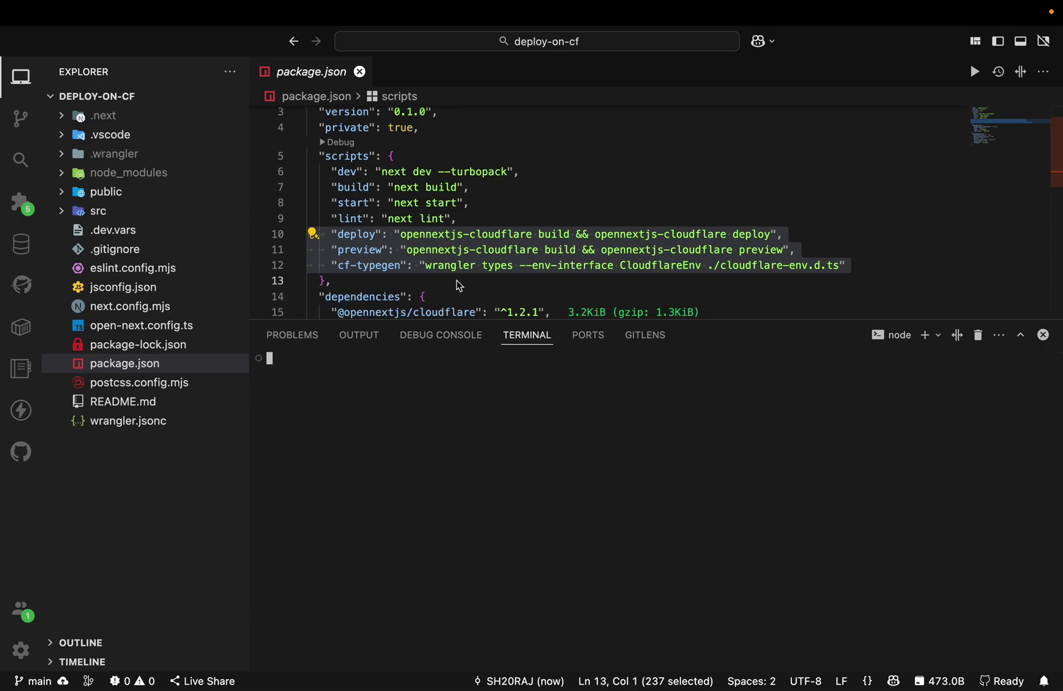
click(437, 279)
click(436, 411)
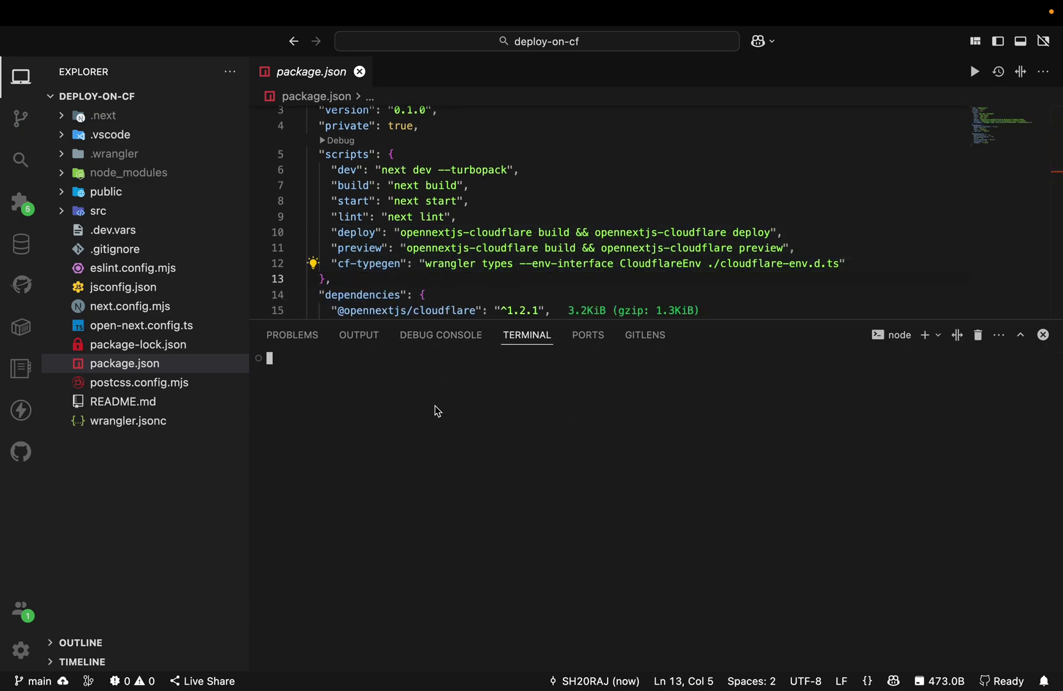
key(ctrl+c)
key(ctrl+l)
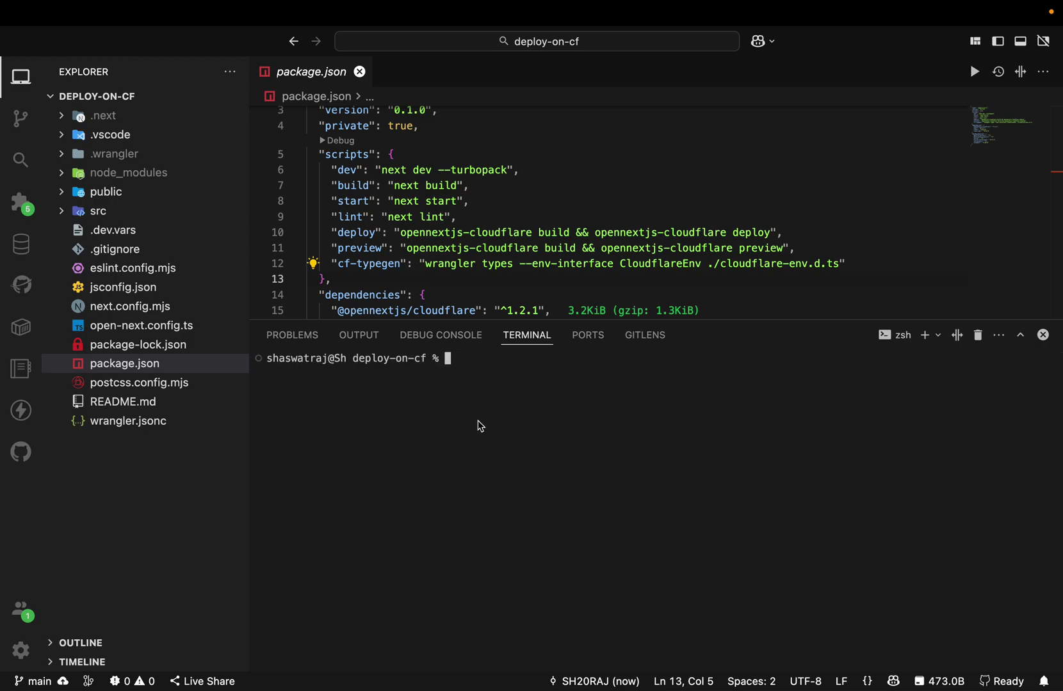
click(134, 211)
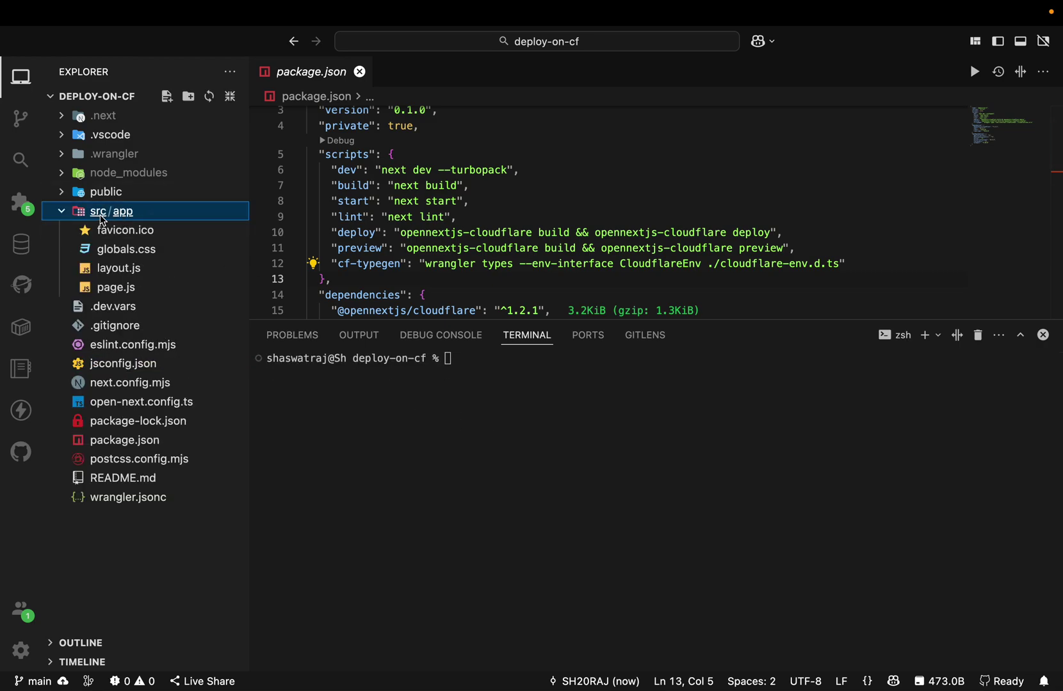
click(133, 216)
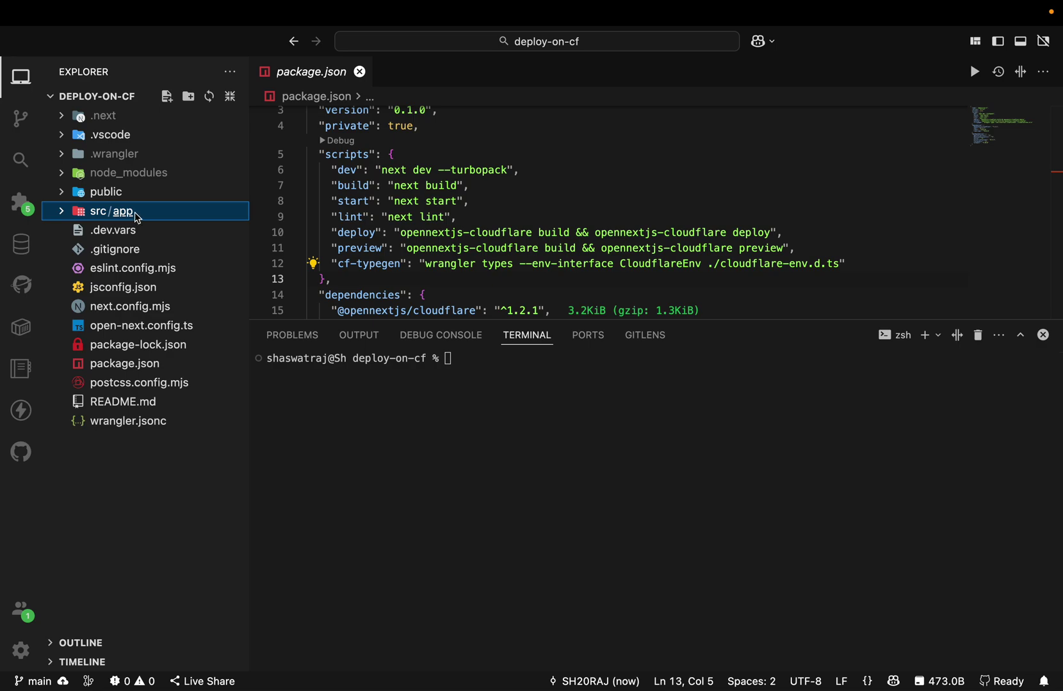
click(138, 213)
right_click(137, 213)
click(142, 220)
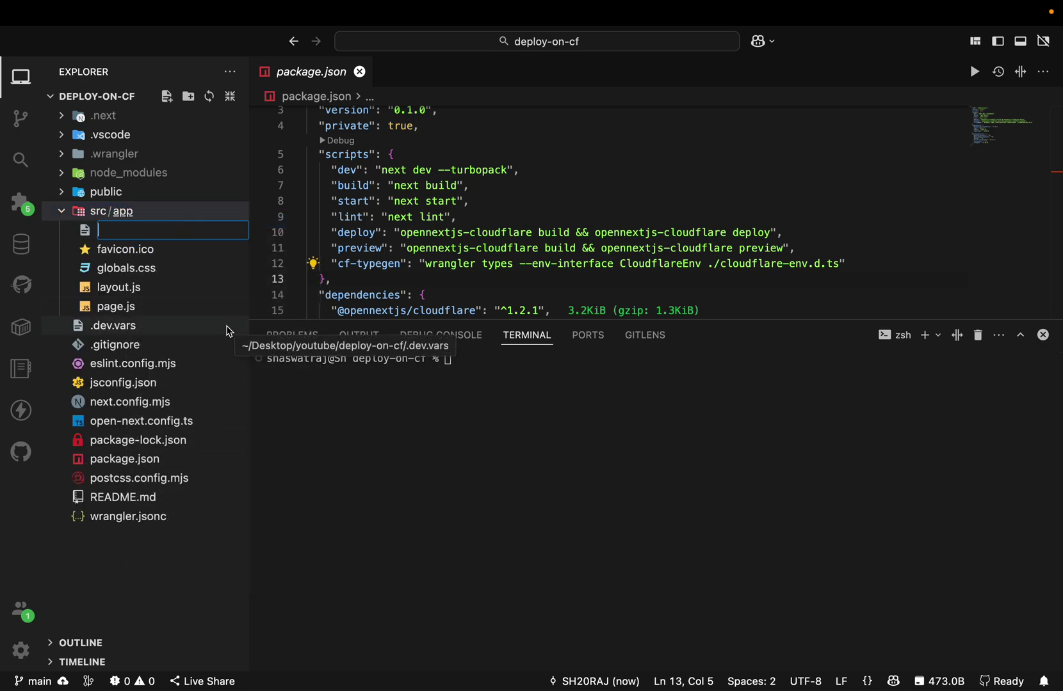
Build and deploy the app to Cloudflare by running npm run deploy in the terminal
click(392, 451)
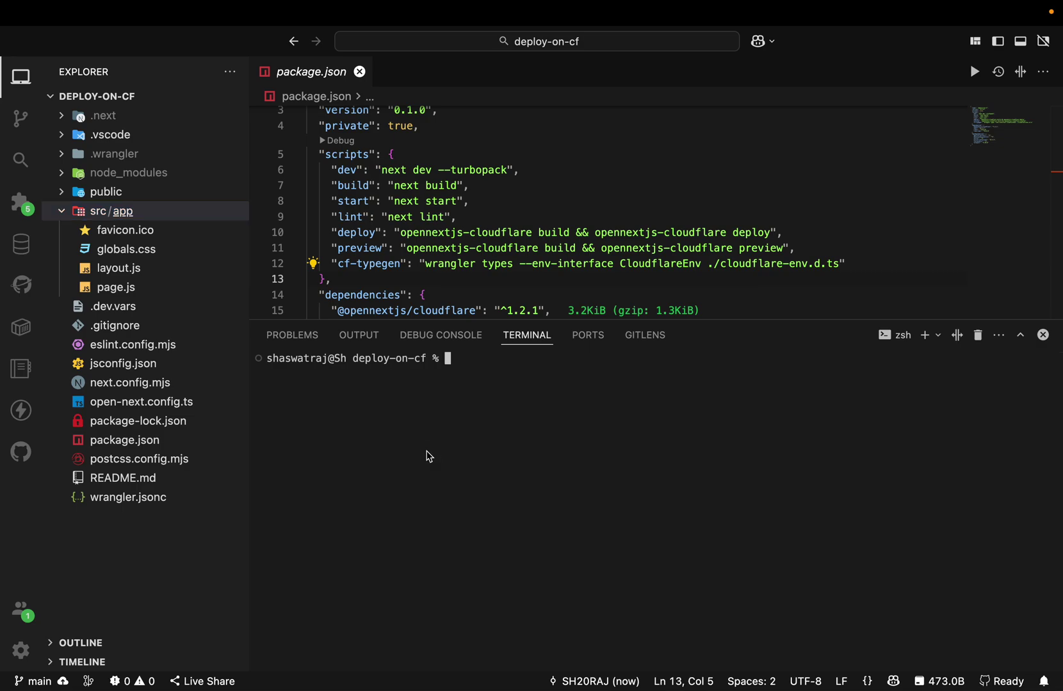
text(npm run deploy)
key(Return)
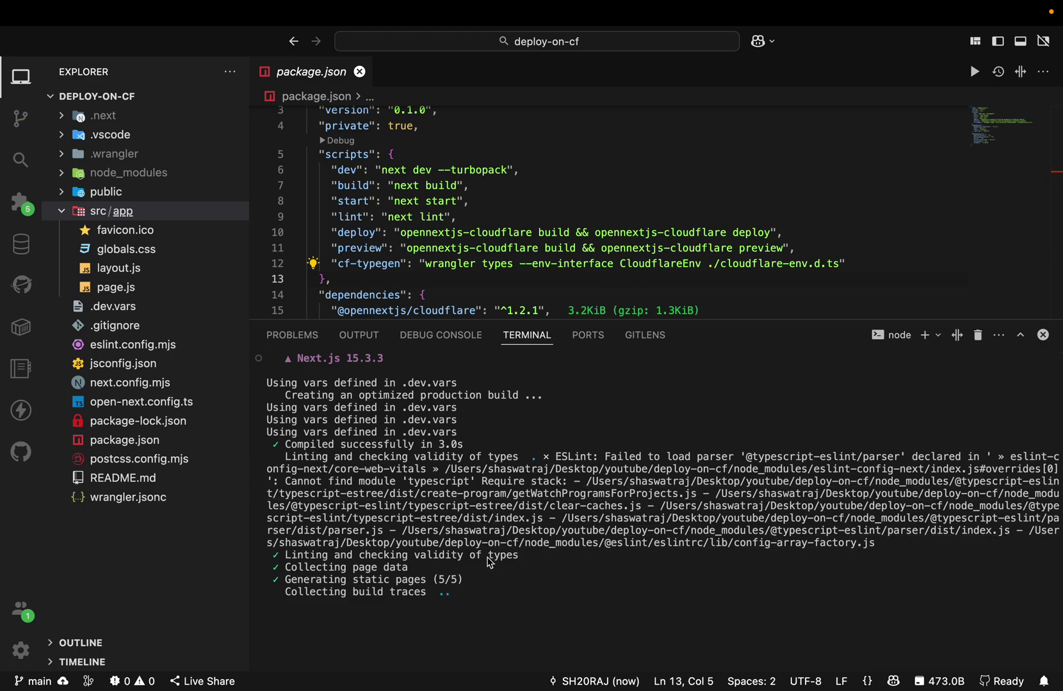
click(501, 579)
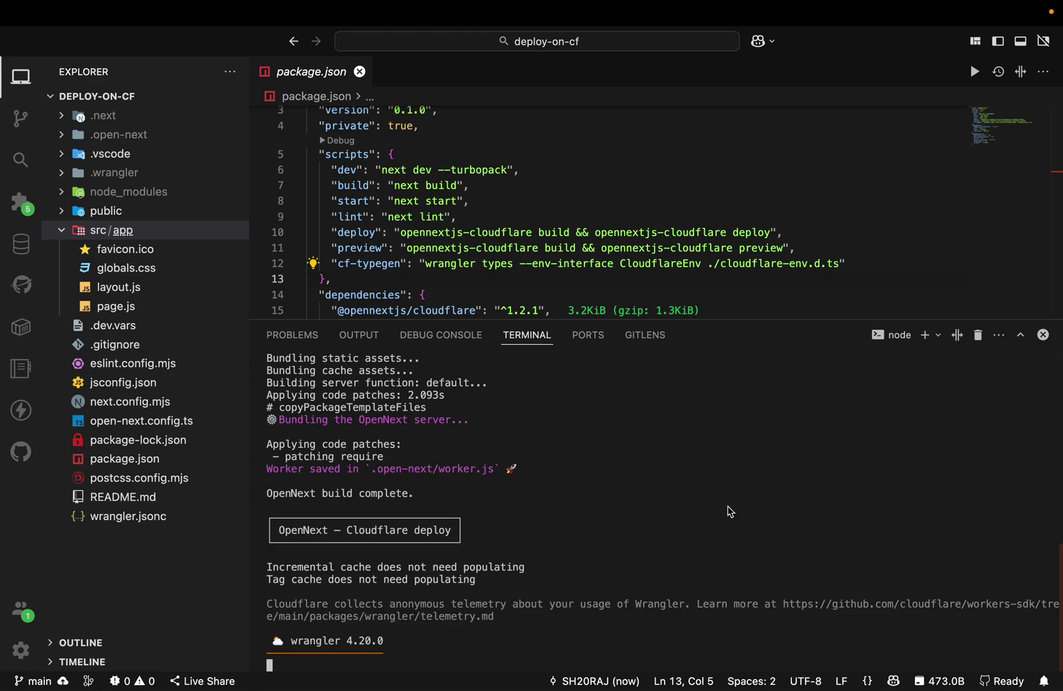
Bring up the Cloudflare dashboard page in Chrome, return to VS Code and examine the deployment output in the terminal
key(ctrl+Left)
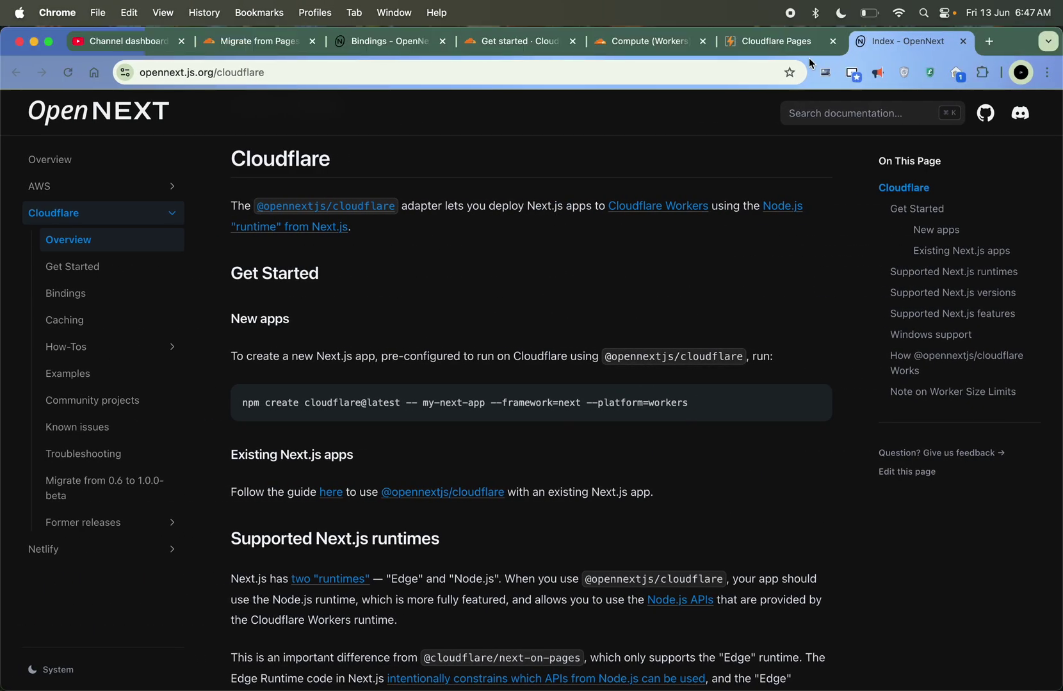
click(660, 50)
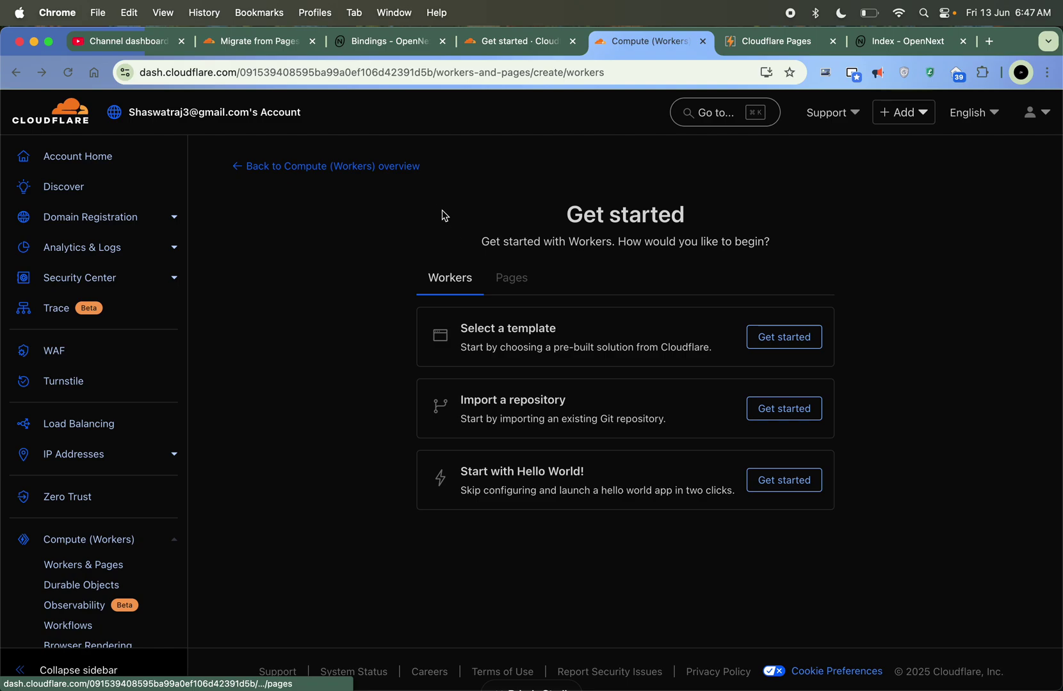
key(ctrl+Right)
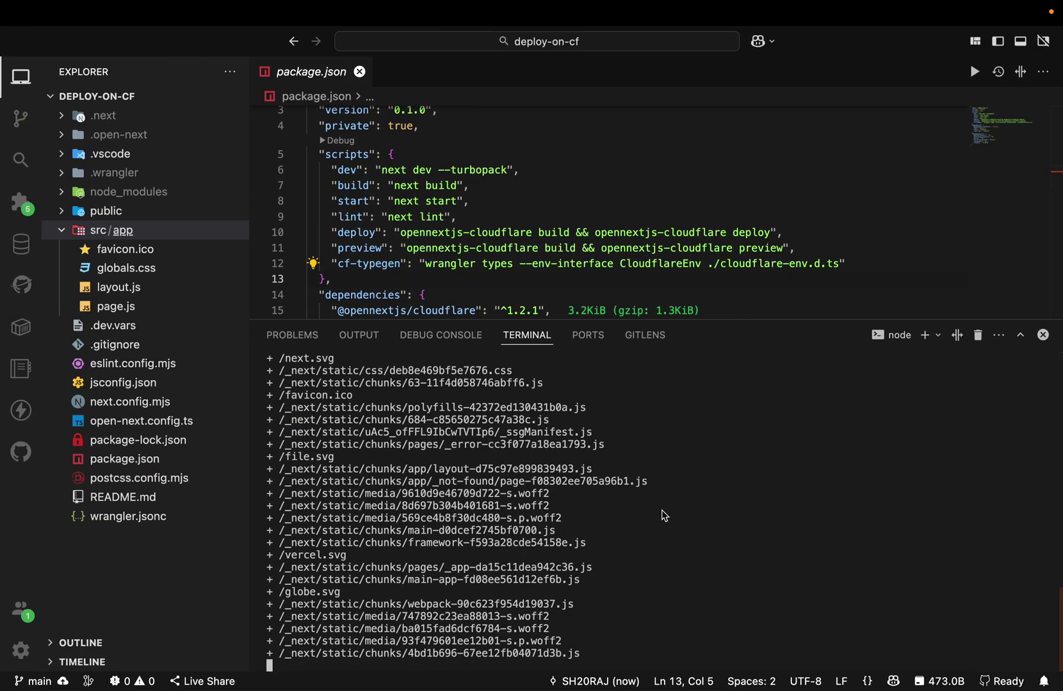
scroll(664, 515, up, 8)
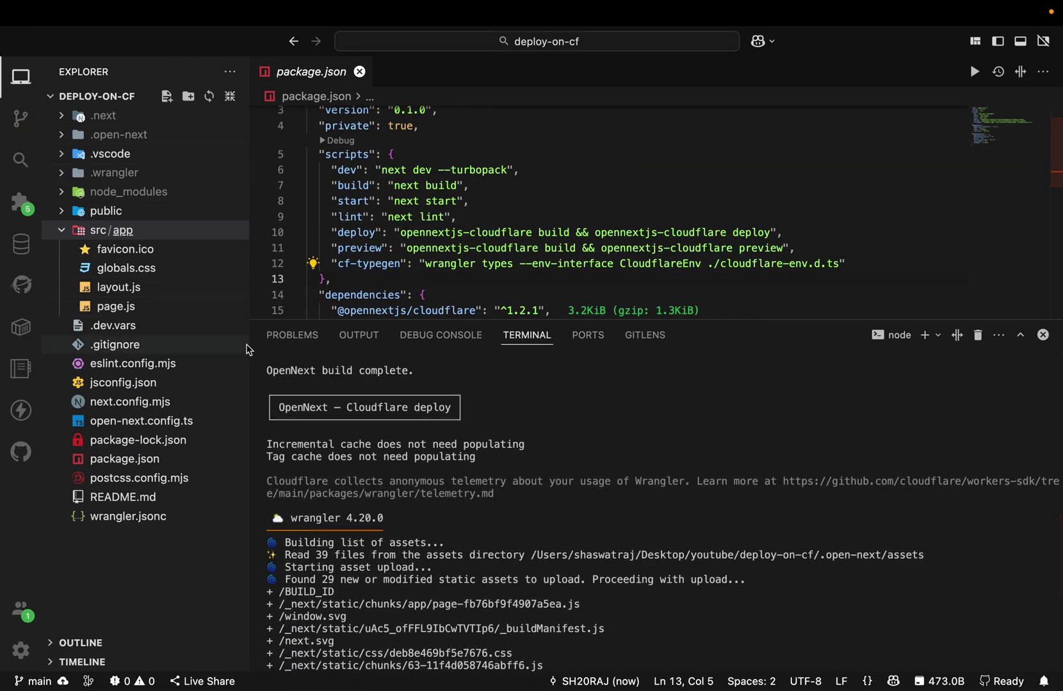
scroll(660, 509, down, 3)
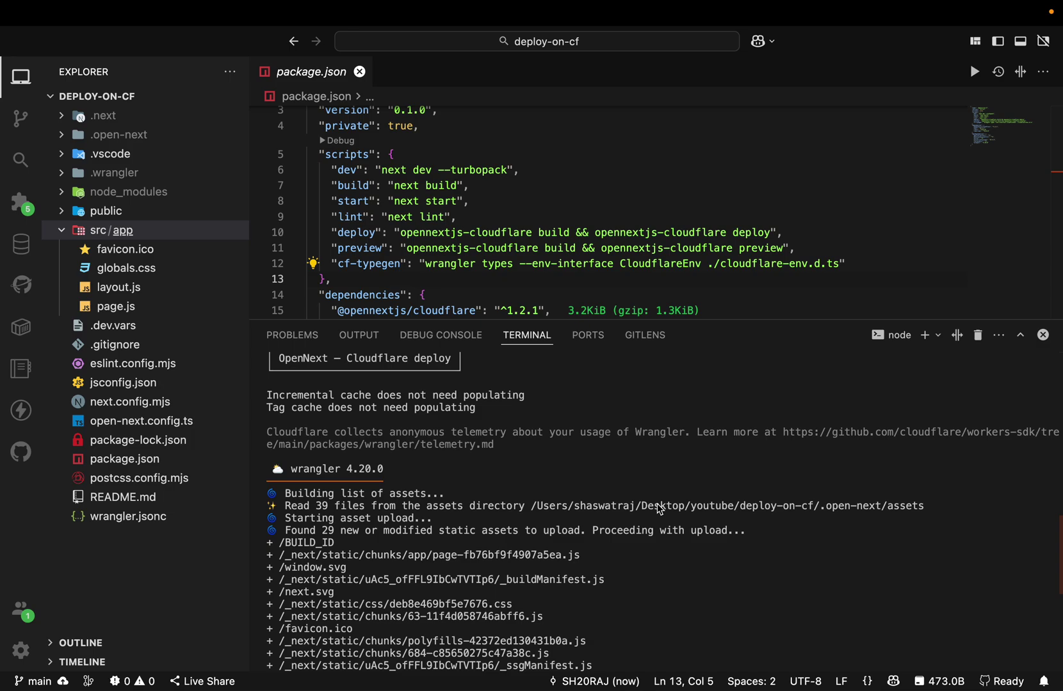
scroll(659, 509, down, 8)
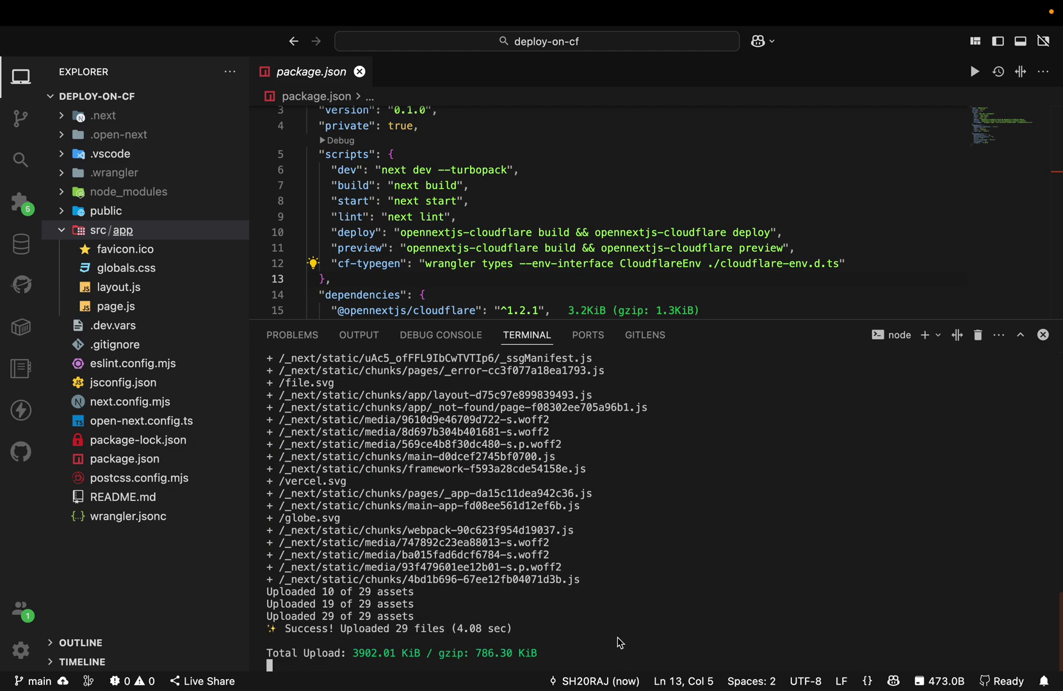
Switch to Chrome, open the deploy-on-cf Worker from the Workers & Pages overview and open its code editor
key(ctrl+Left)
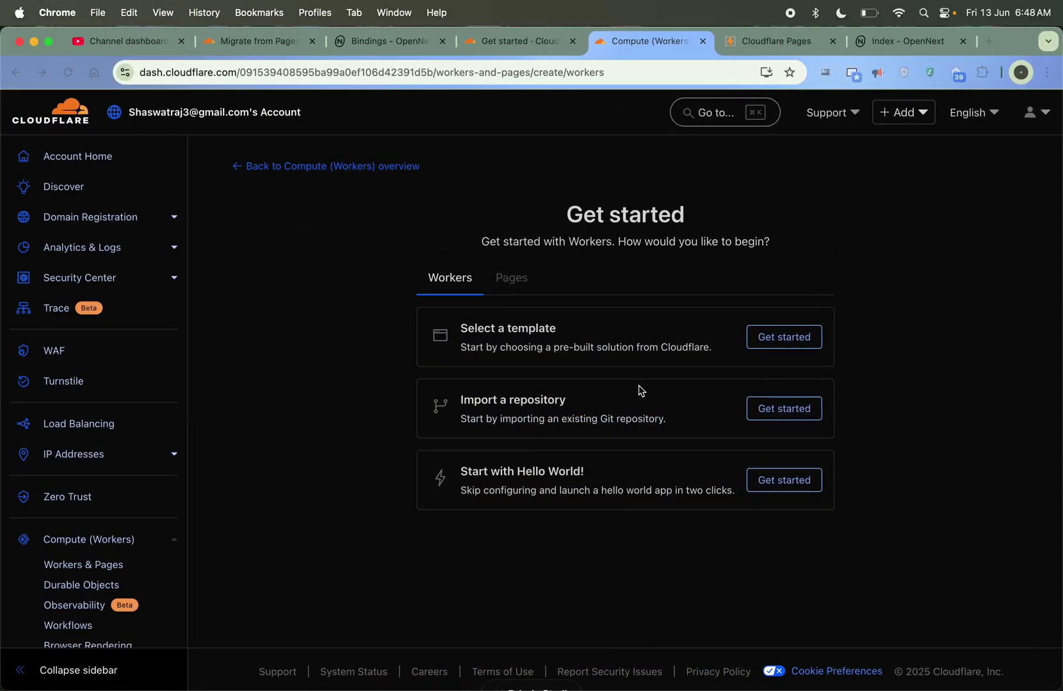
click(383, 170)
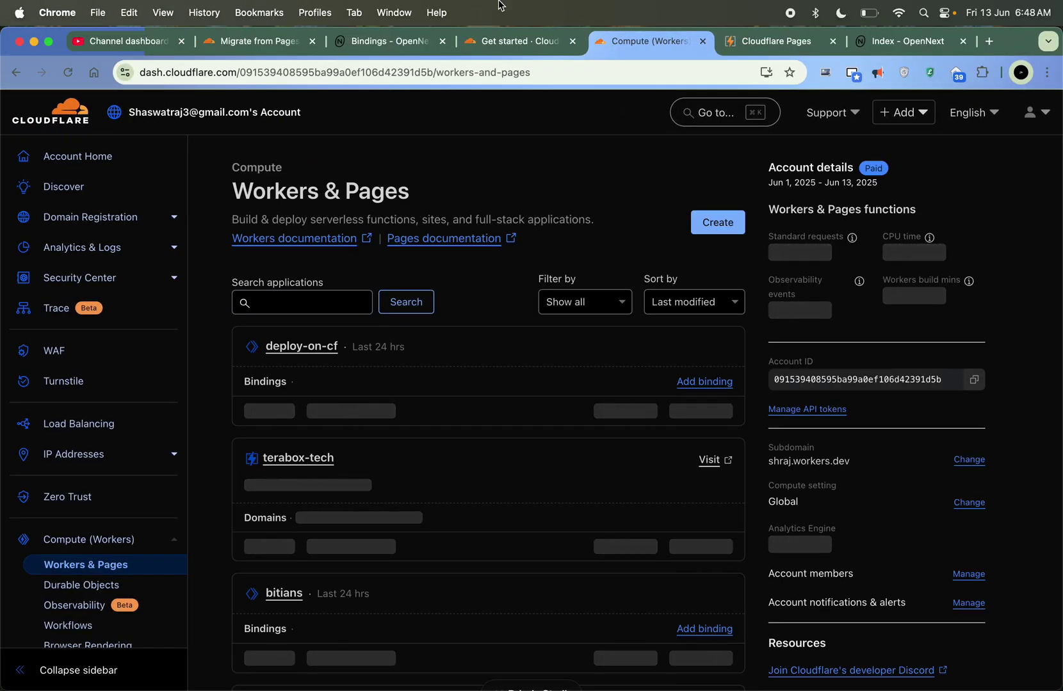
click(331, 348)
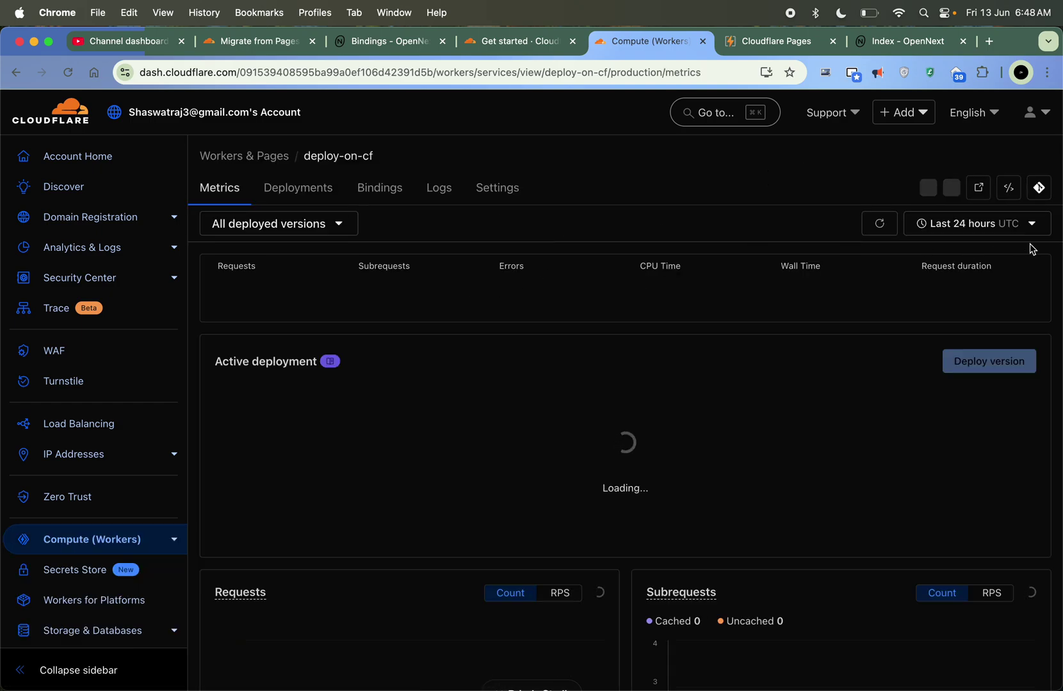
click(1011, 188)
Return to VS Code, open the deployed workers.dev URL from the terminal to view the live site, and close its page
key(ctrl+Right)
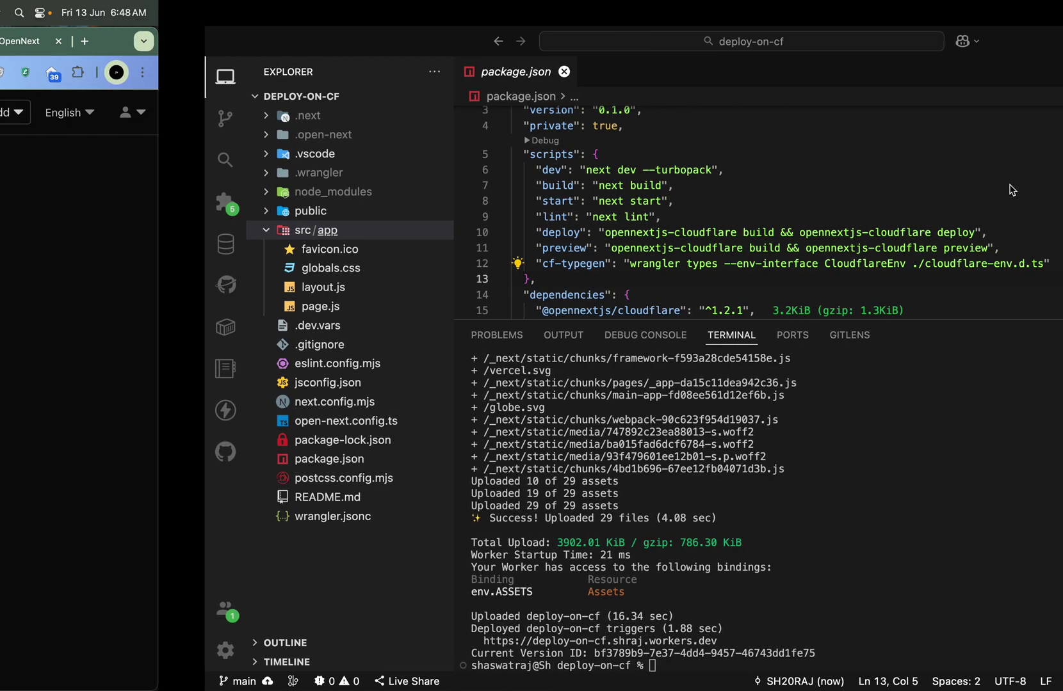
super+click(507, 642)
click(535, 377)
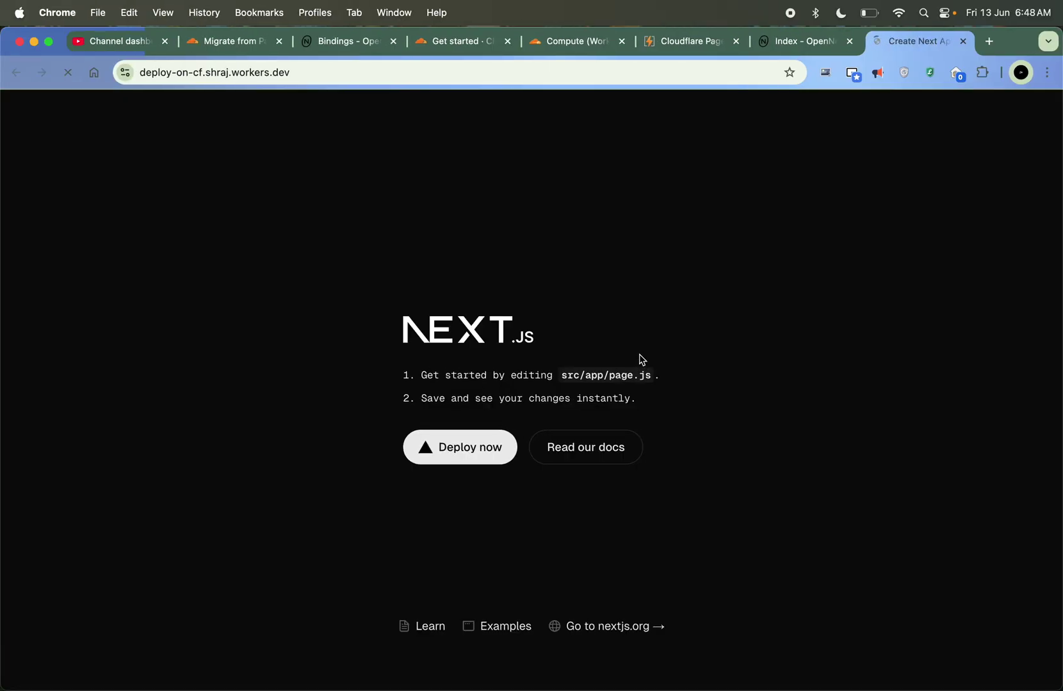
key(super+w)
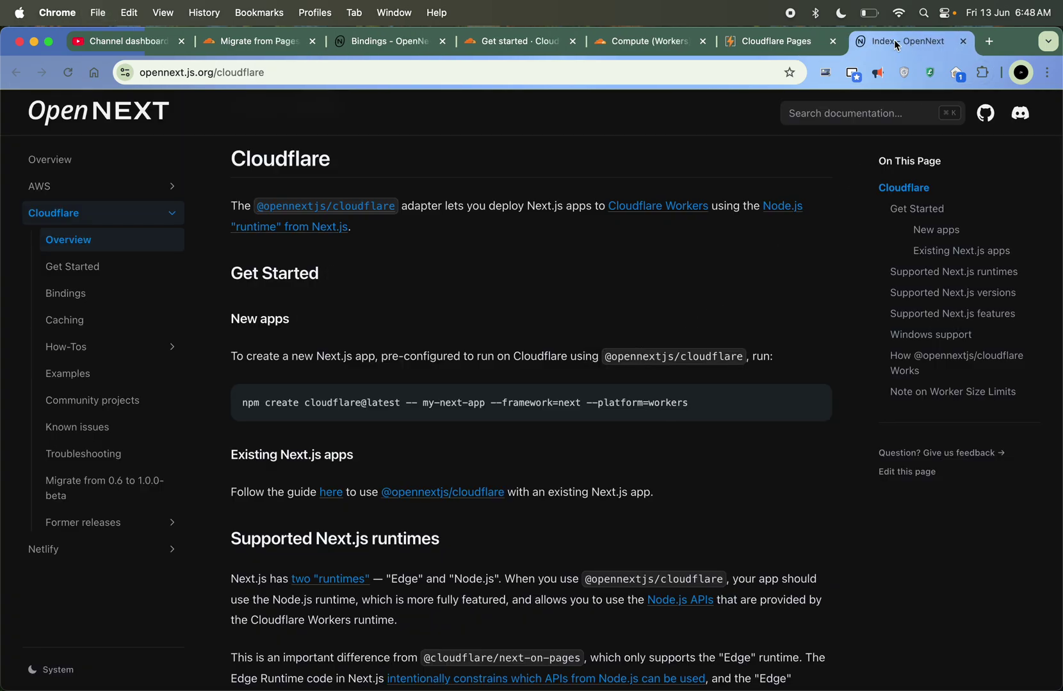
Go back to the Worker's dashboard code editor and examine the bundled code in worker.js
click(794, 40)
click(619, 38)
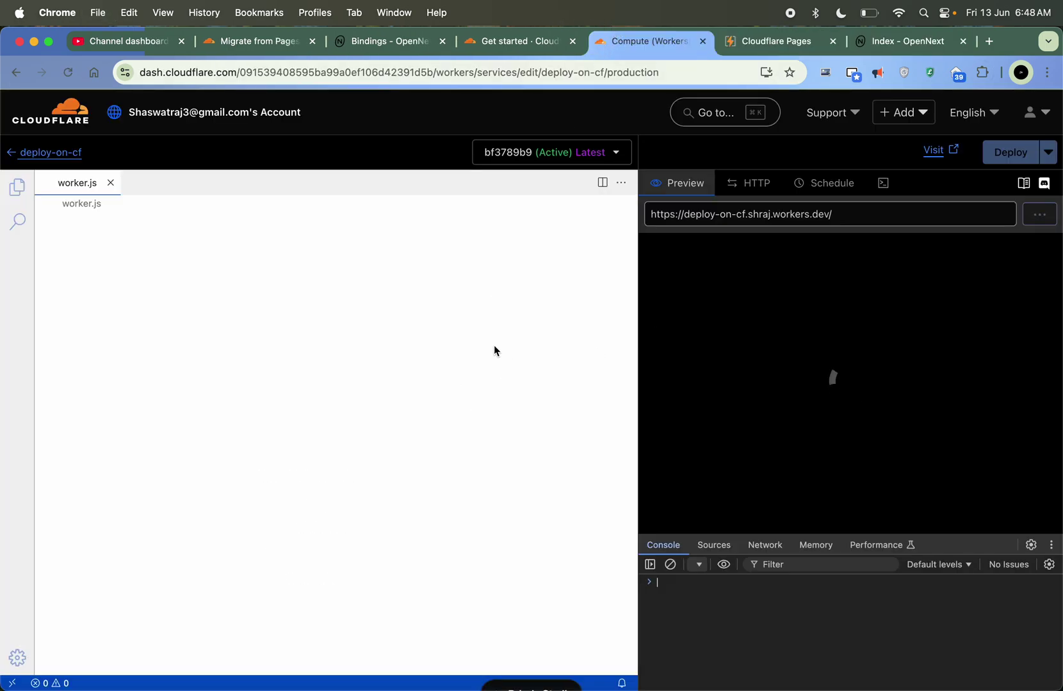
click(295, 506)
scroll(295, 511, down, 1)
scroll(294, 511, down, 20)
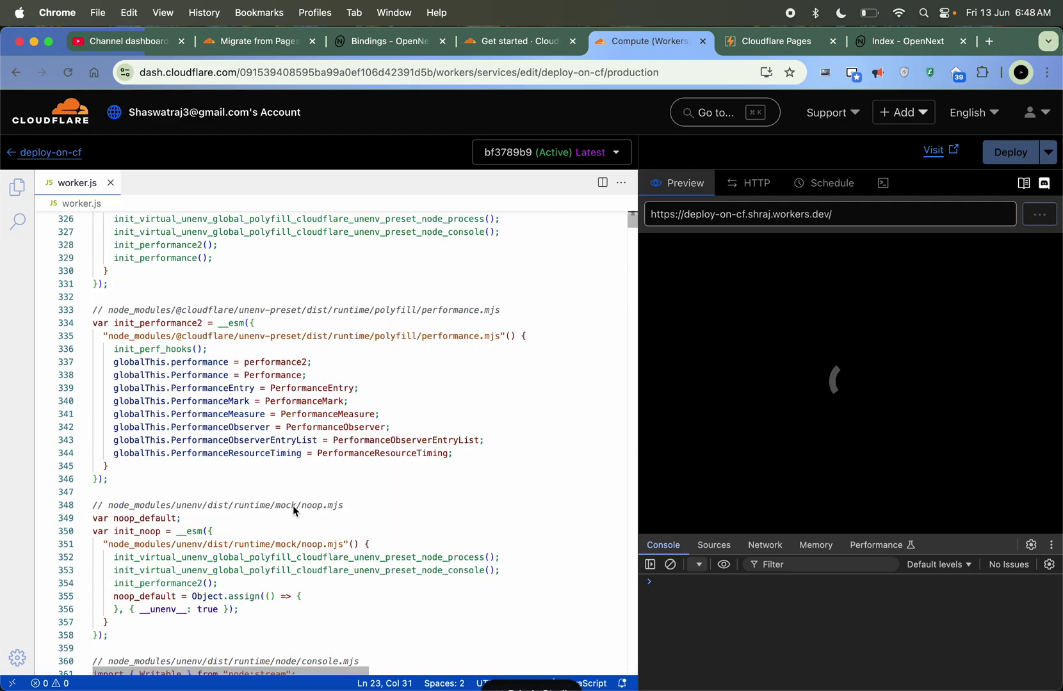
scroll(294, 511, down, 16)
click(293, 507)
scroll(294, 511, down, 9)
click(294, 509)
scroll(294, 511, down, 7)
click(293, 509)
scroll(292, 505, up, 10)
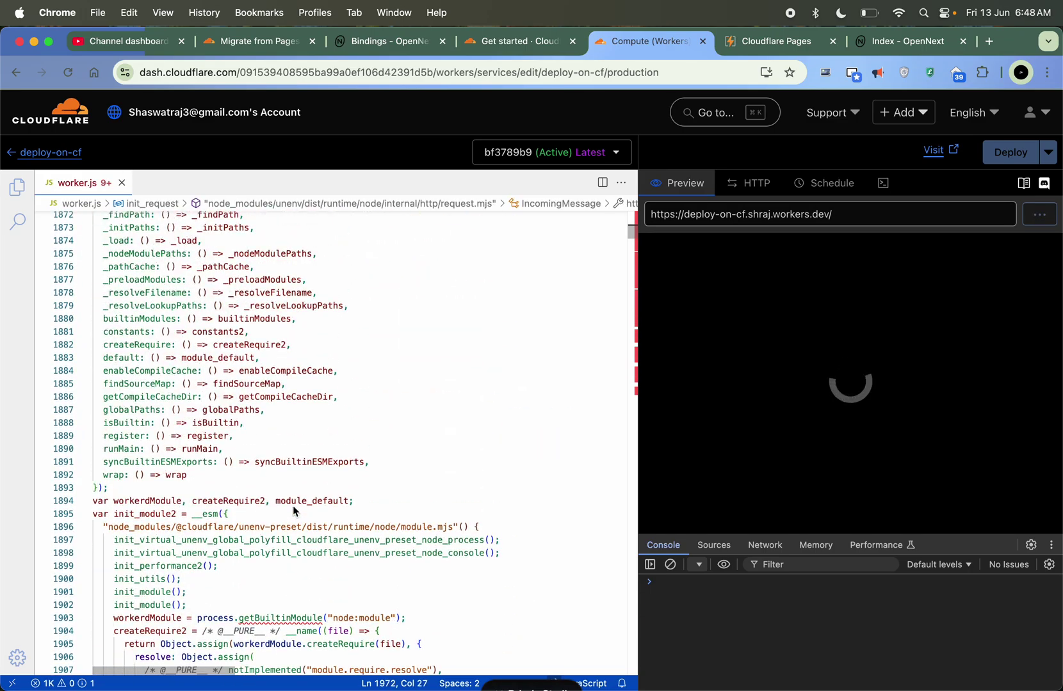
click(278, 499)
scroll(278, 499, up, 3)
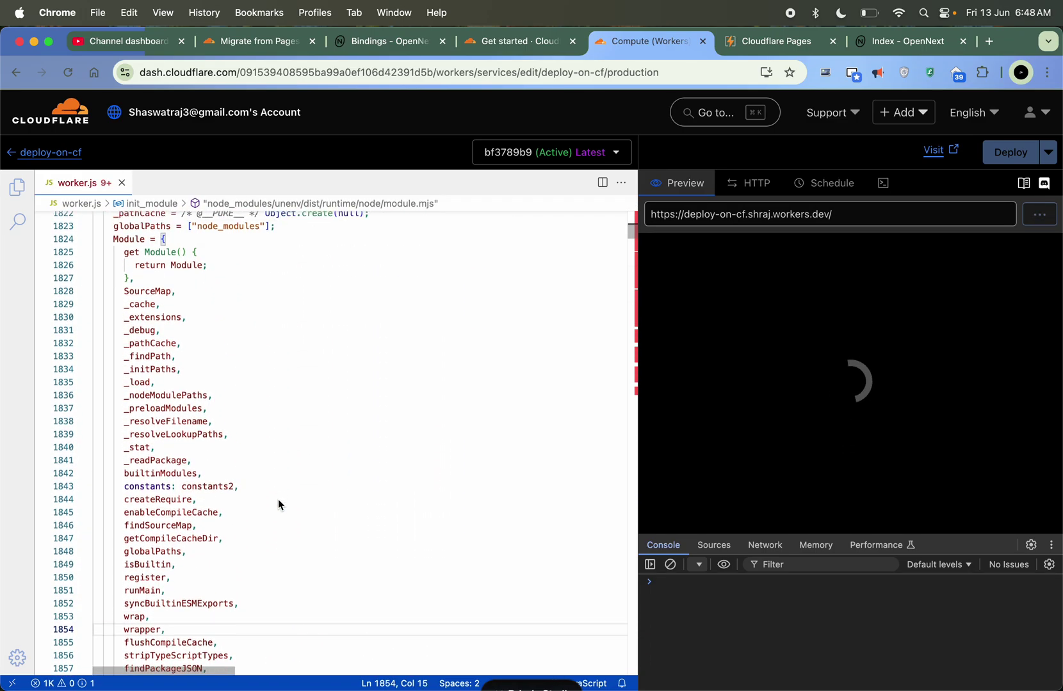
Examine the builtinModules list and the functions defined after it in the Worker's bundled worker.js
scroll(219, 389, up, 2)
scroll(218, 389, up, 5)
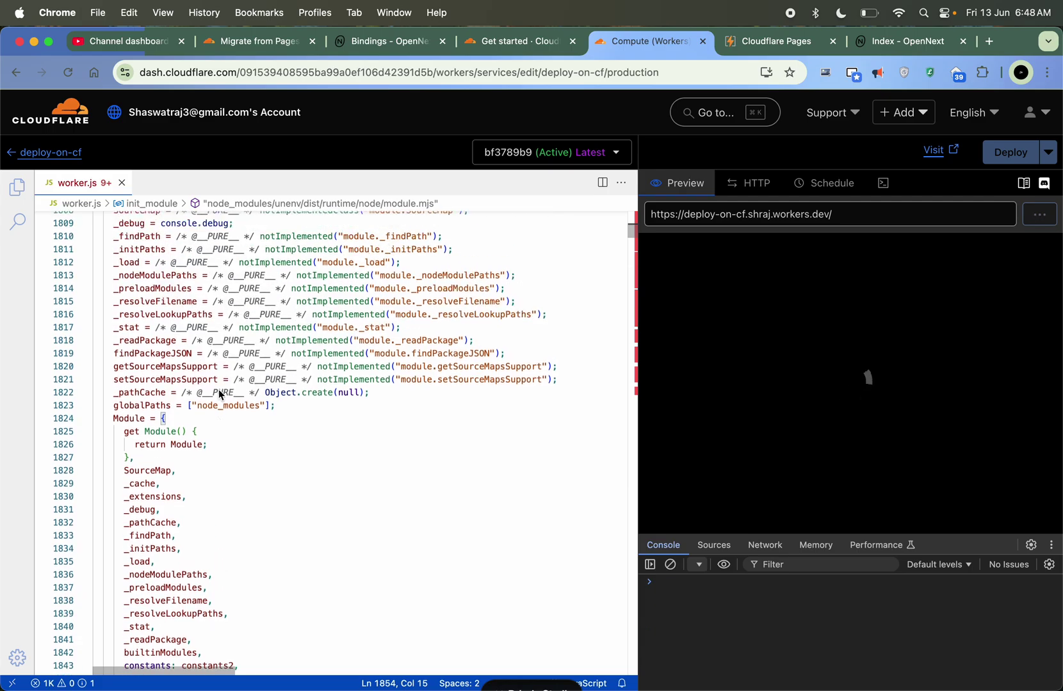
scroll(219, 389, up, 3)
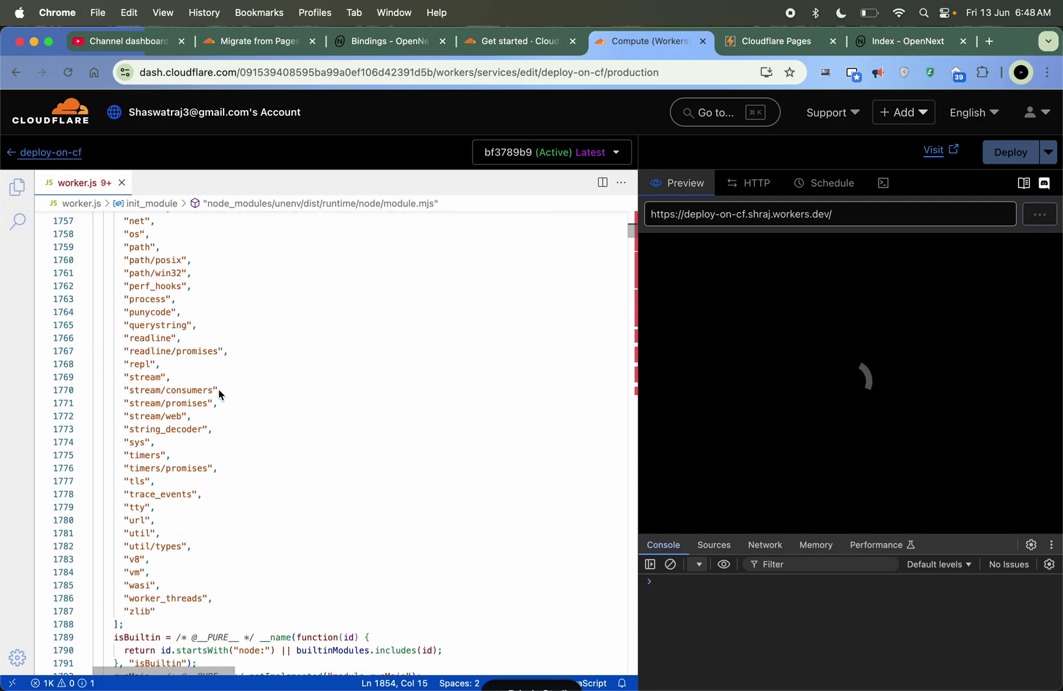
click(144, 400)
scroll(144, 400, up, 6)
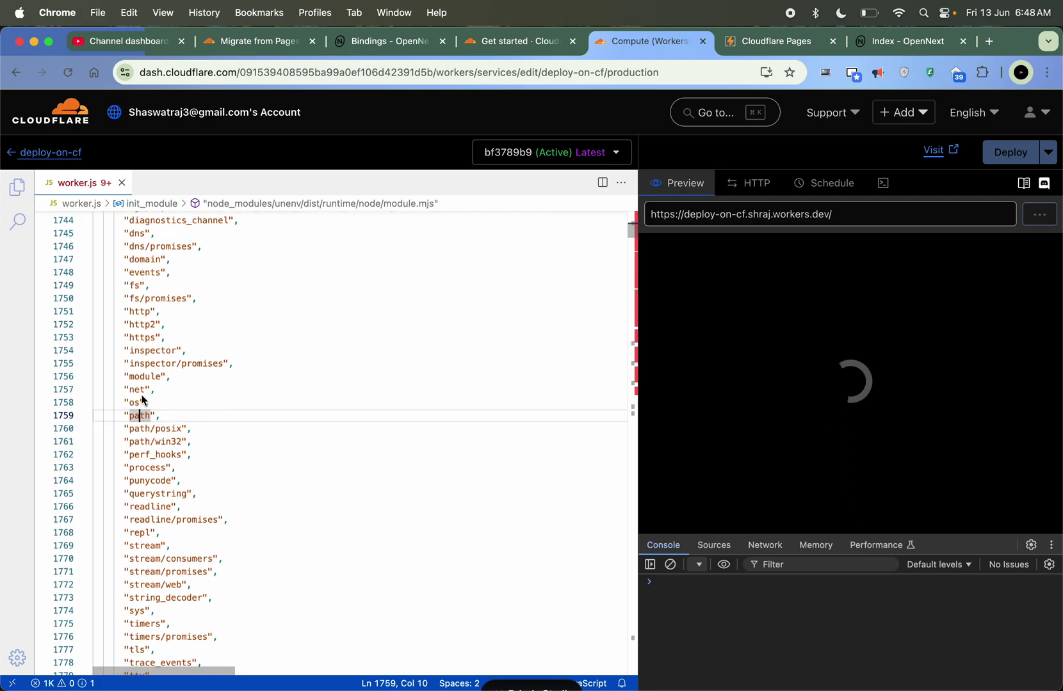
scroll(144, 409, down, 3)
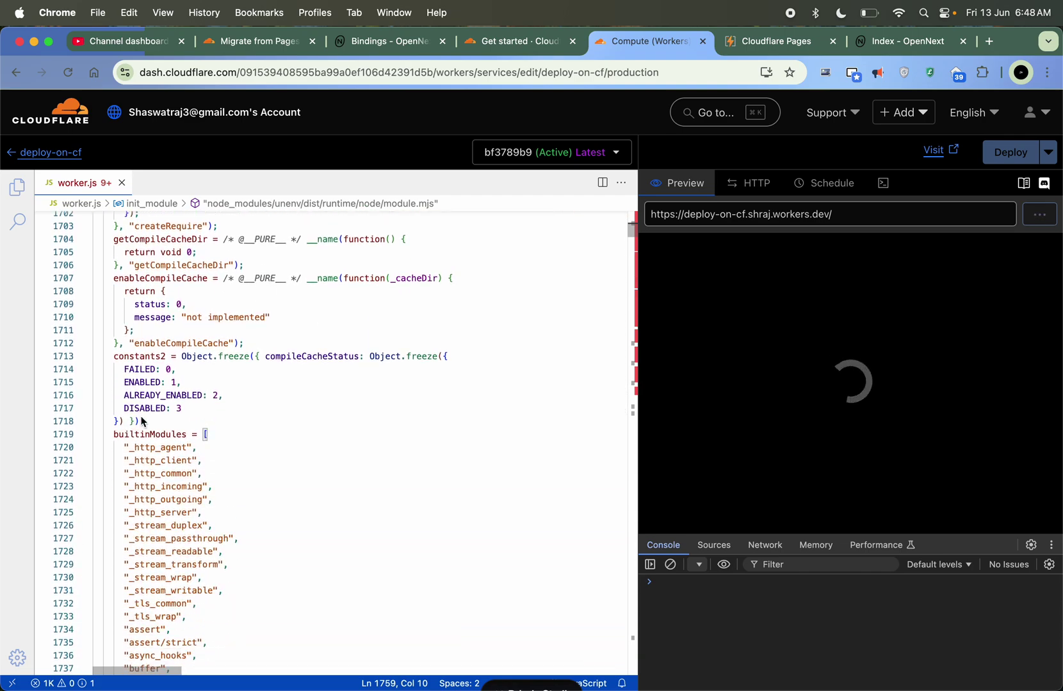
double_click(143, 438)
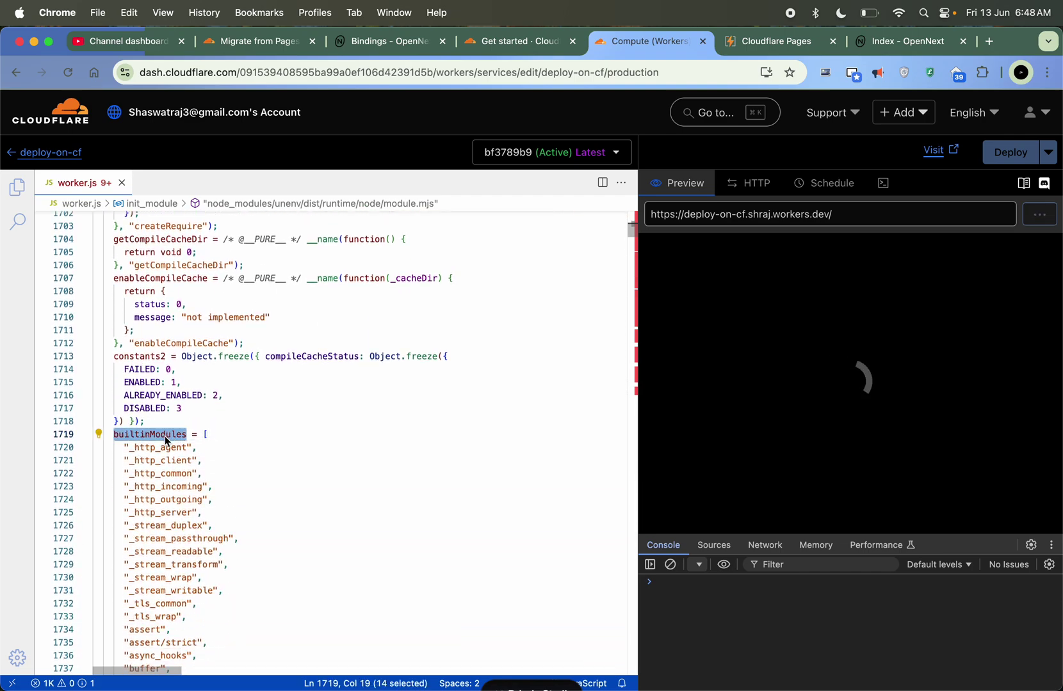
scroll(242, 474, down, 11)
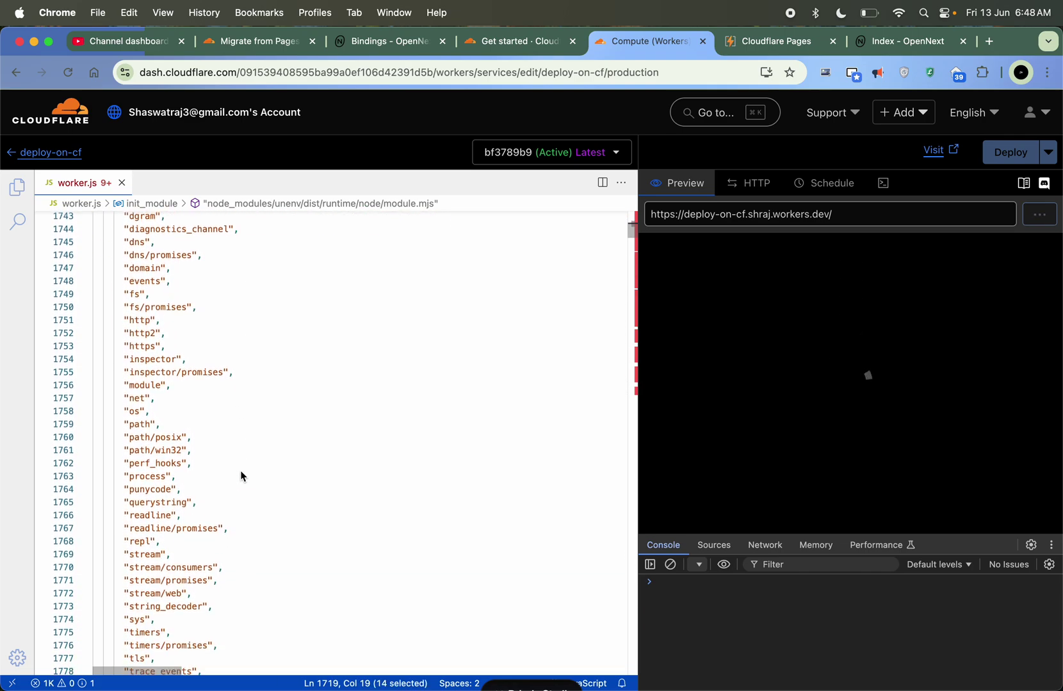
scroll(240, 470, down, 2)
click(224, 474)
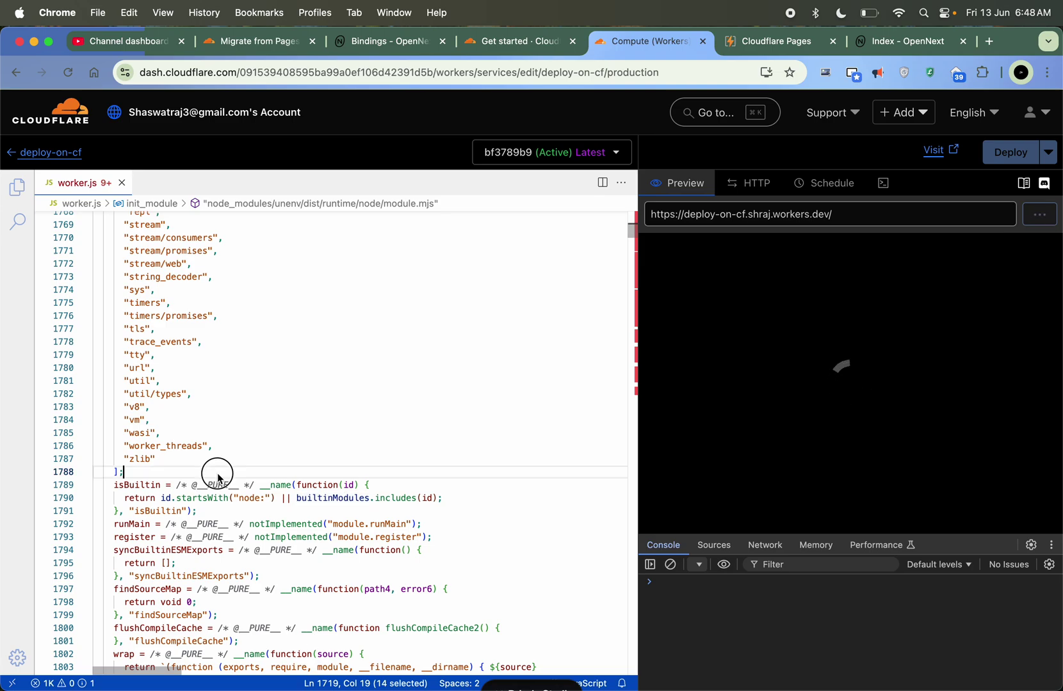
click(199, 511)
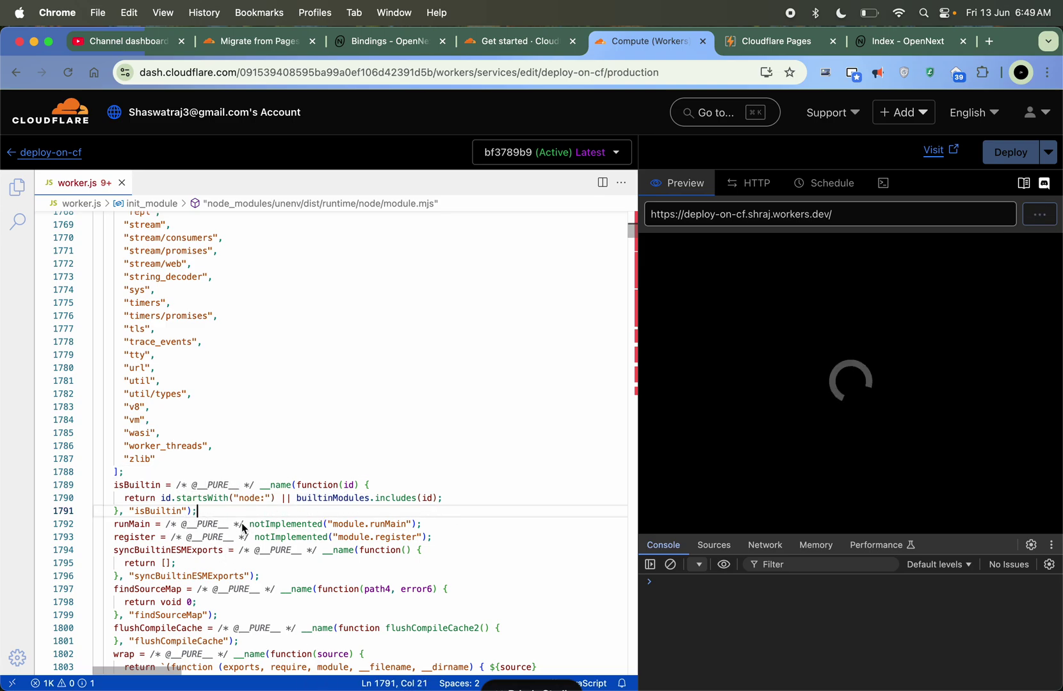
click(358, 560)
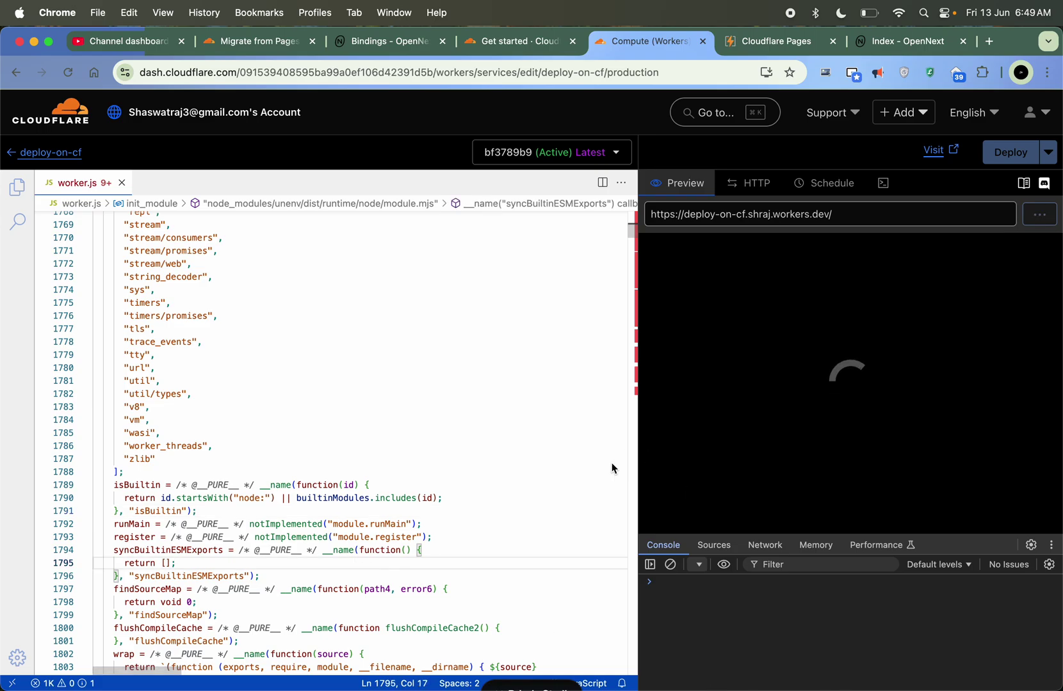
Examine the crypto exports in the init_crypto2 section further up in worker.js
scroll(468, 527, up, 20)
scroll(468, 526, up, 6)
click(467, 523)
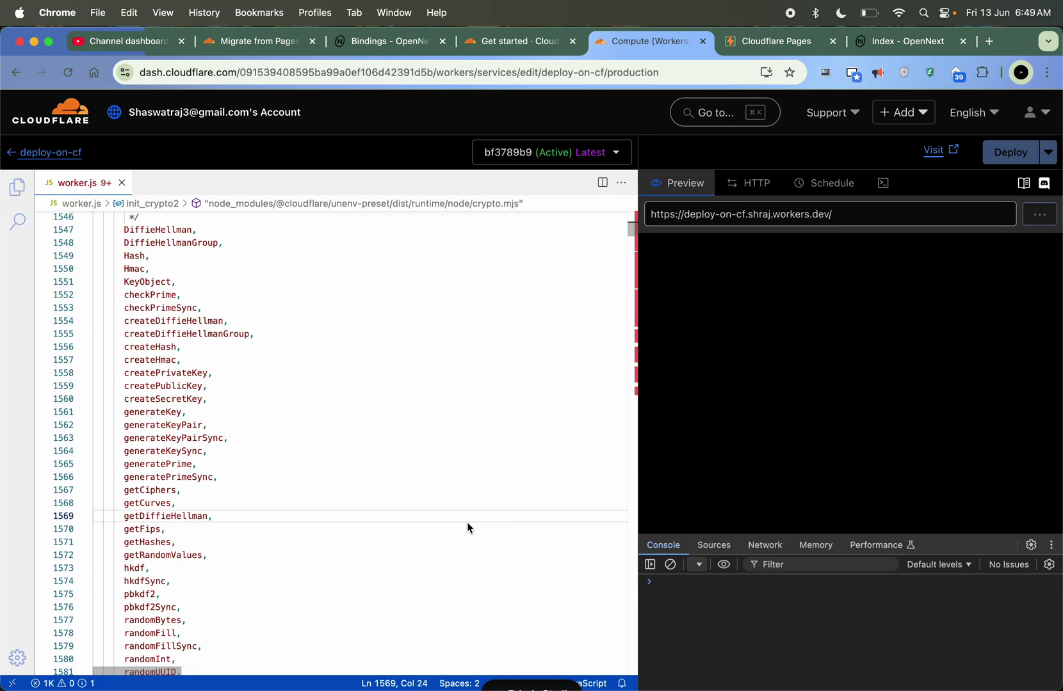
click(294, 411)
click(297, 374)
click(266, 349)
click(269, 326)
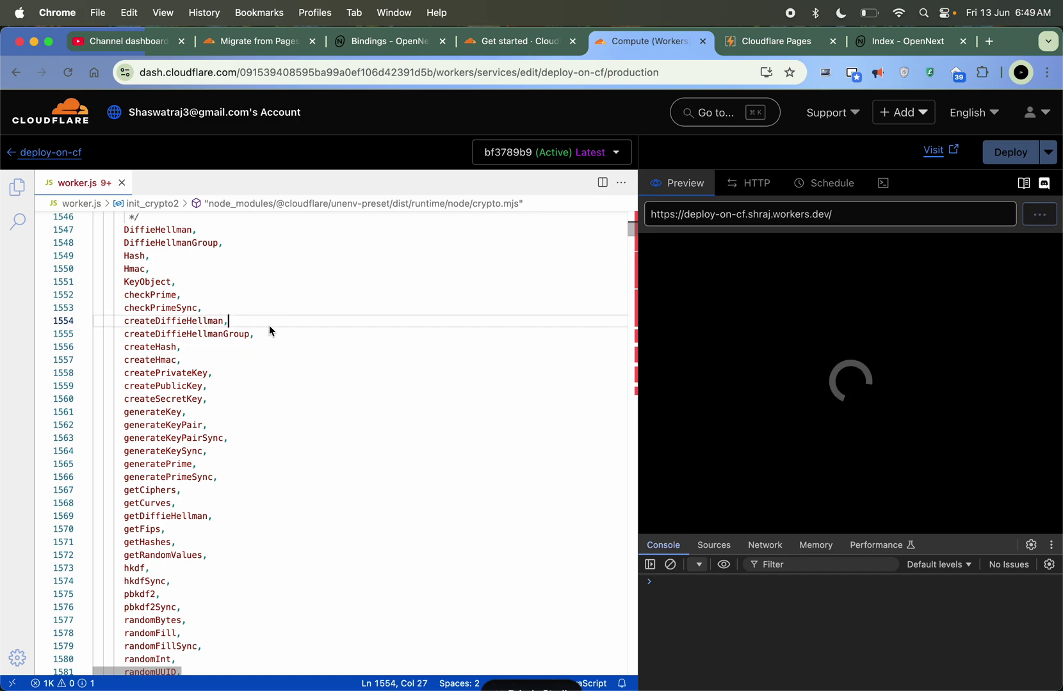
Leave the Worker's code editor page and bring up the start of the OpenNext Bindings documentation
key(super+r)
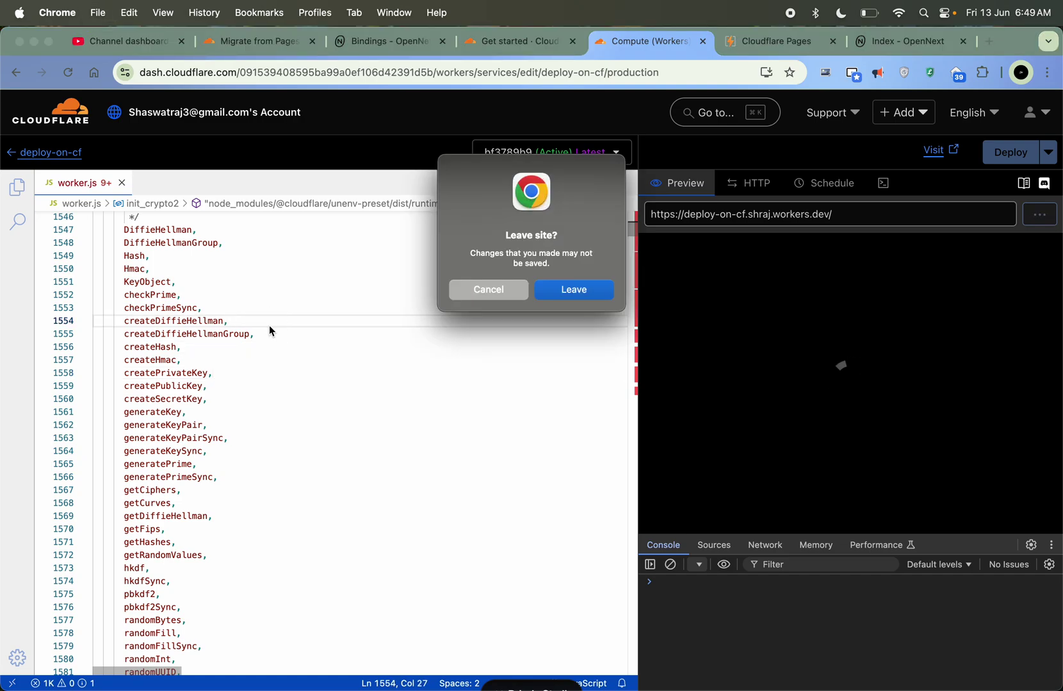
click(591, 286)
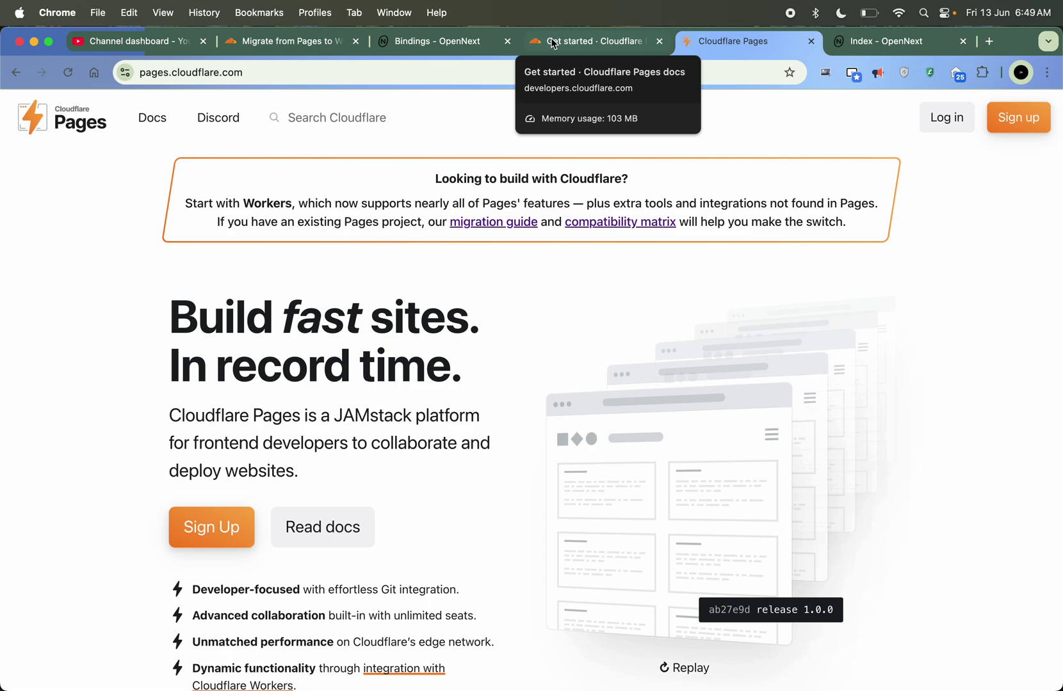
click(441, 41)
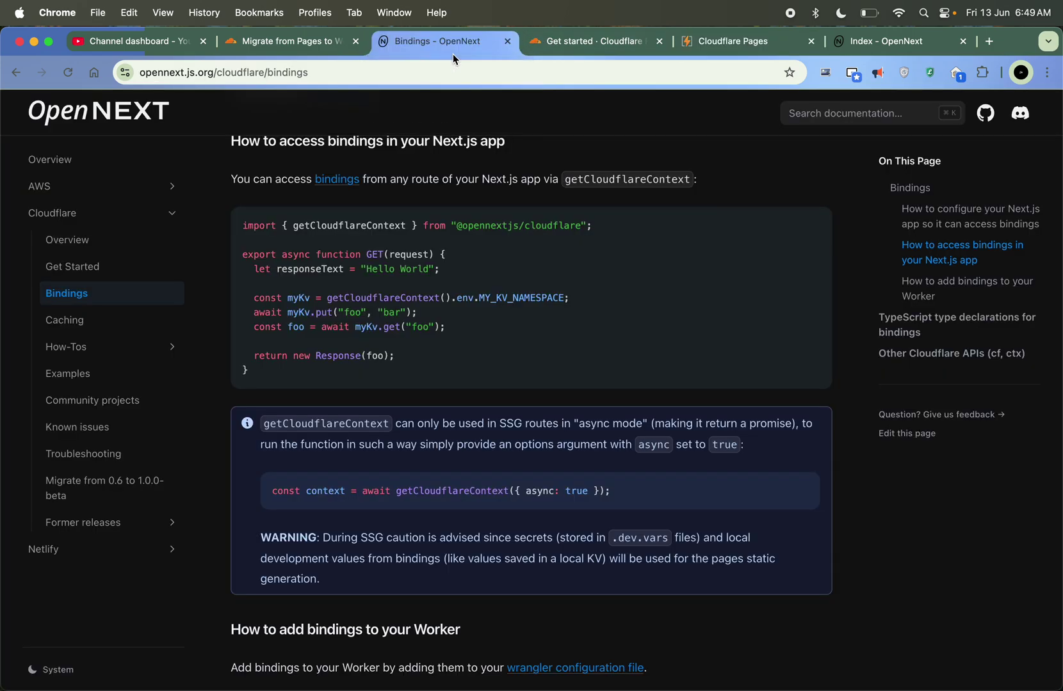
scroll(414, 204, up, 5)
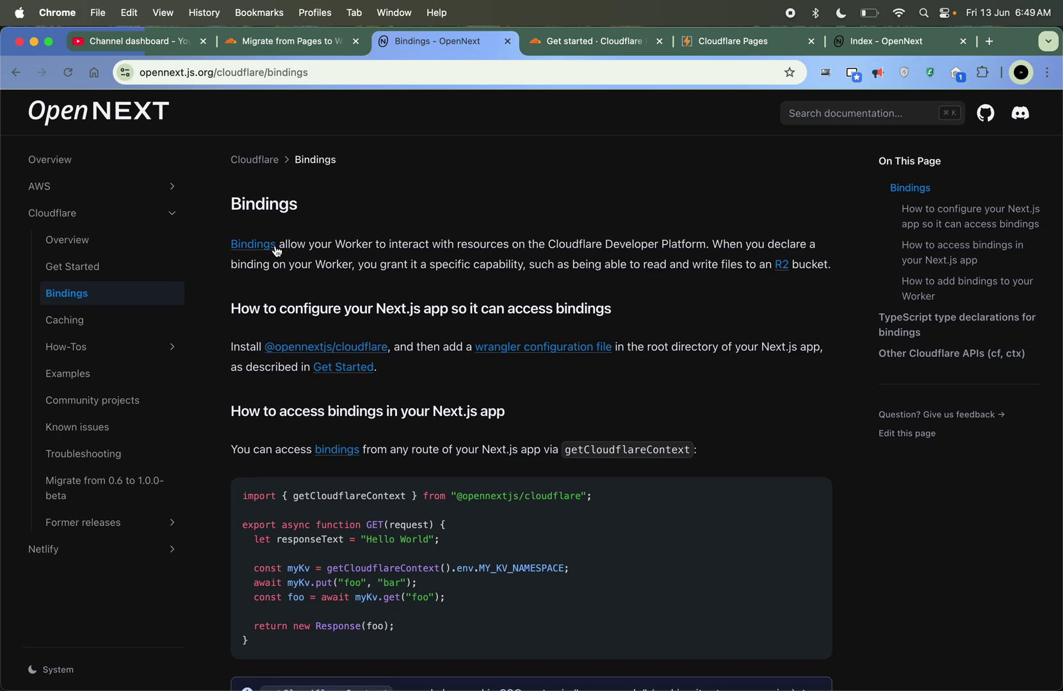
Open the OpenNext Caching documentation and compare the wrangler.jsonc and open-next.config.ts examples for a small site using revalidation
click(118, 325)
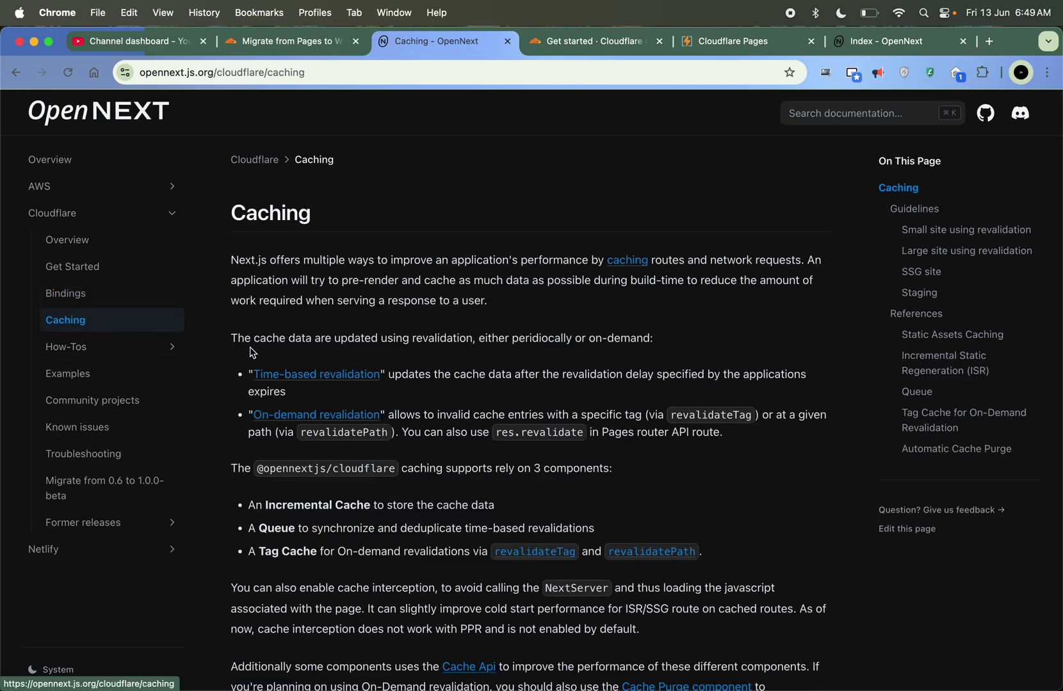
scroll(519, 486, down, 15)
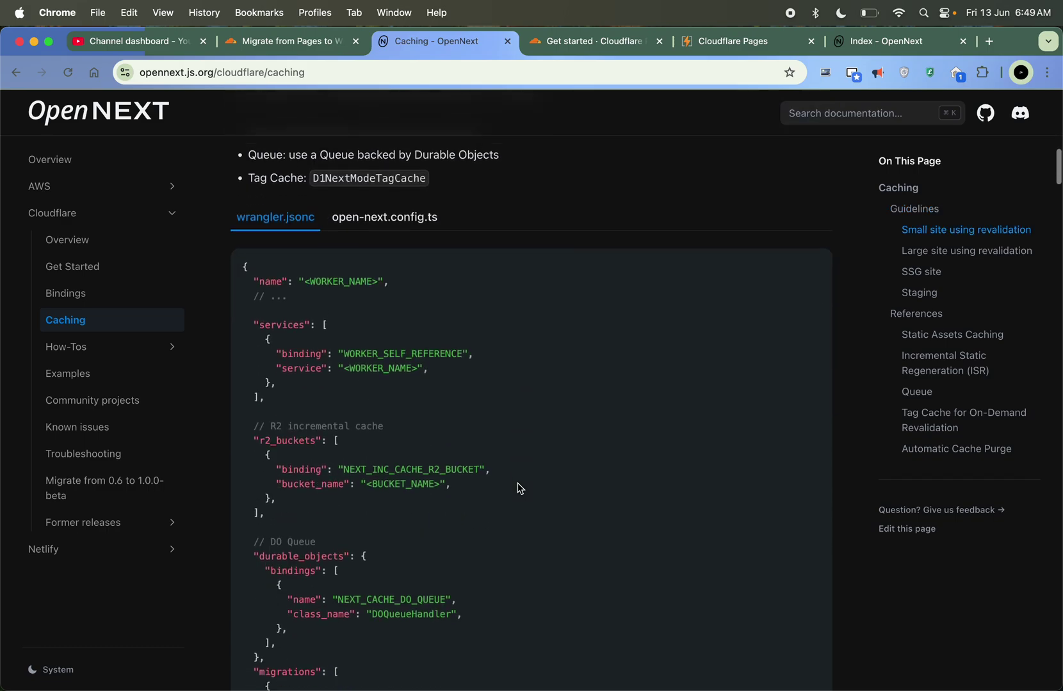
scroll(519, 486, up, 1)
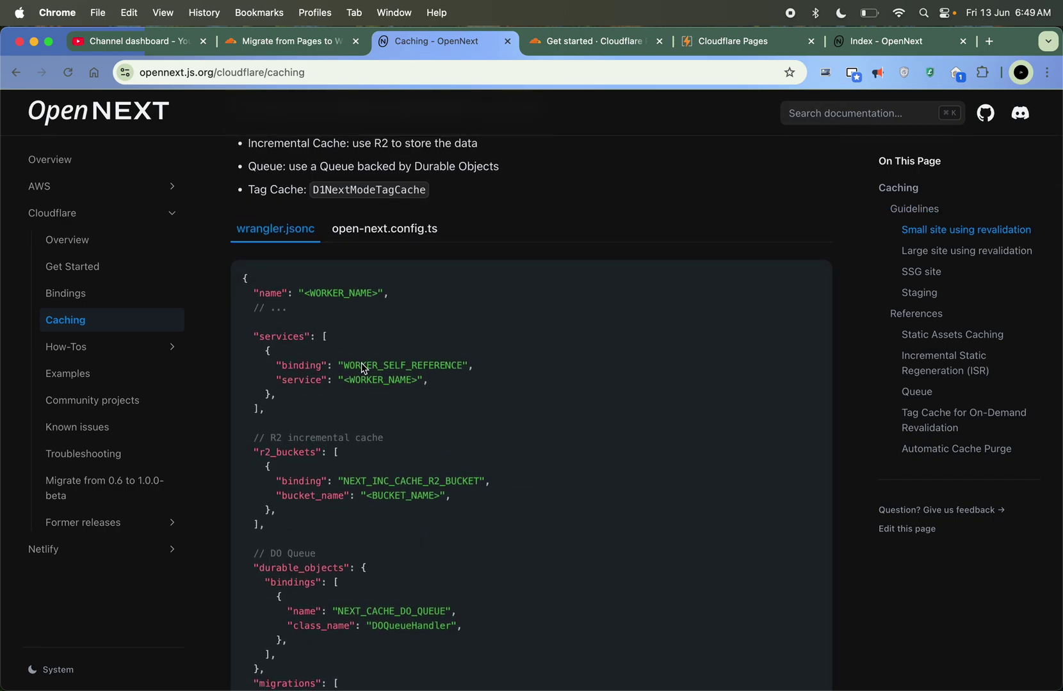
click(354, 225)
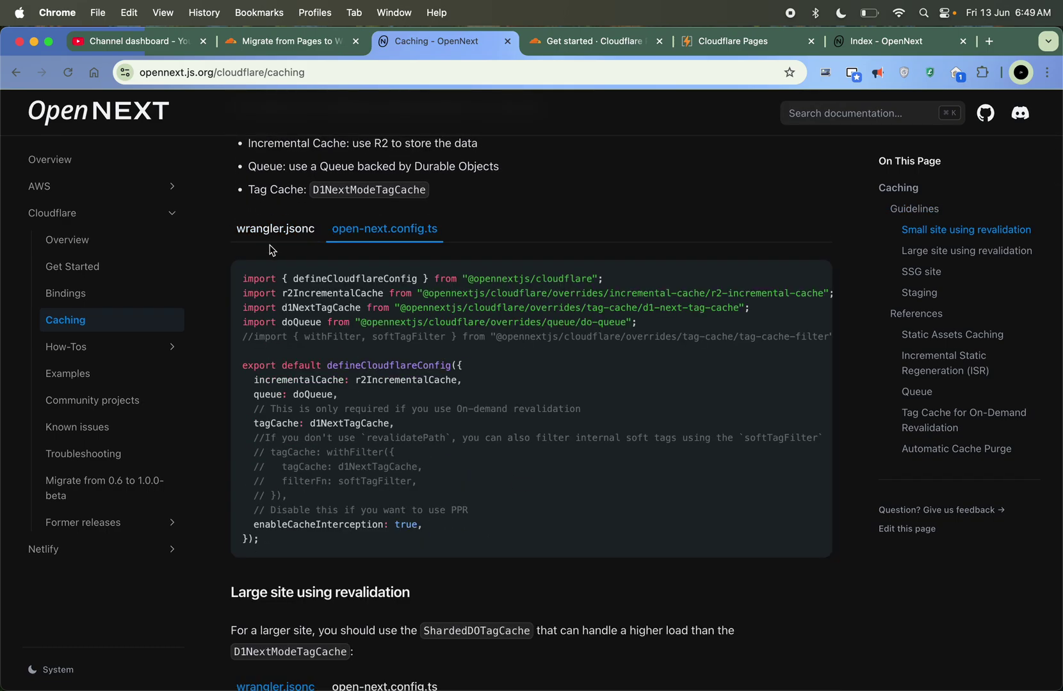
click(289, 240)
scroll(380, 446, down, 5)
scroll(379, 443, up, 2)
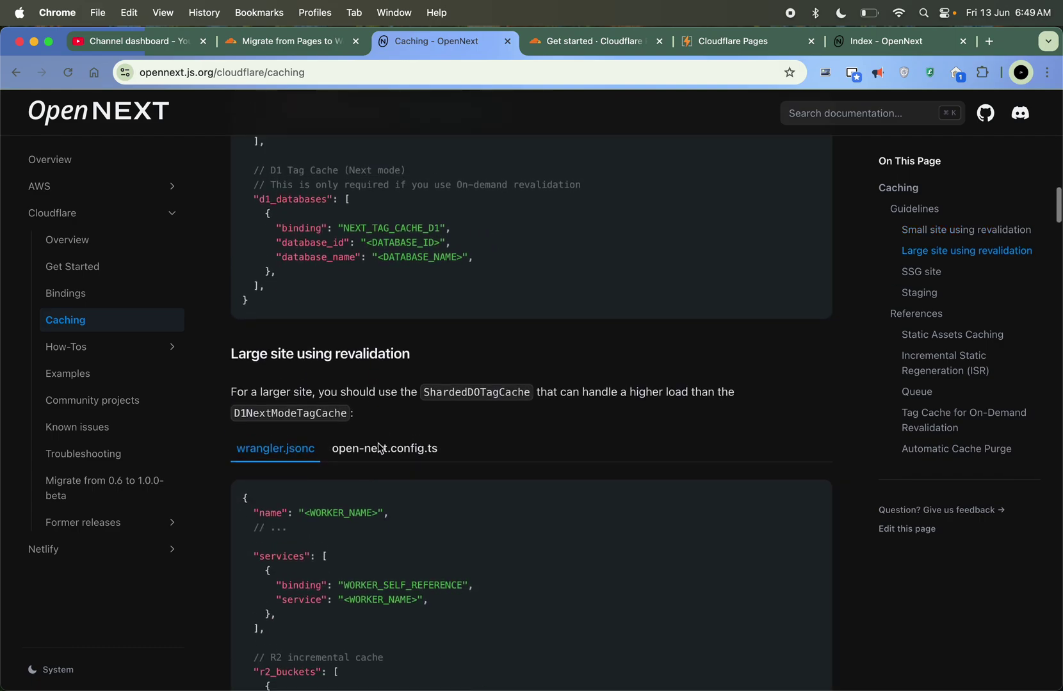
Read the Caching guide's sections on large sites, SSG, staging, static assets, R2 incremental cache and queue configuration
scroll(480, 441, down, 10)
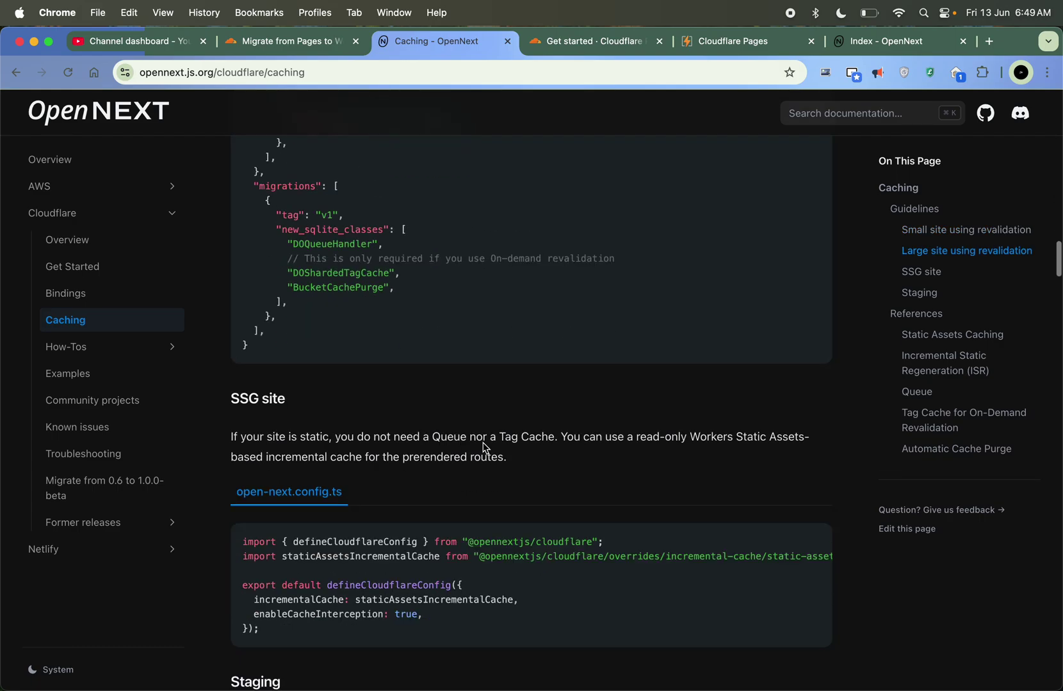
scroll(487, 448, up, 1)
click(481, 446)
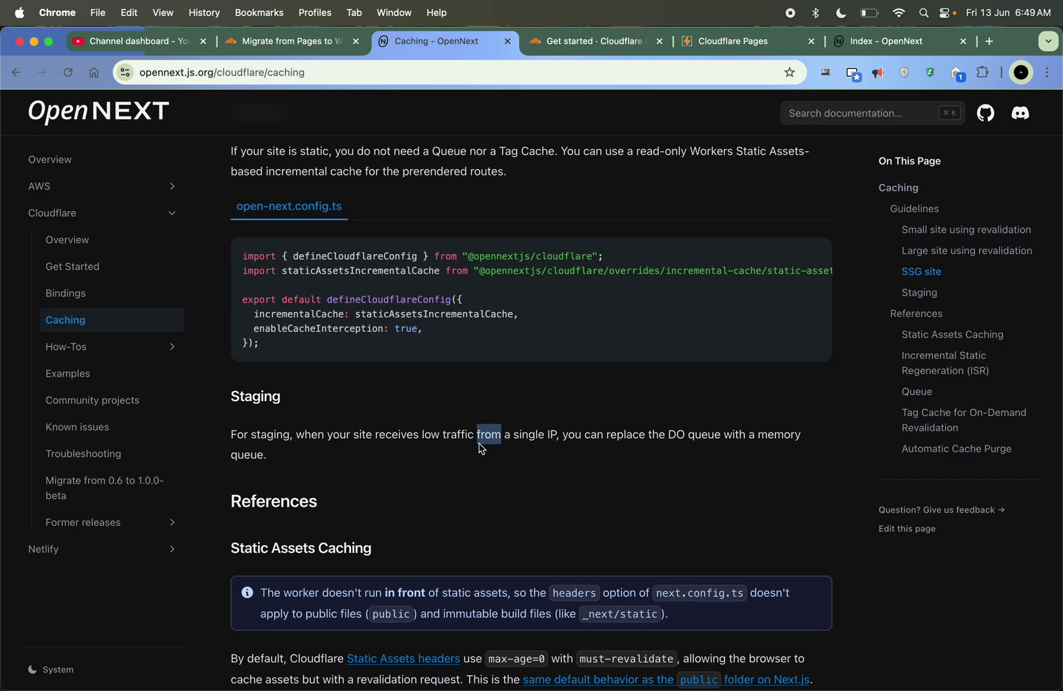
scroll(481, 448, down, 10)
scroll(482, 448, up, 1)
scroll(481, 449, down, 5)
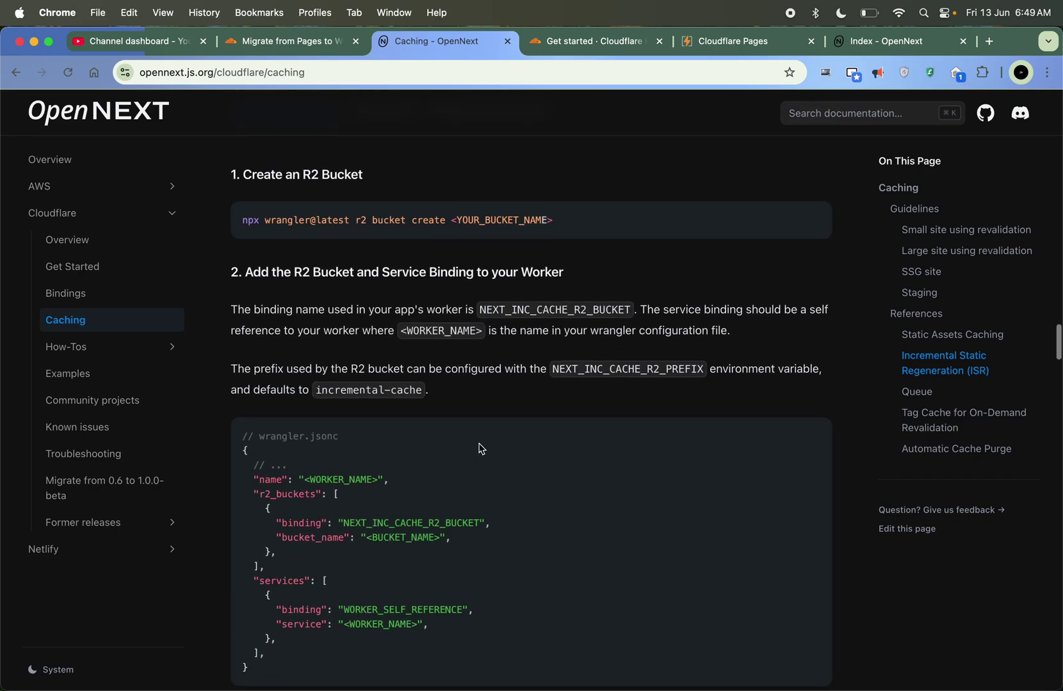
scroll(481, 448, up, 2)
scroll(482, 448, up, 1)
scroll(481, 448, down, 10)
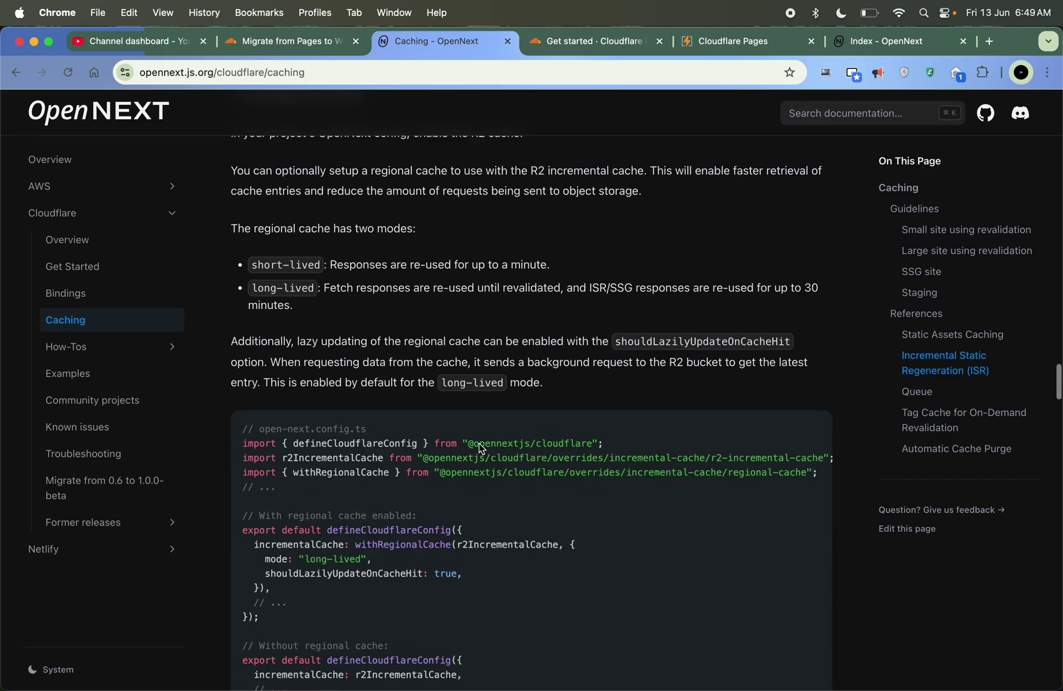
scroll(481, 448, down, 8)
scroll(479, 444, up, 4)
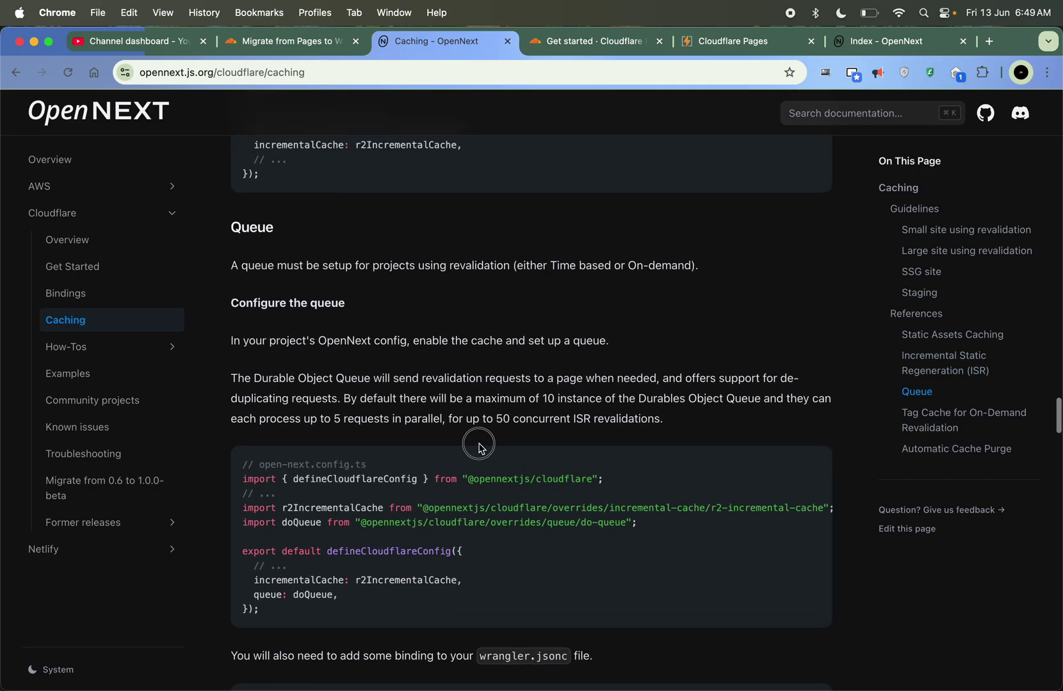
Switch to VS Code and look through the contents of the project's src/app and public folders
key(ctrl+Right)
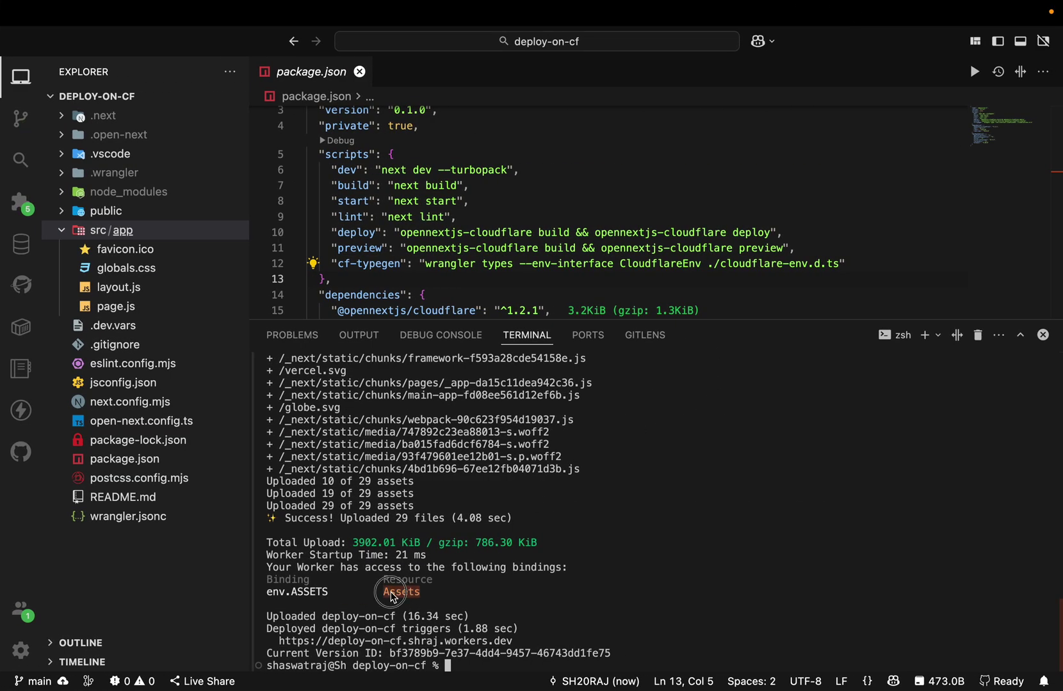
click(163, 232)
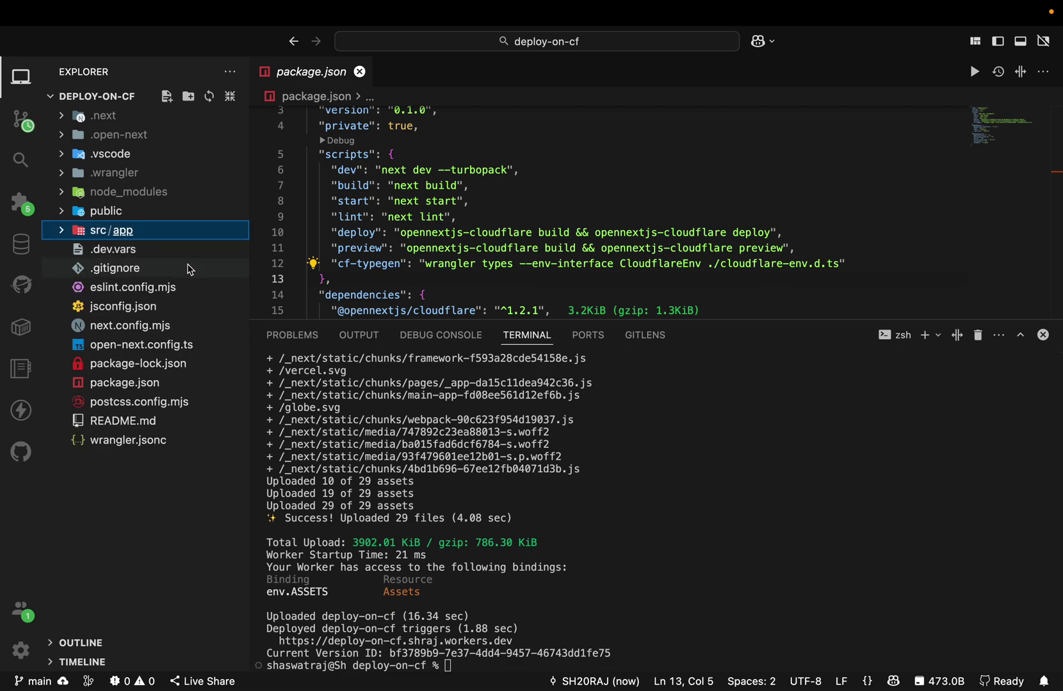
click(139, 231)
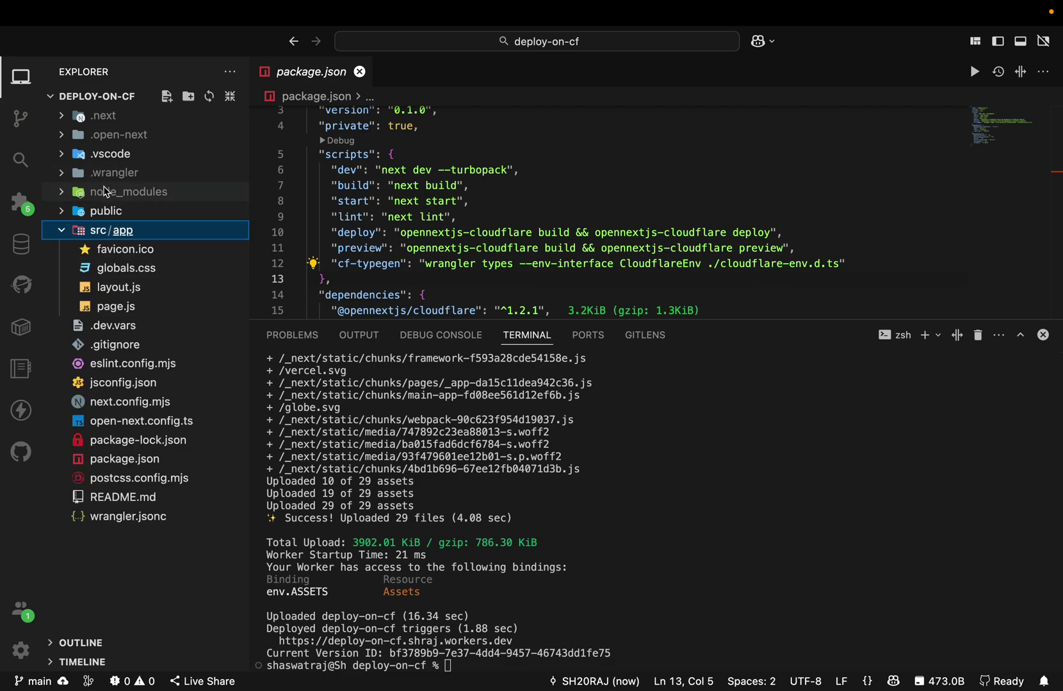
click(117, 212)
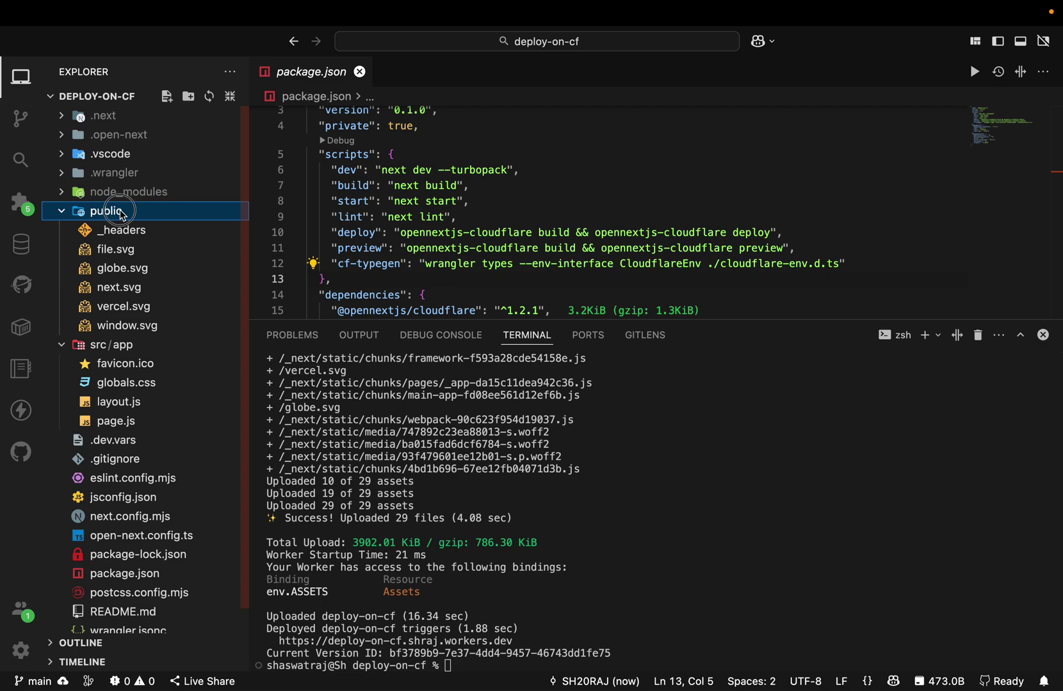
click(121, 211)
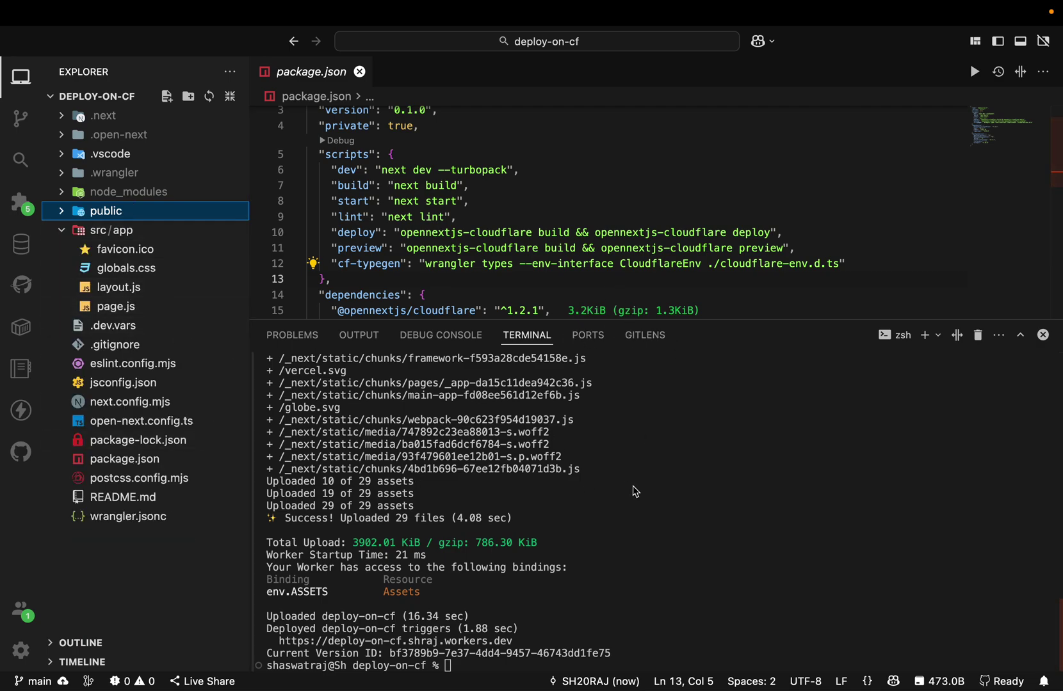
Clear the deployment output from the deploy-on-cf project's integrated terminal
click(744, 494)
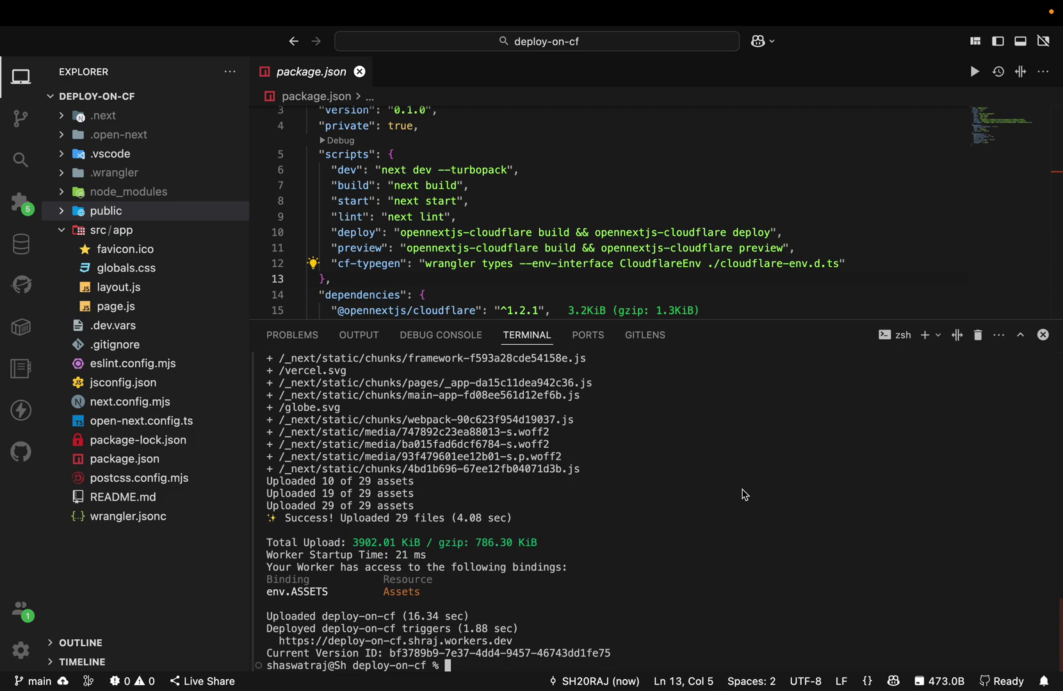
key(super+k)
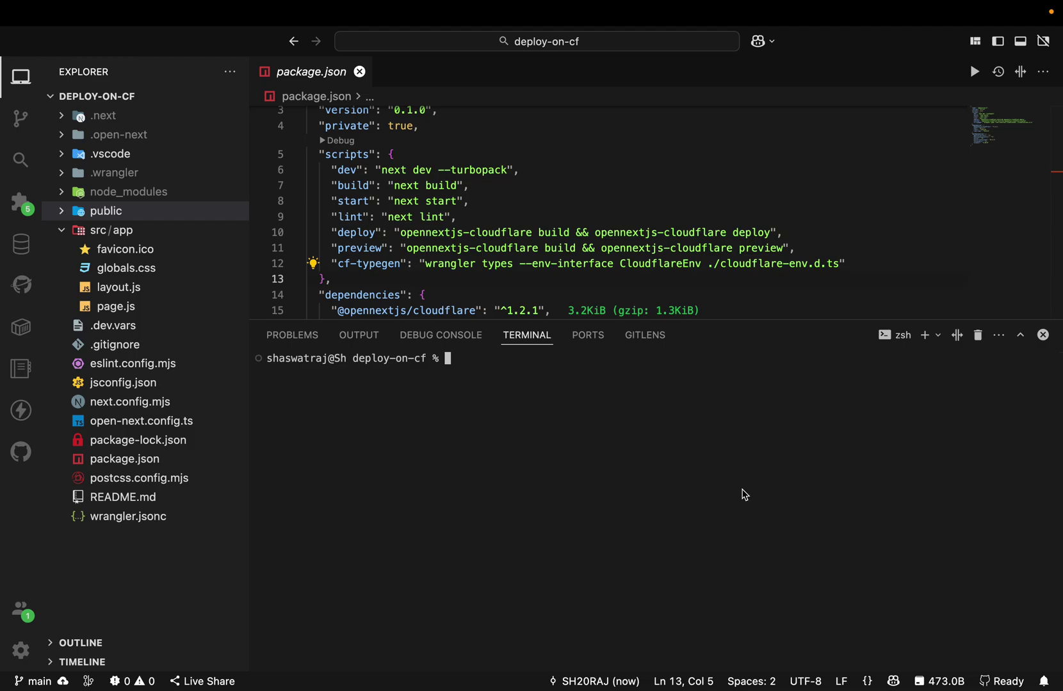